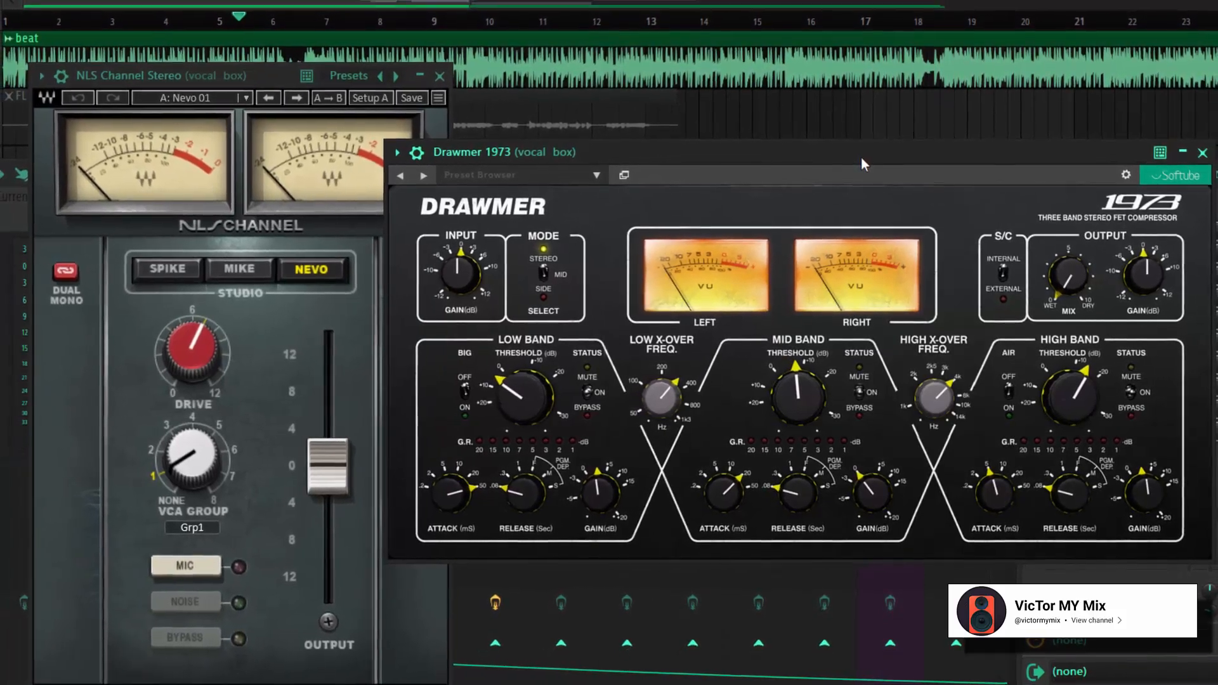
- Close the Drawmer 1973 and NLS Channel Stereo plug-in windows and the mixer, leaving only the playlist open
left_click(1182, 153)
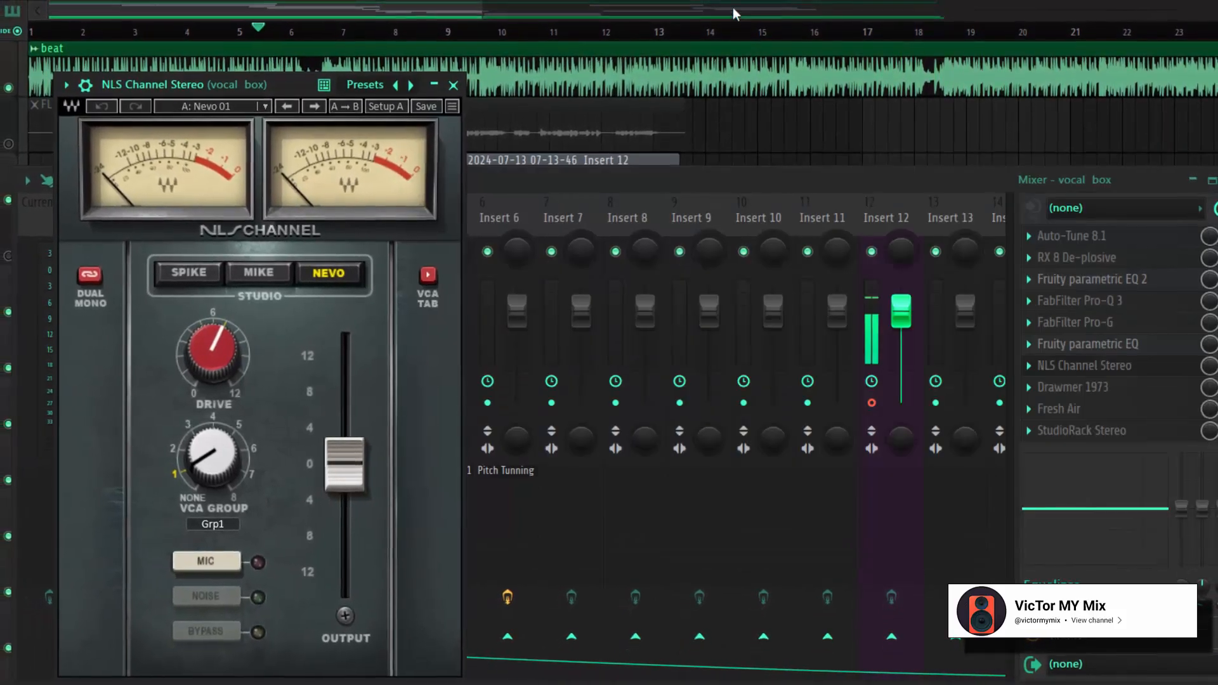
left_click(460, 90)
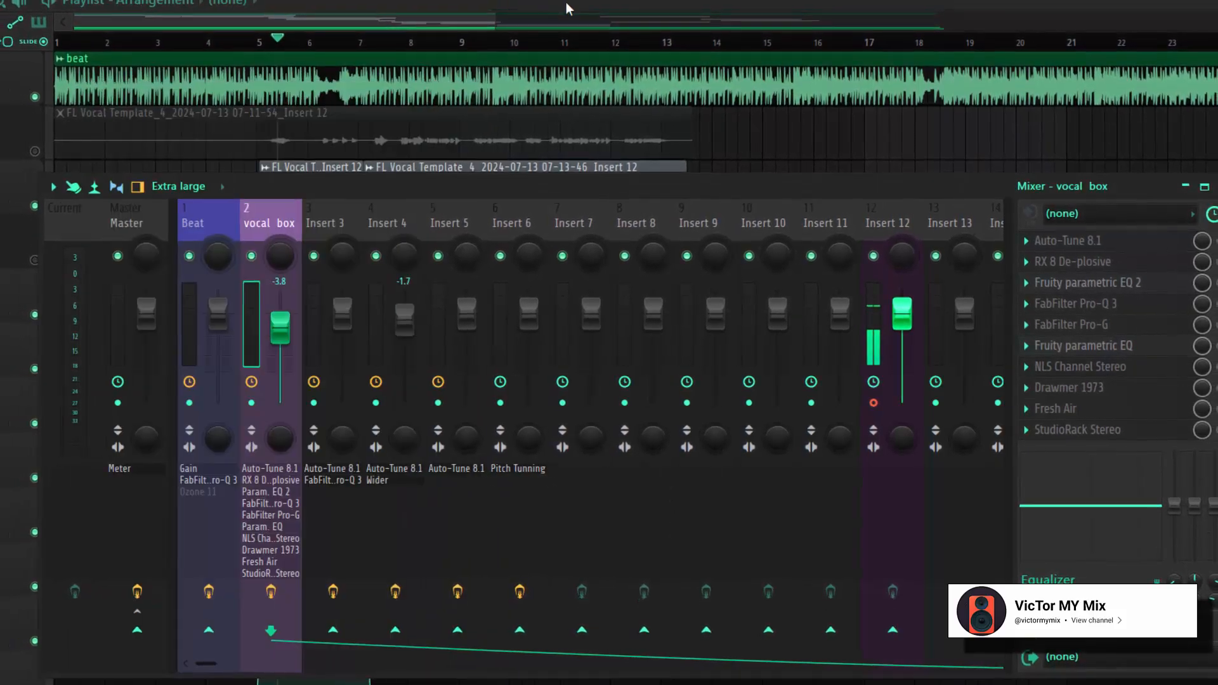
left_click(566, 3)
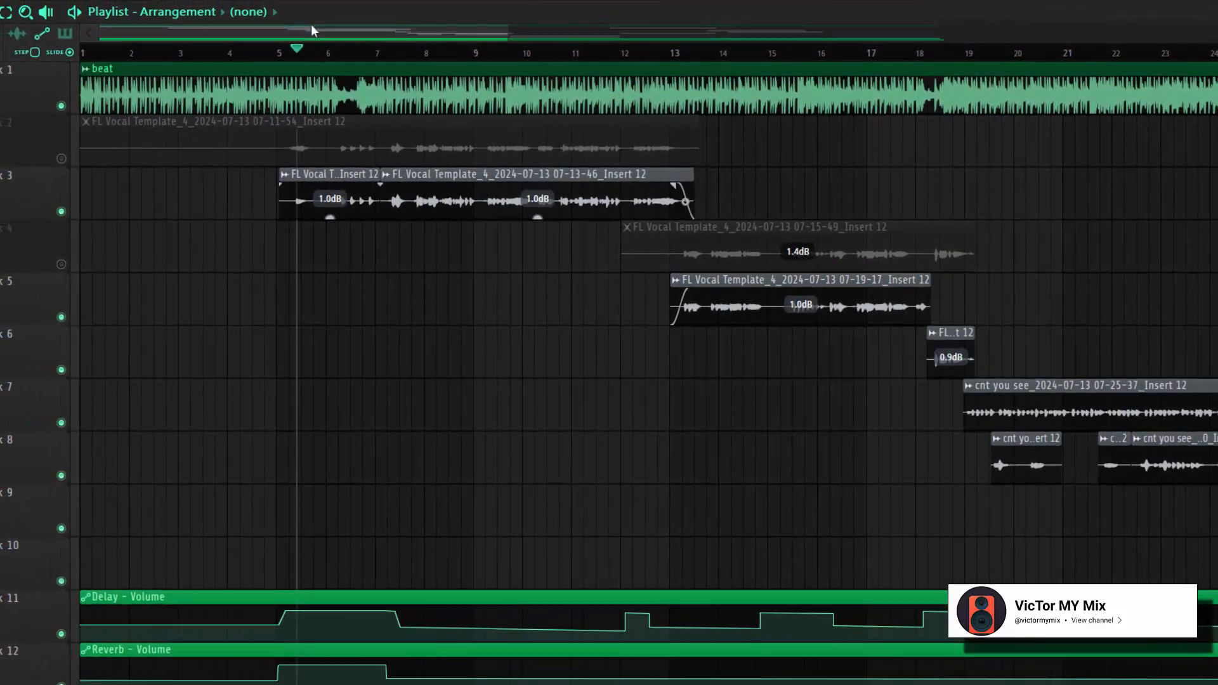
left_click_drag(293, 25, 230, 85)
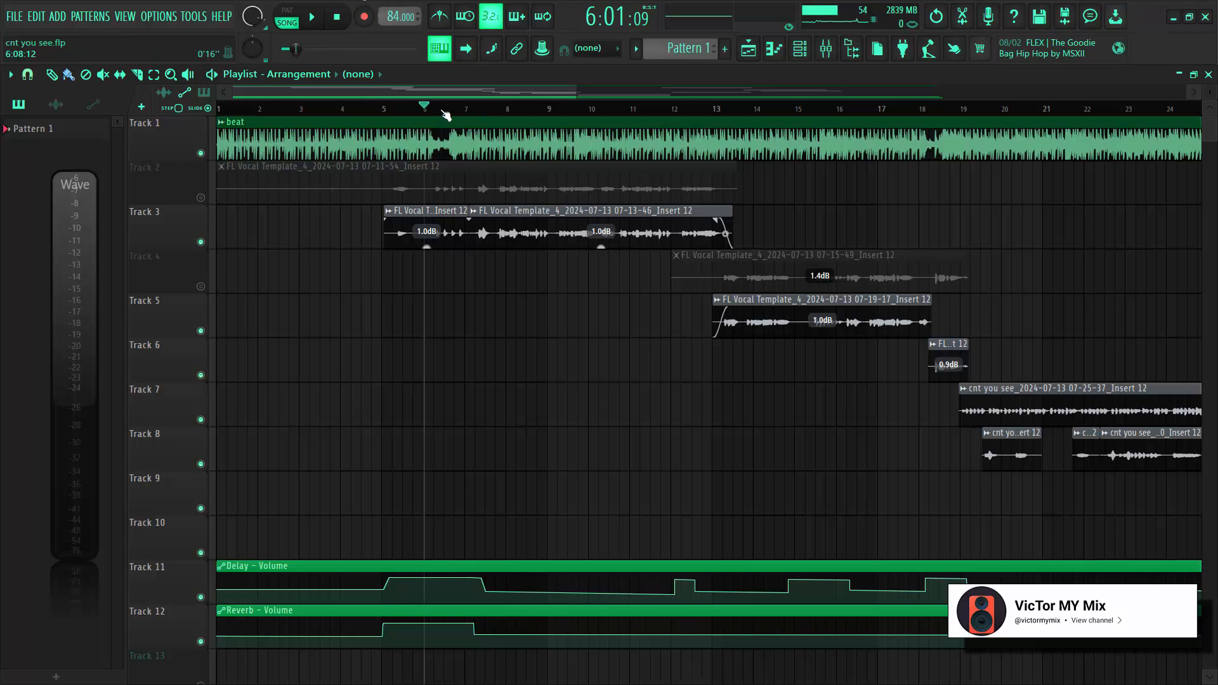
- Set the playhead just after bar 7 and play the song with all vocal effects active, and stop playback
left_click(467, 108)
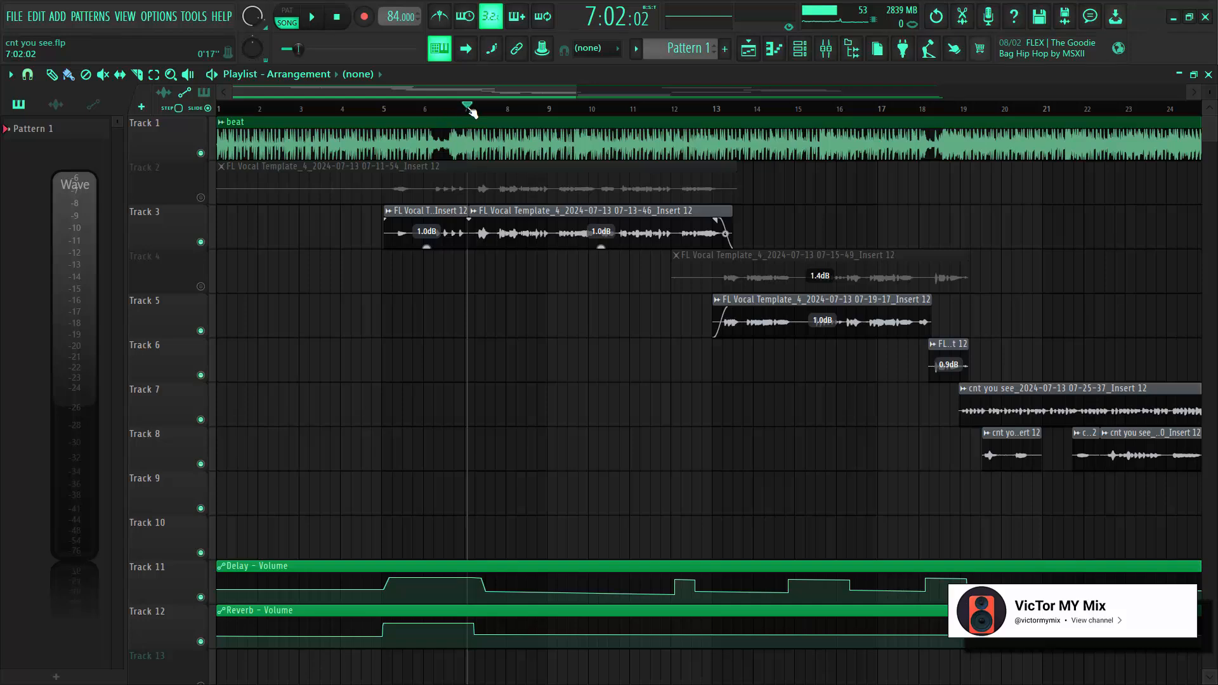
left_click_drag(470, 111, 484, 111)
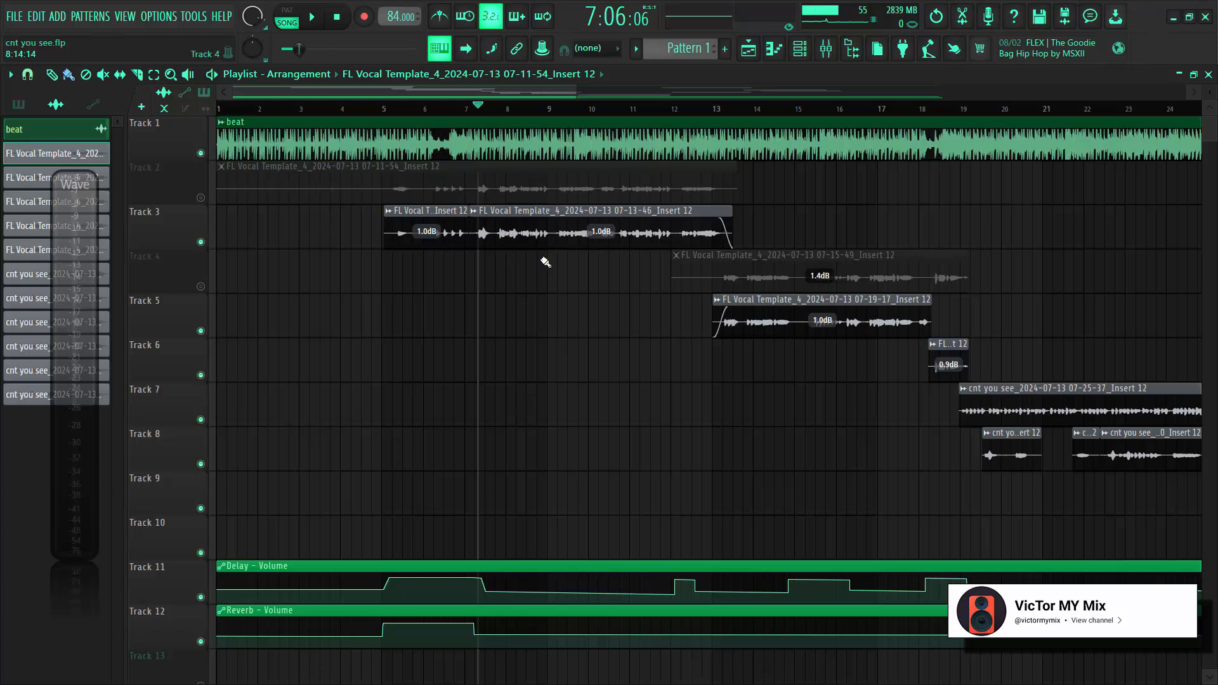
left_click_drag(478, 108, 469, 109)
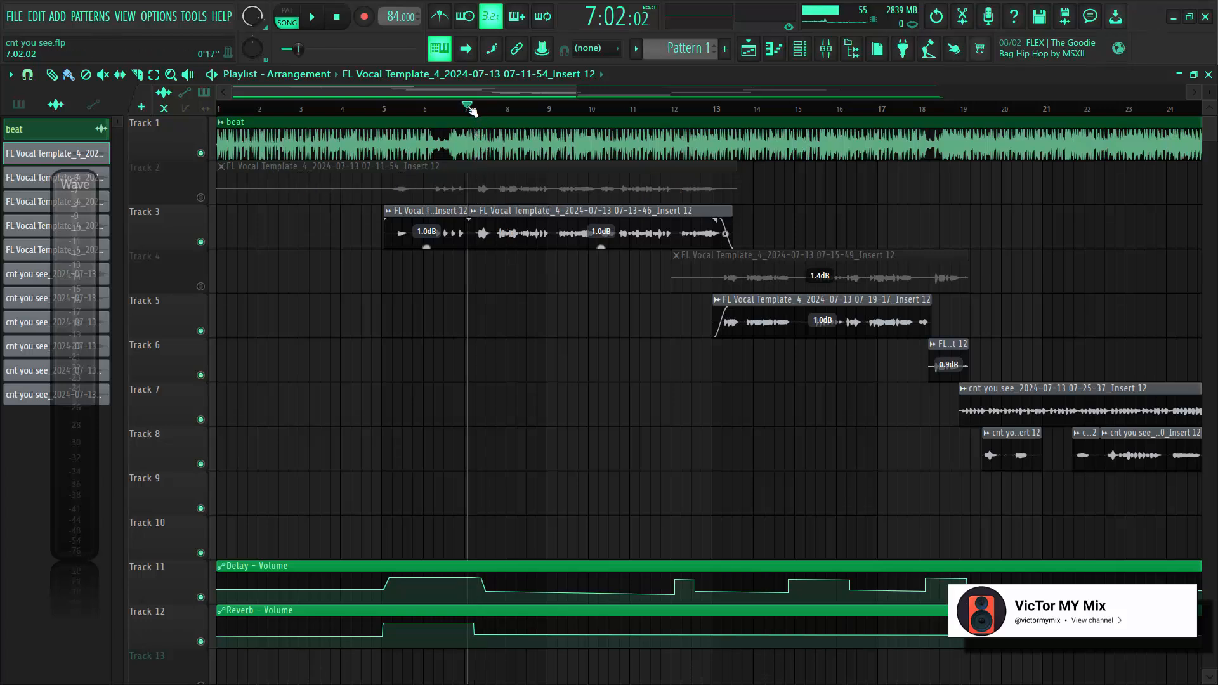
left_click(479, 107)
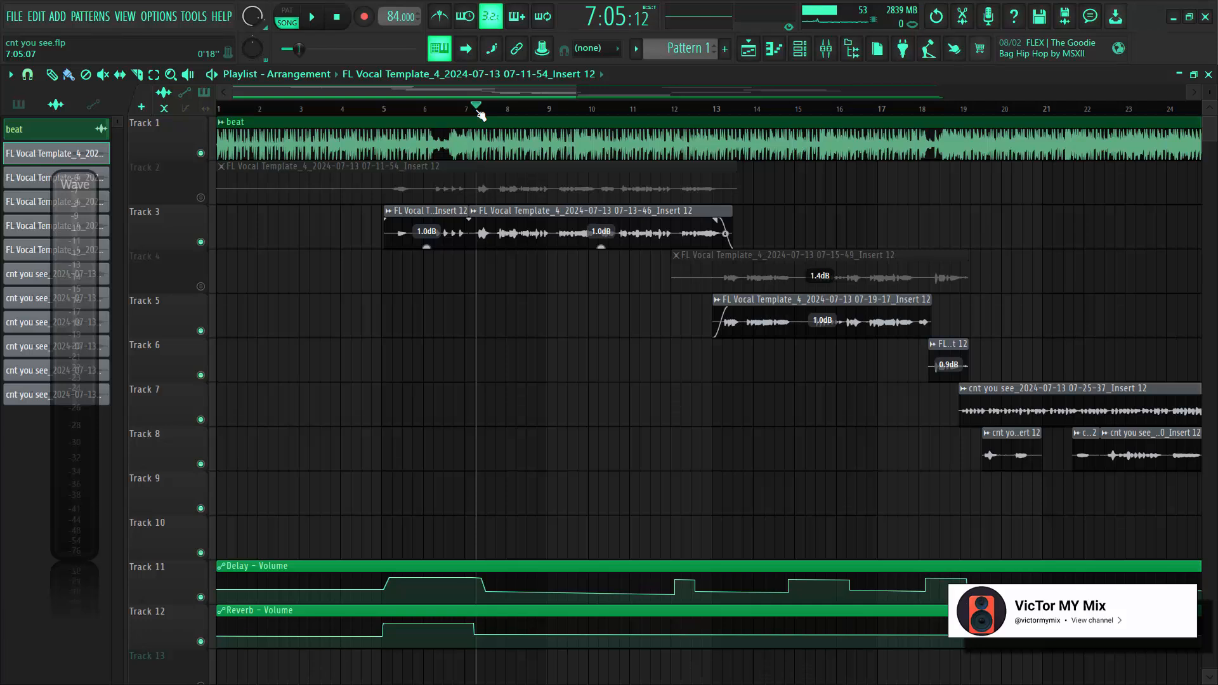
key("space")
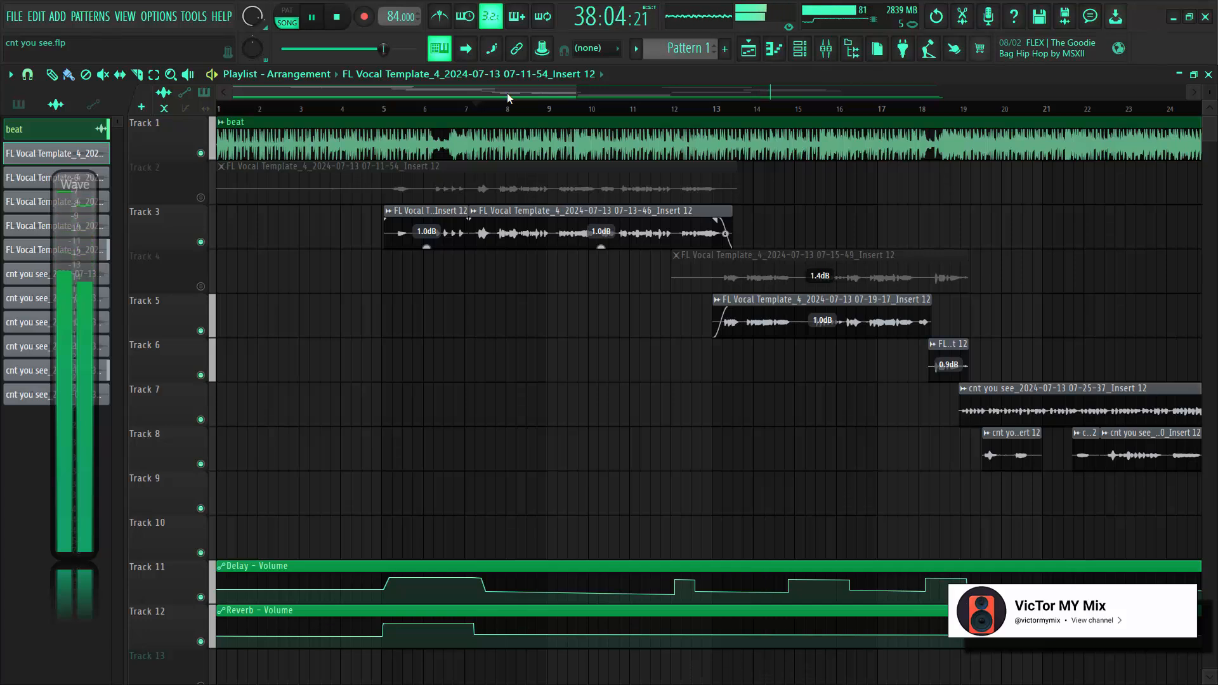
key("space")
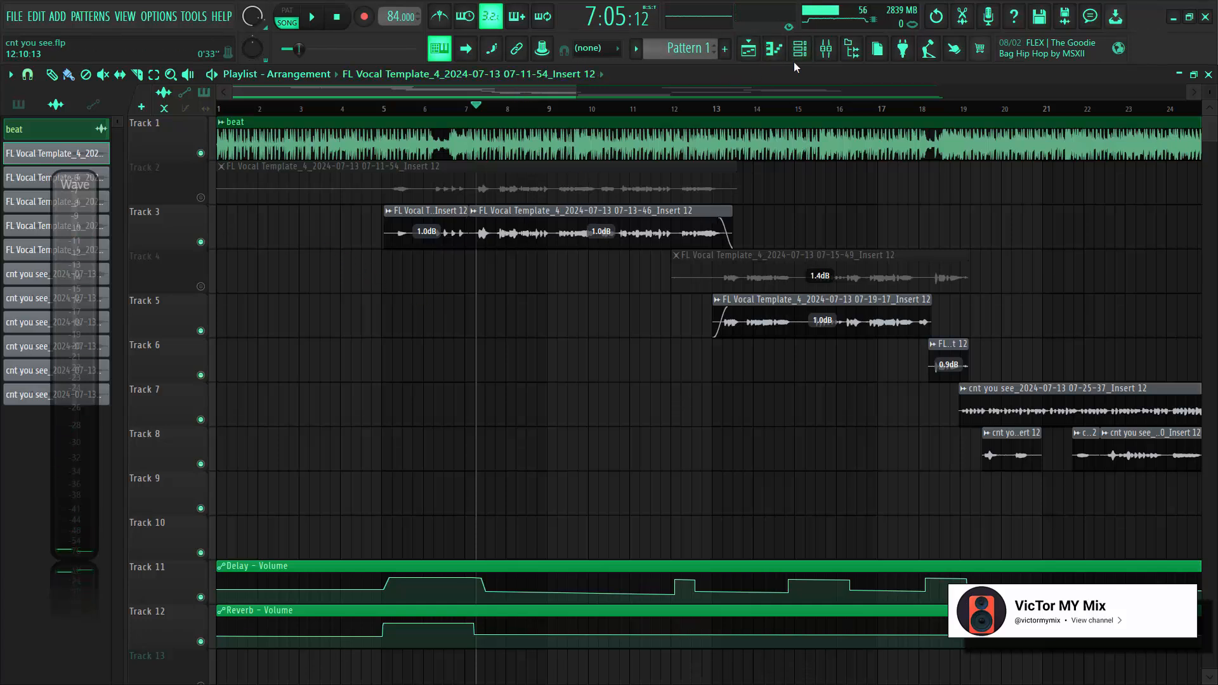
- Open the mixer and disable the effect slots on the vocal box track and on Inserts 3 to 6
left_click(826, 48)
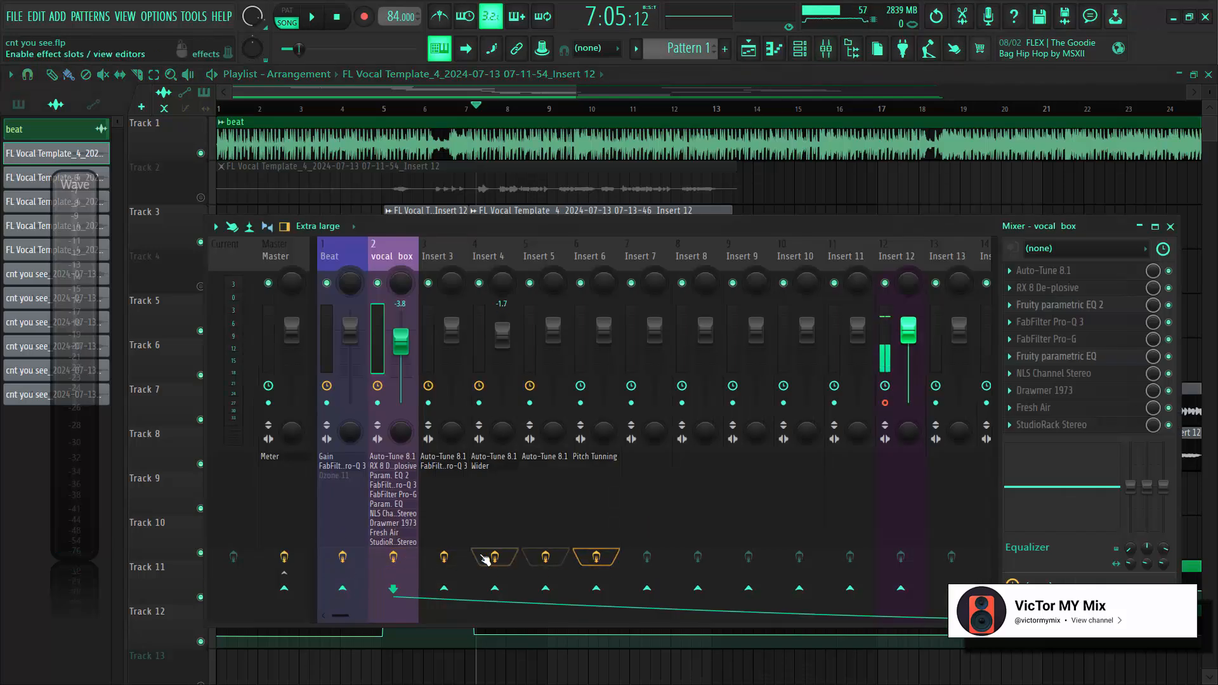
left_click(597, 556)
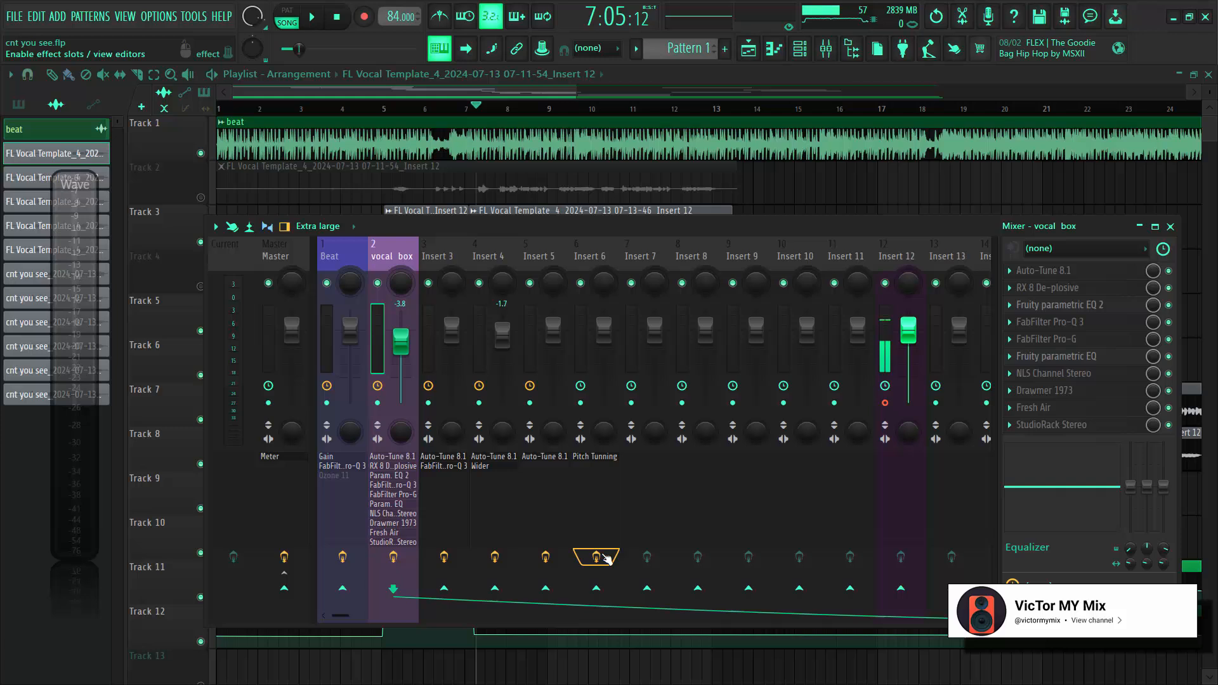
left_click(546, 556)
left_click(495, 556)
left_click(444, 556)
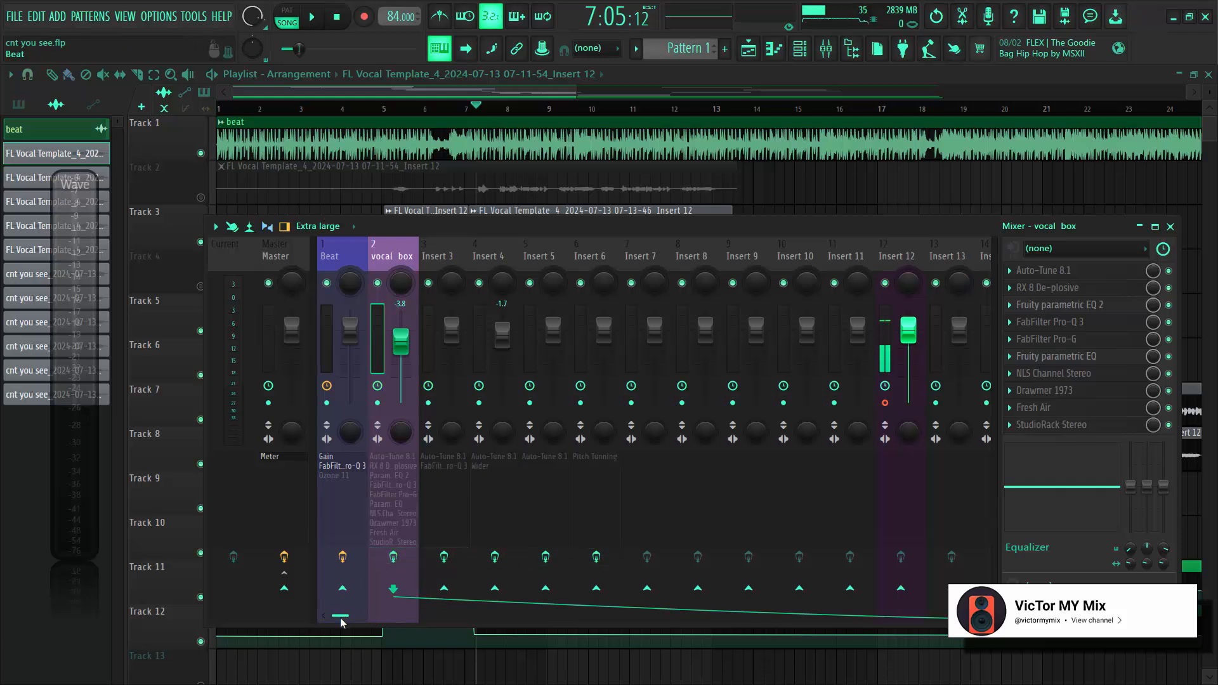
- Disable the effect slots on the Lead Vox, Reverb and Delay tracks, and mute the Reverb and Delay tracks
left_click_drag(346, 615, 438, 614)
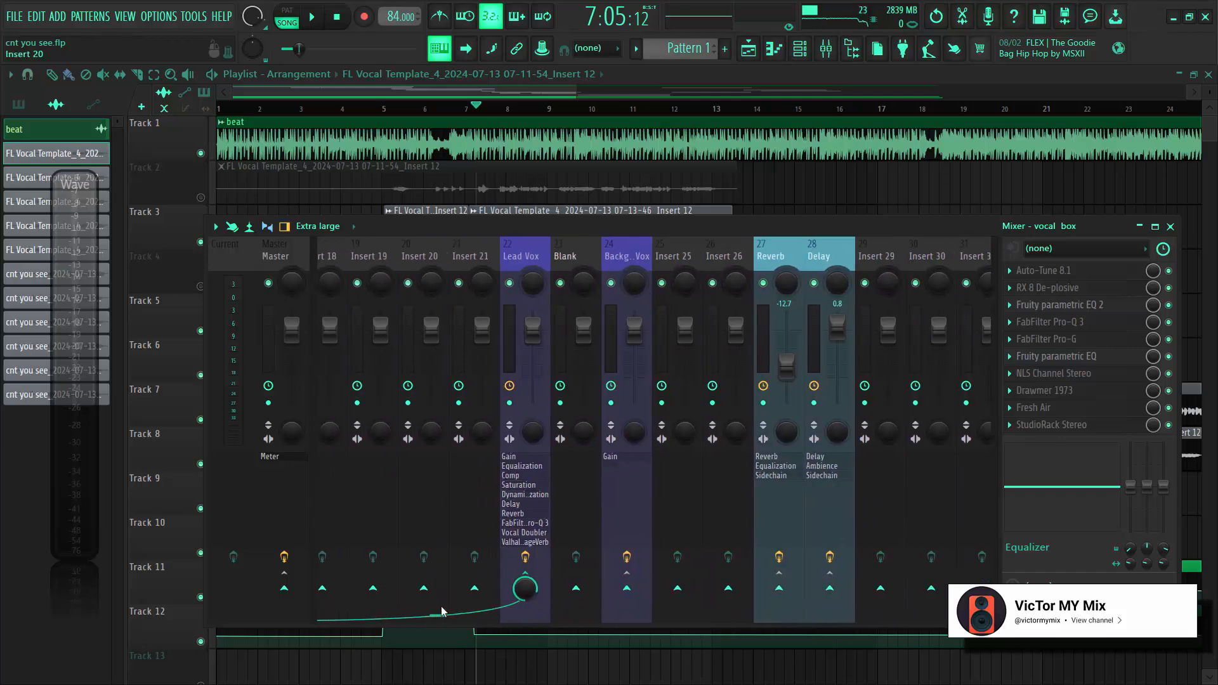
left_click(525, 557)
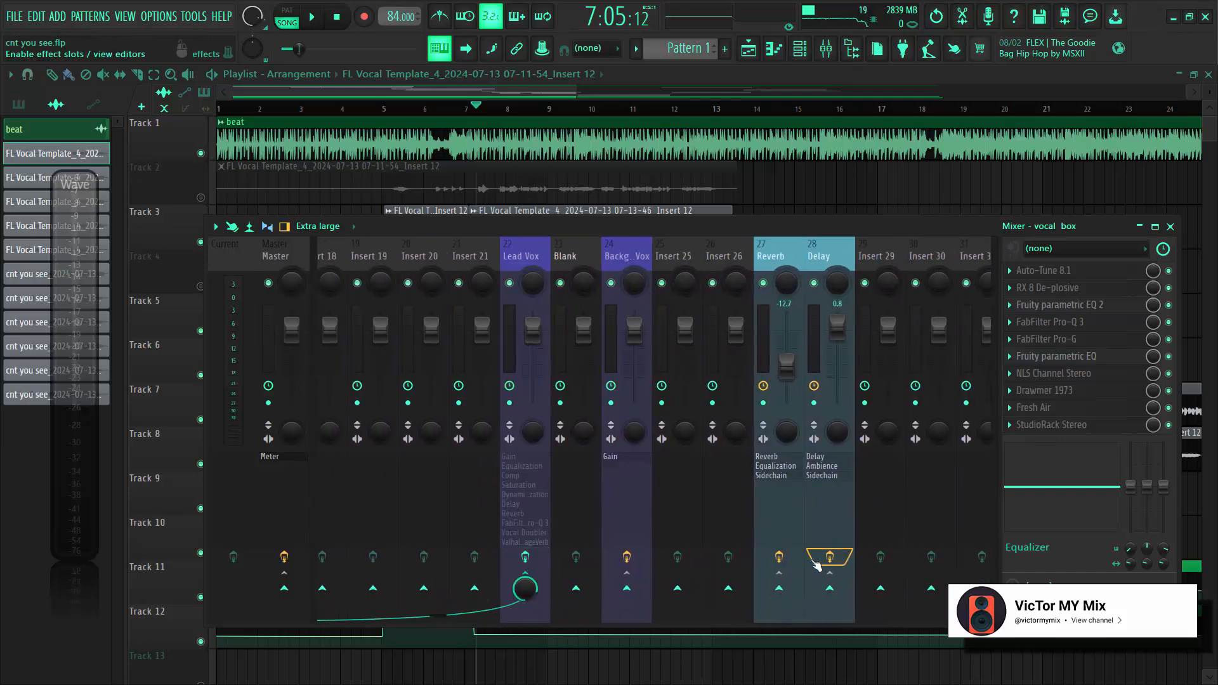
left_click(779, 557)
left_click(830, 557)
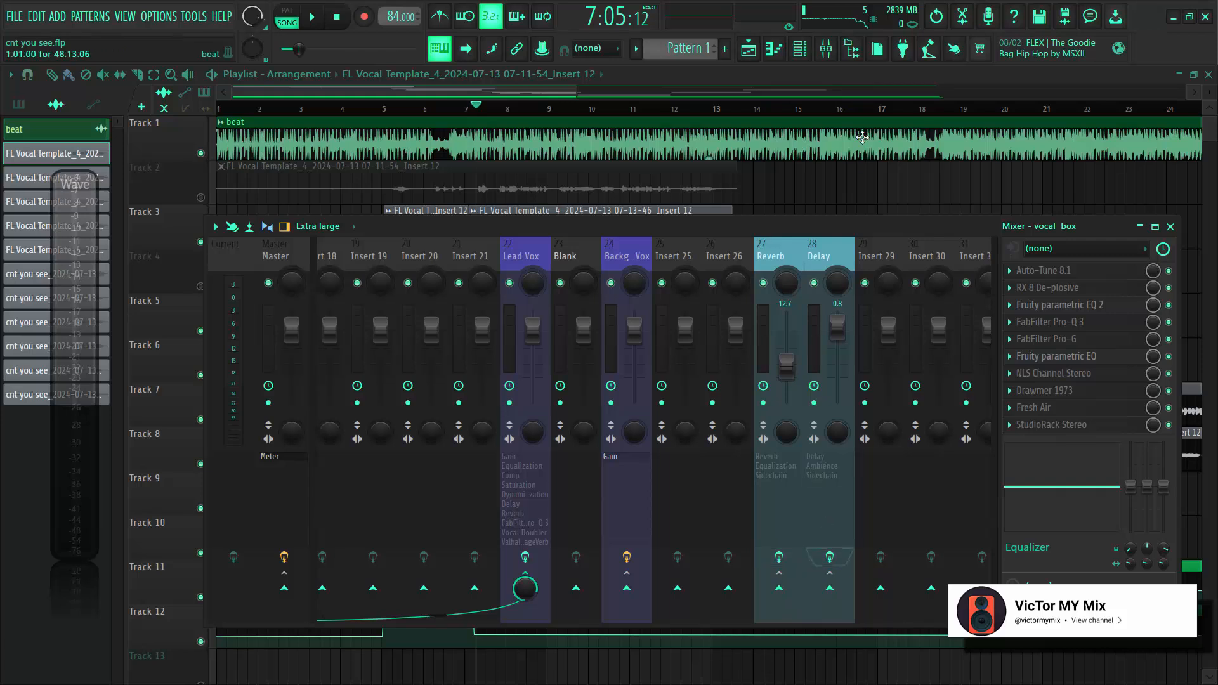
left_click(814, 283)
left_click(764, 283)
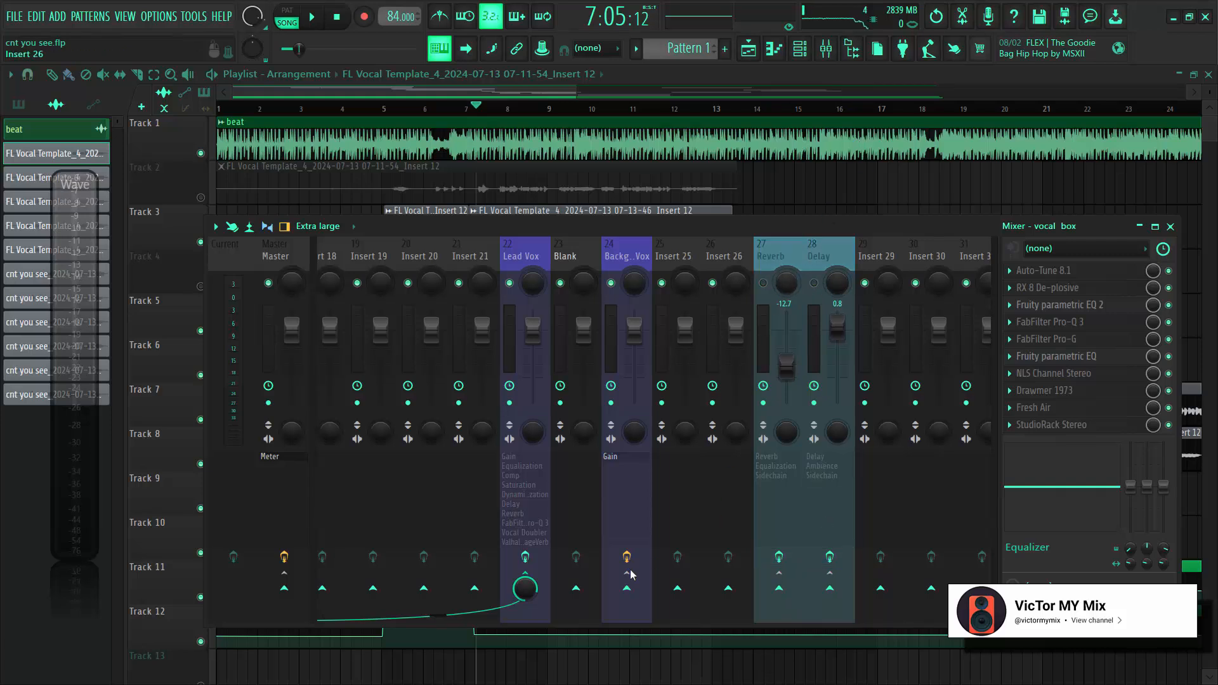
- Play the song from bar 7 with the vocal effects off, closing the mixer to watch the playlist, and stop playback
left_click_drag(436, 615, 291, 602)
key("space")
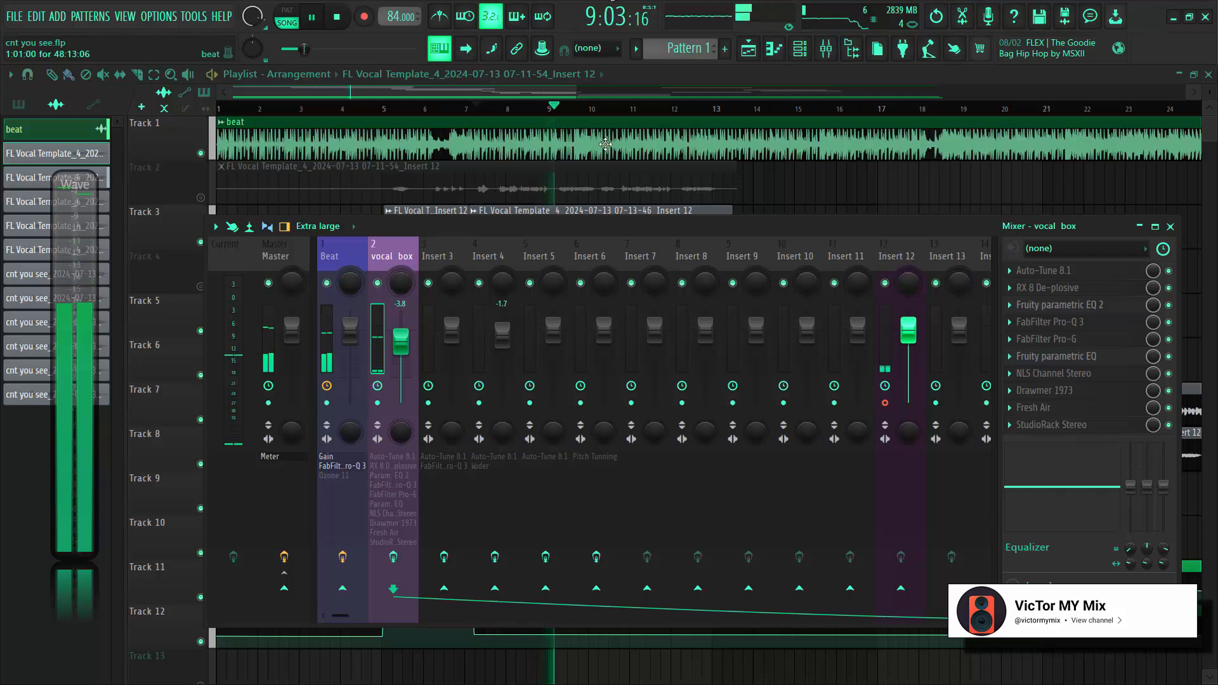
key("F9")
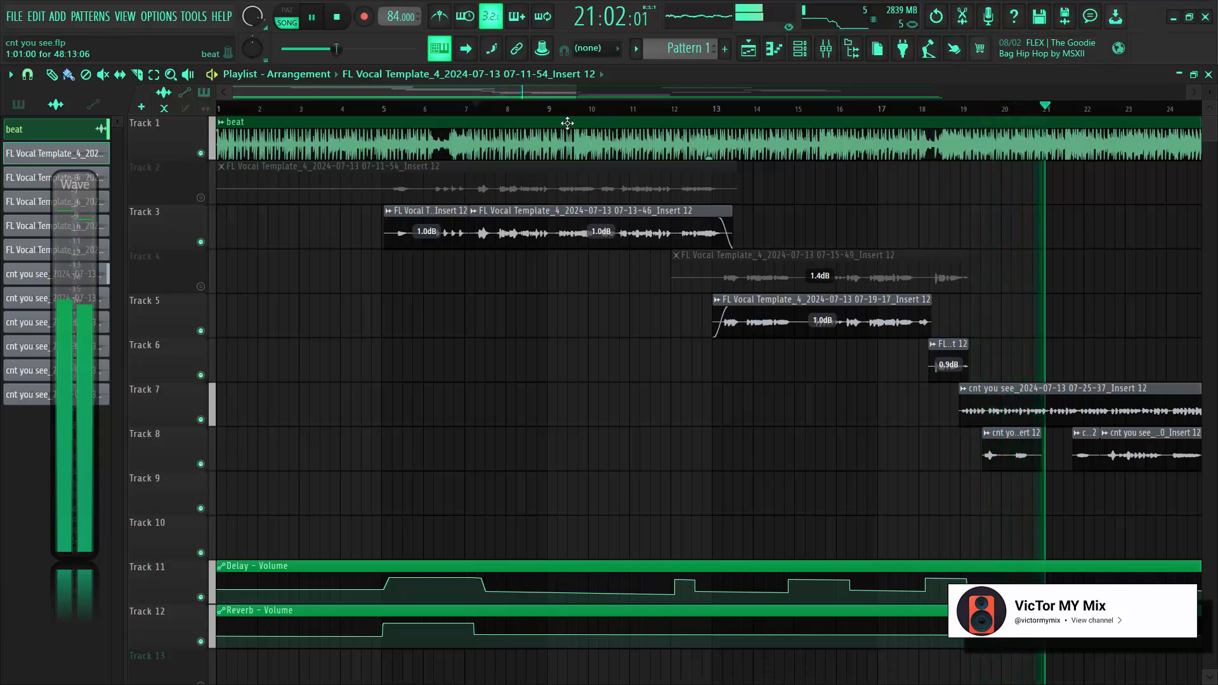
key("space")
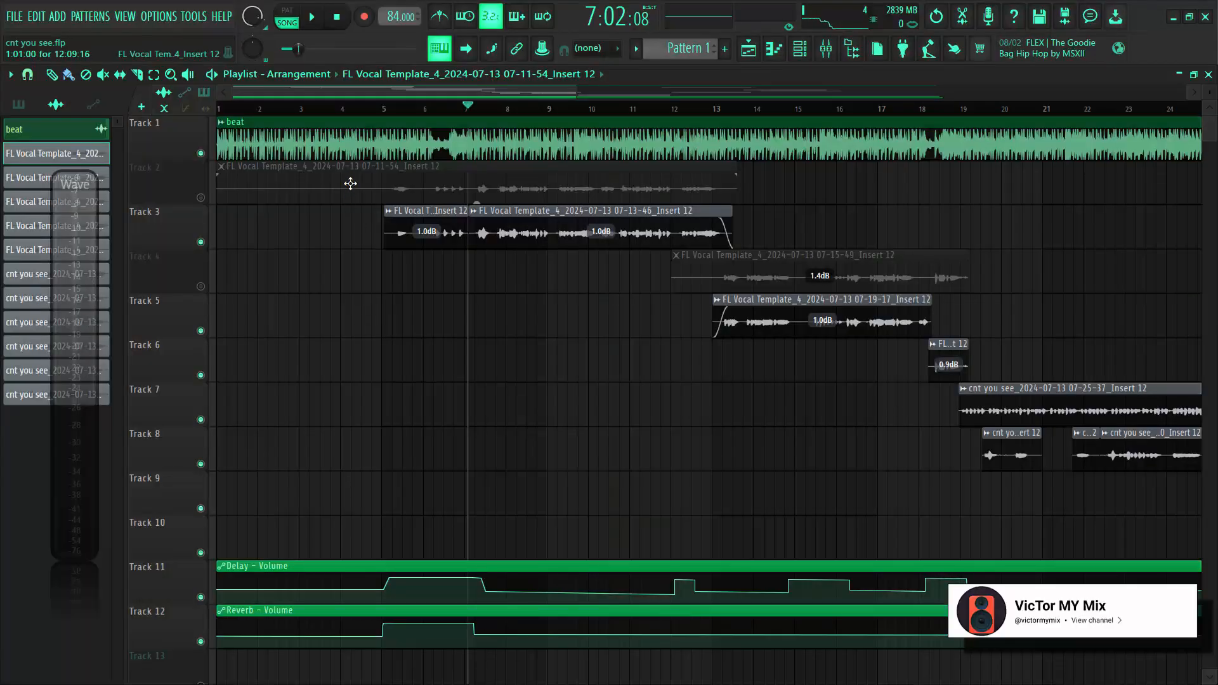
- Open the channel settings of the beat clip on Track 1 and go to its target mixer track, Beat
double_click(478, 147)
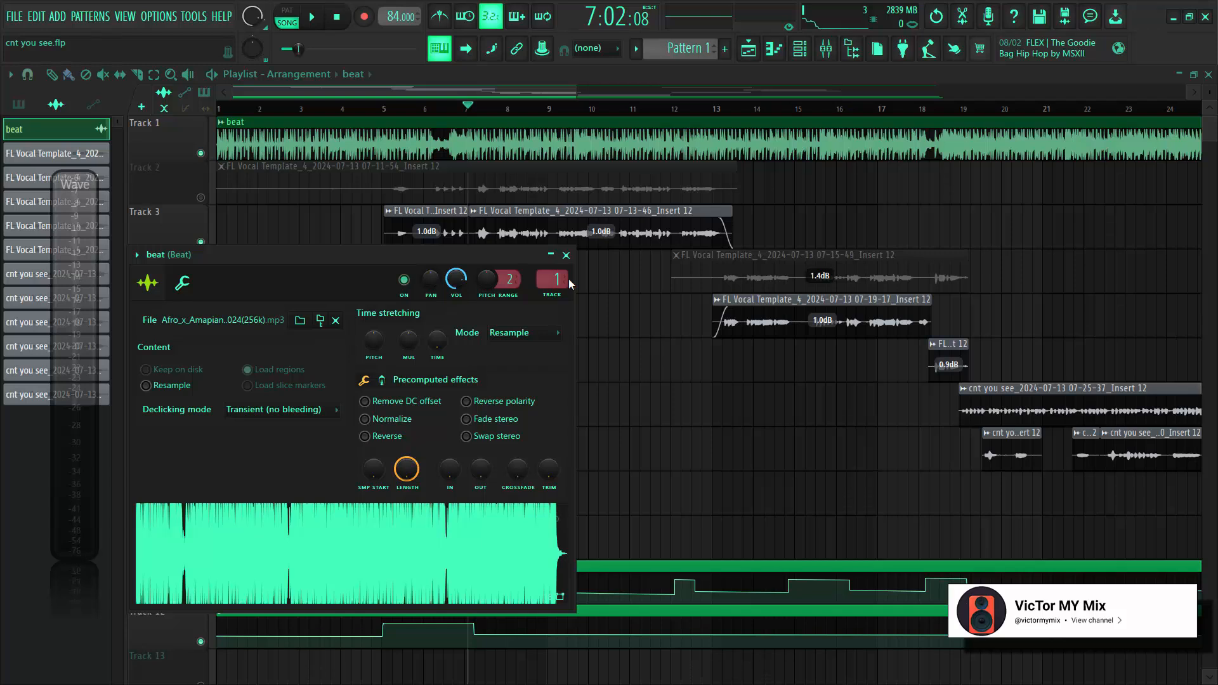
key("ctrl+s")
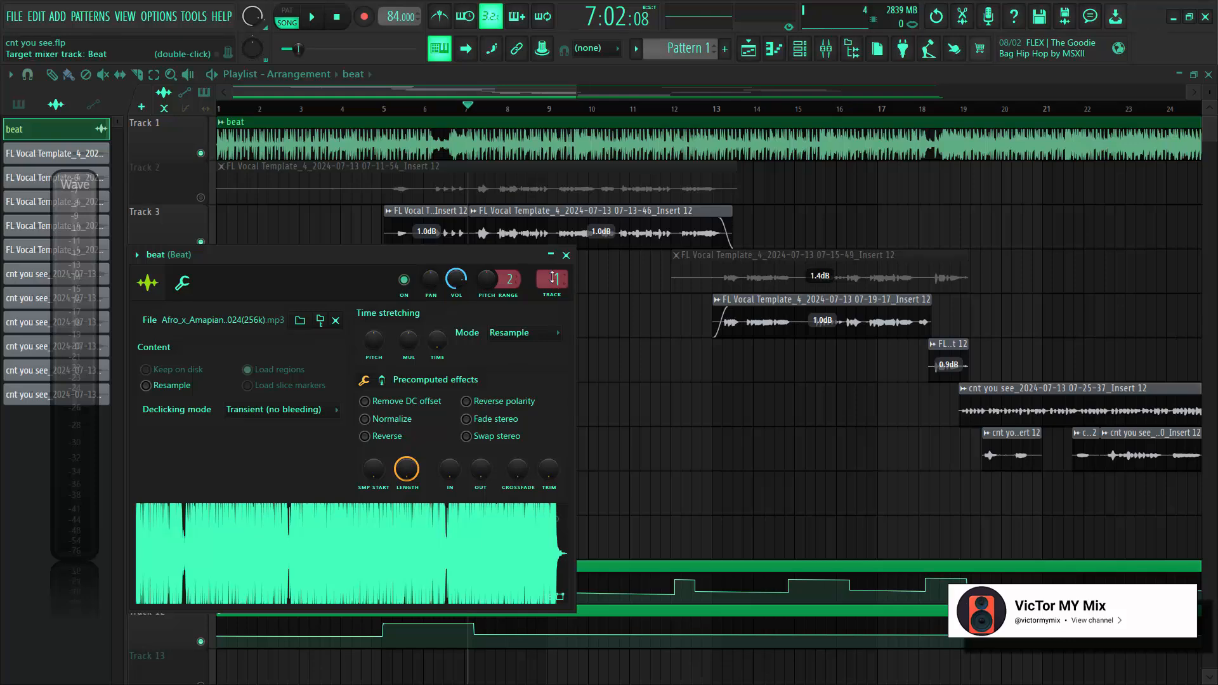
left_click(525, 137)
double_click(524, 138)
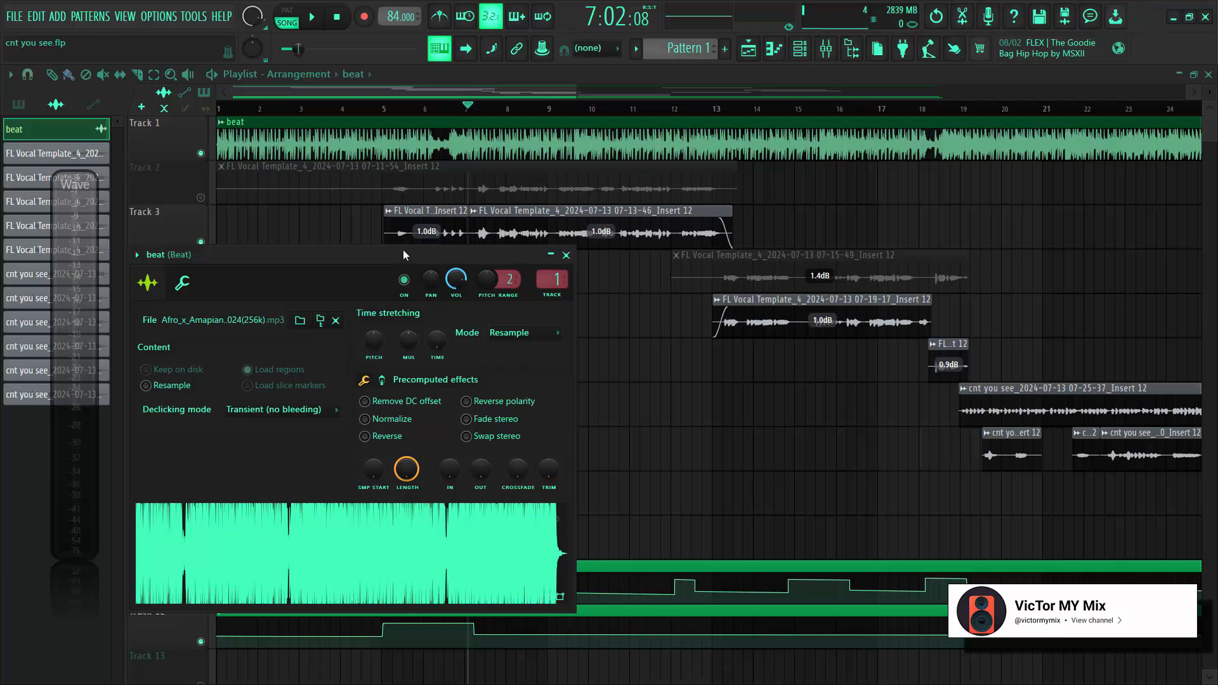
left_click_drag(403, 251, 493, 231)
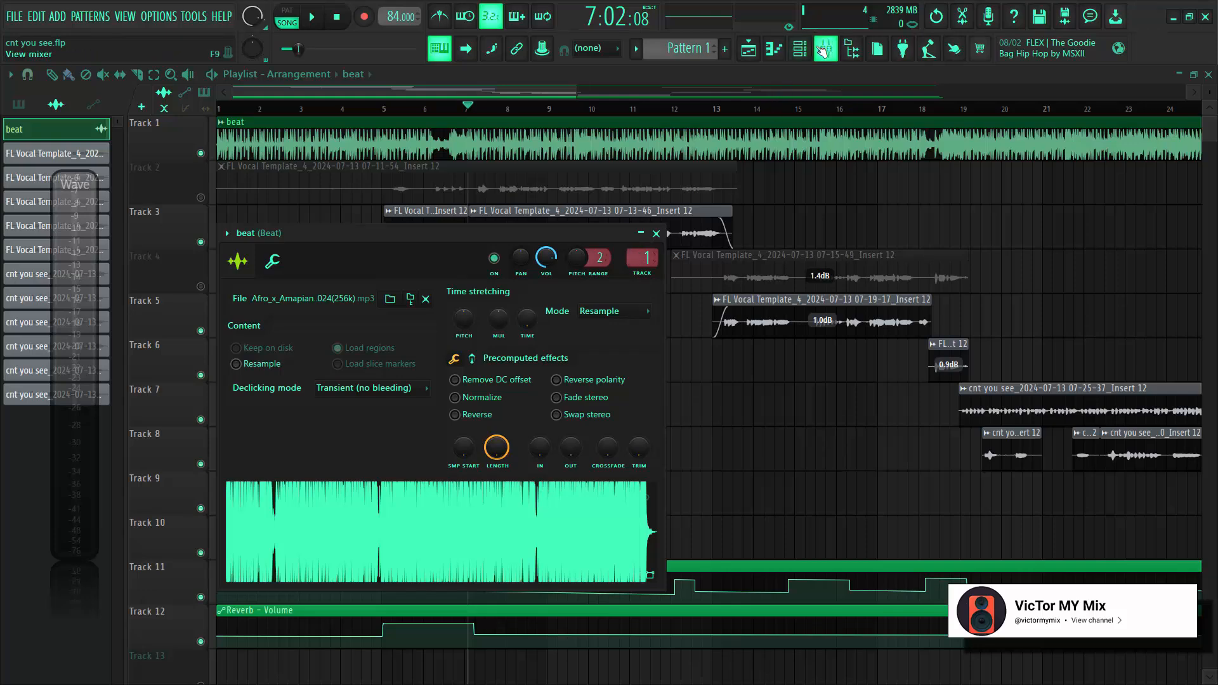
double_click(642, 257)
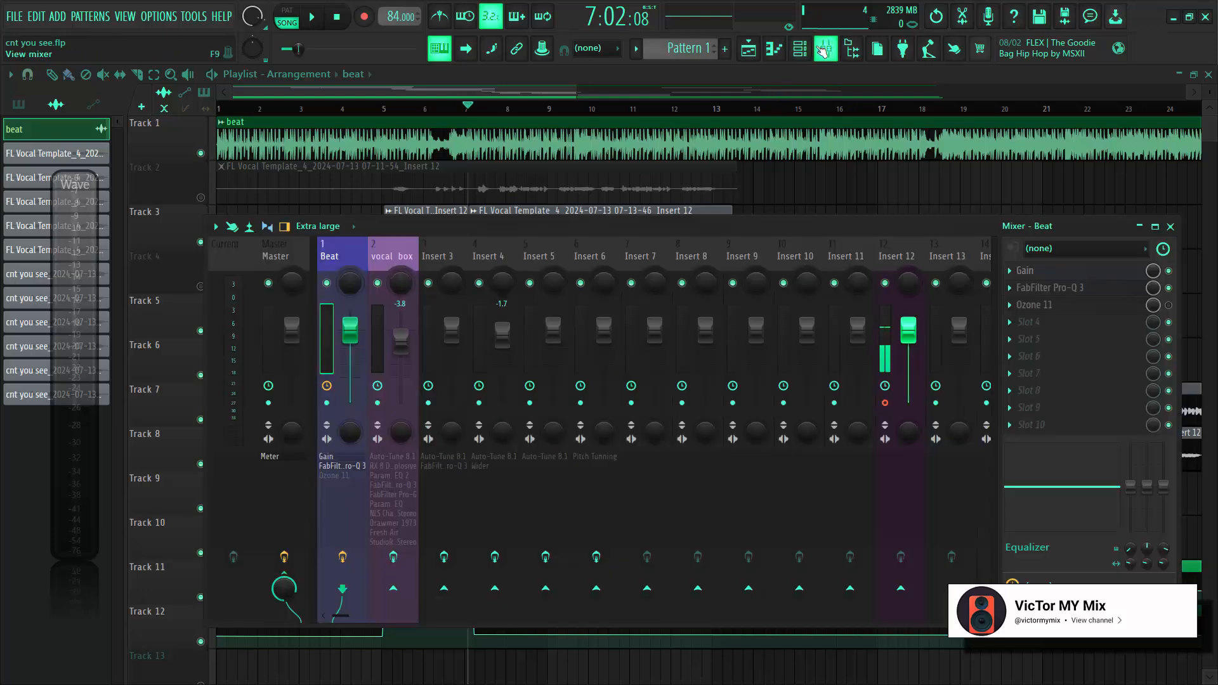
right_click(348, 257)
left_click(406, 254)
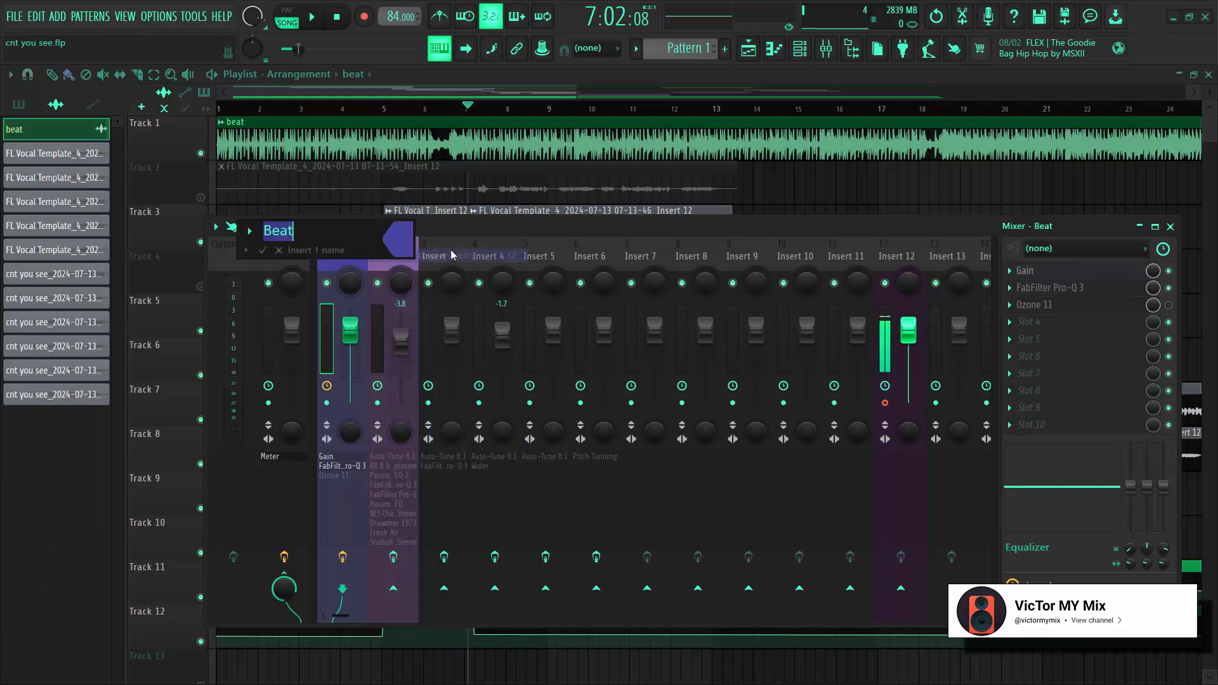
right_click(397, 246)
left_click(393, 247)
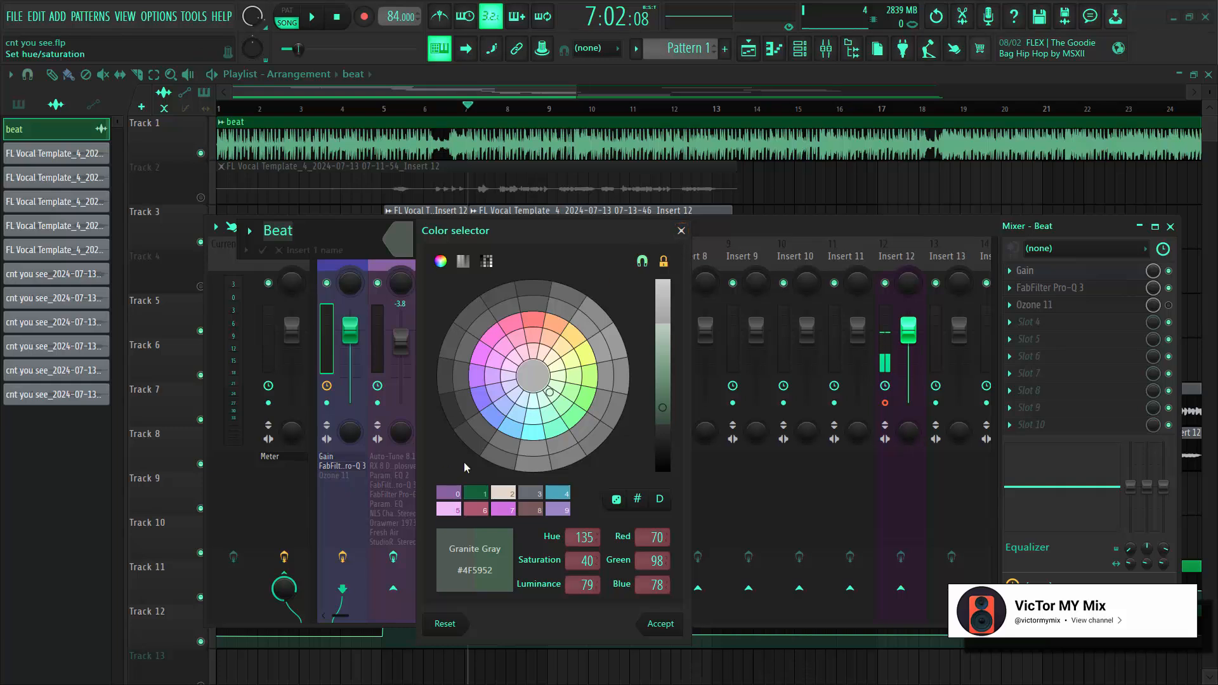
left_click(680, 230)
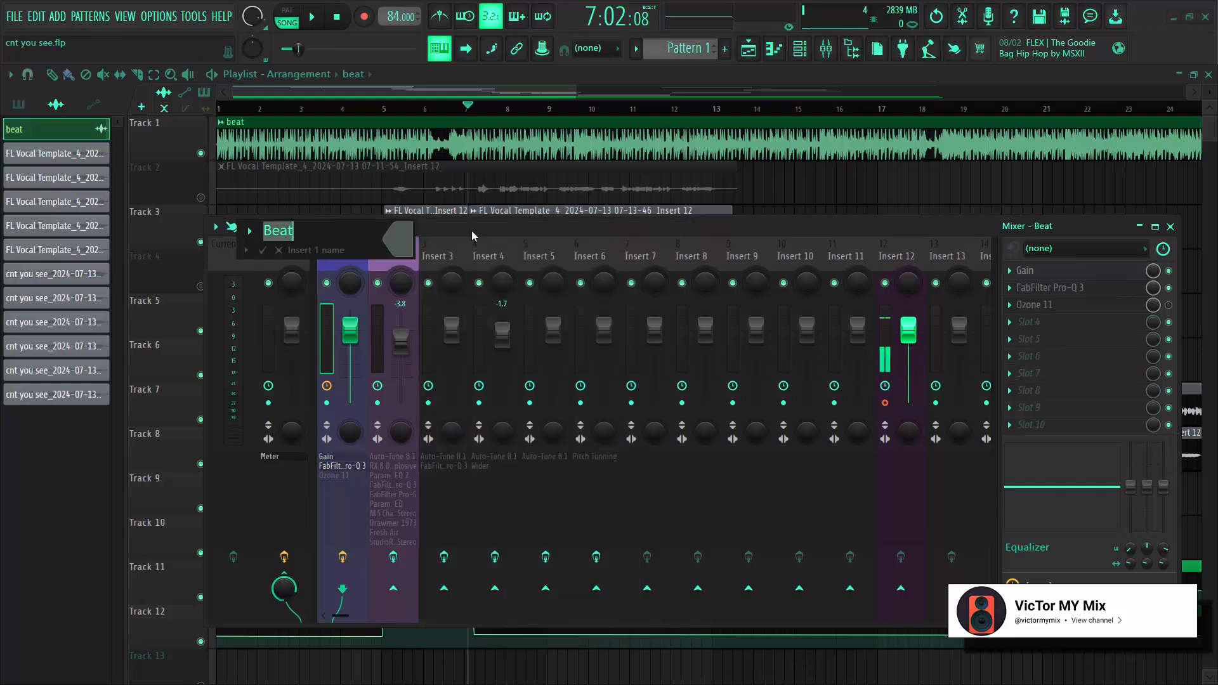
left_click(282, 251)
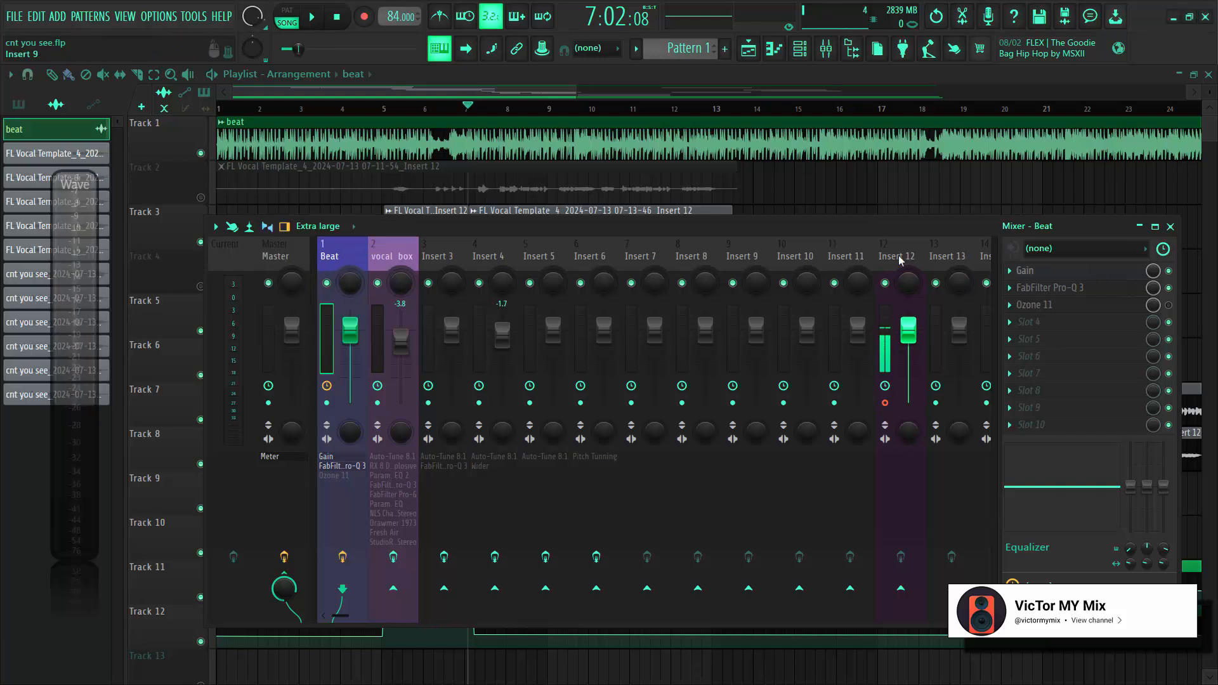
- Open the Gain plug-in on the Beat track and play the song to check the beat's level on its meter
left_click(1070, 278)
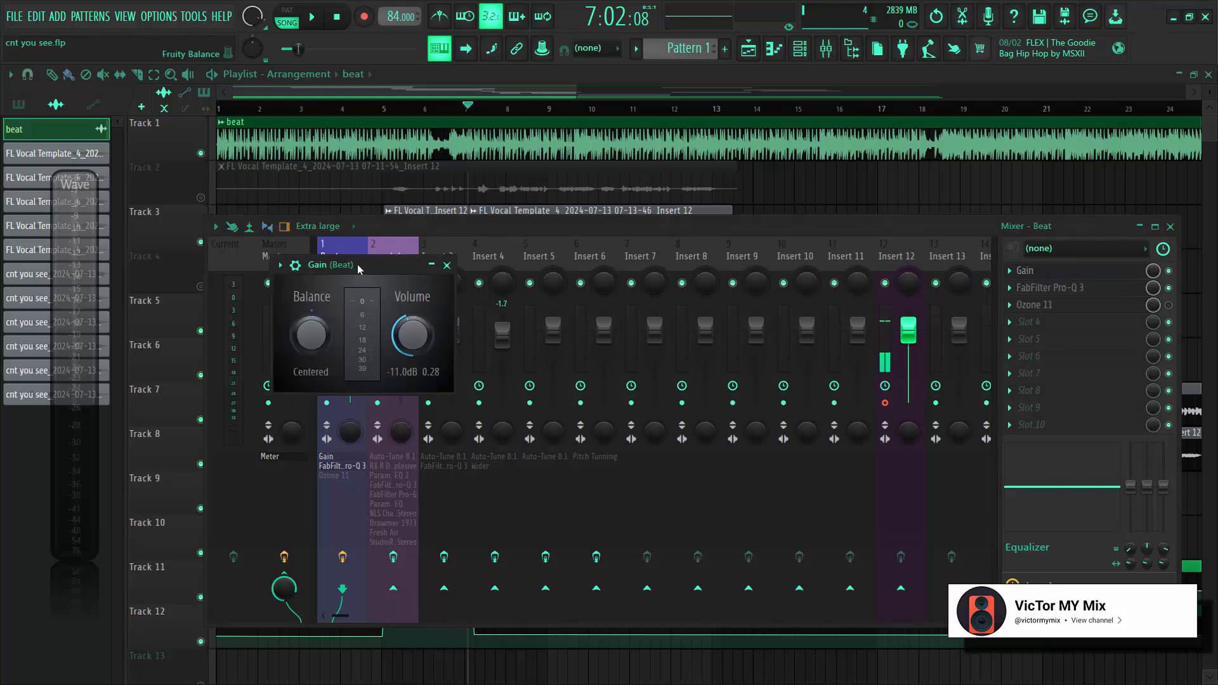
left_click_drag(358, 272, 350, 273)
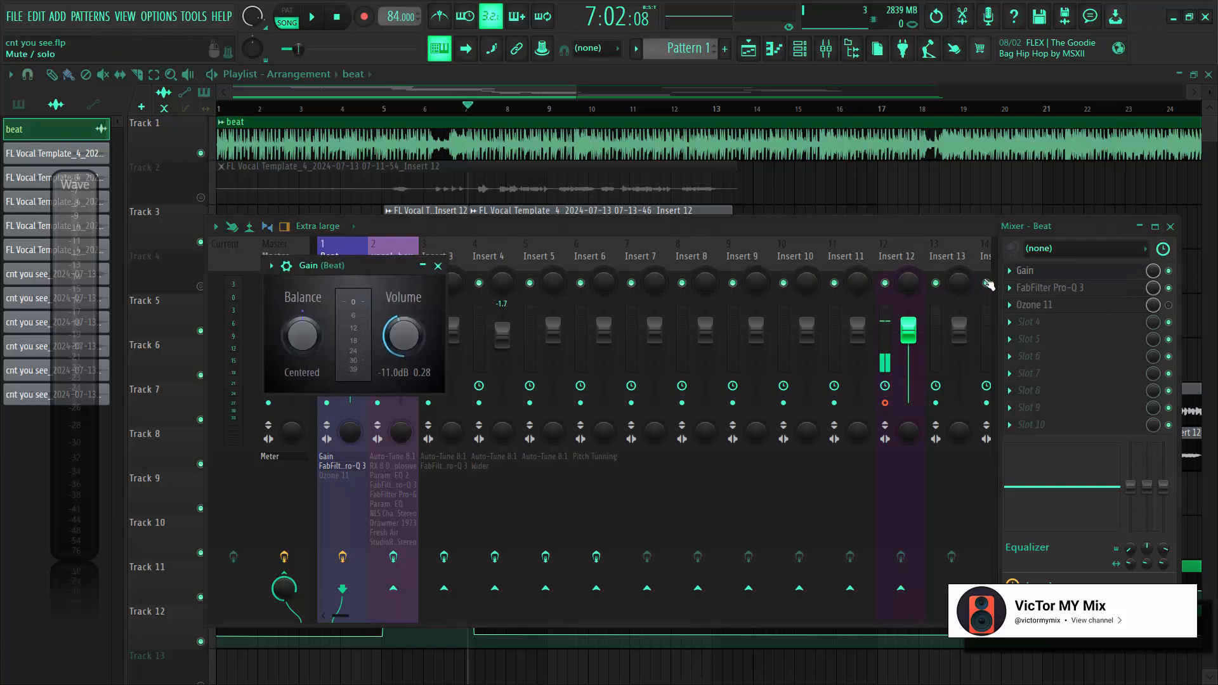
left_click(1010, 272)
left_click(1028, 273)
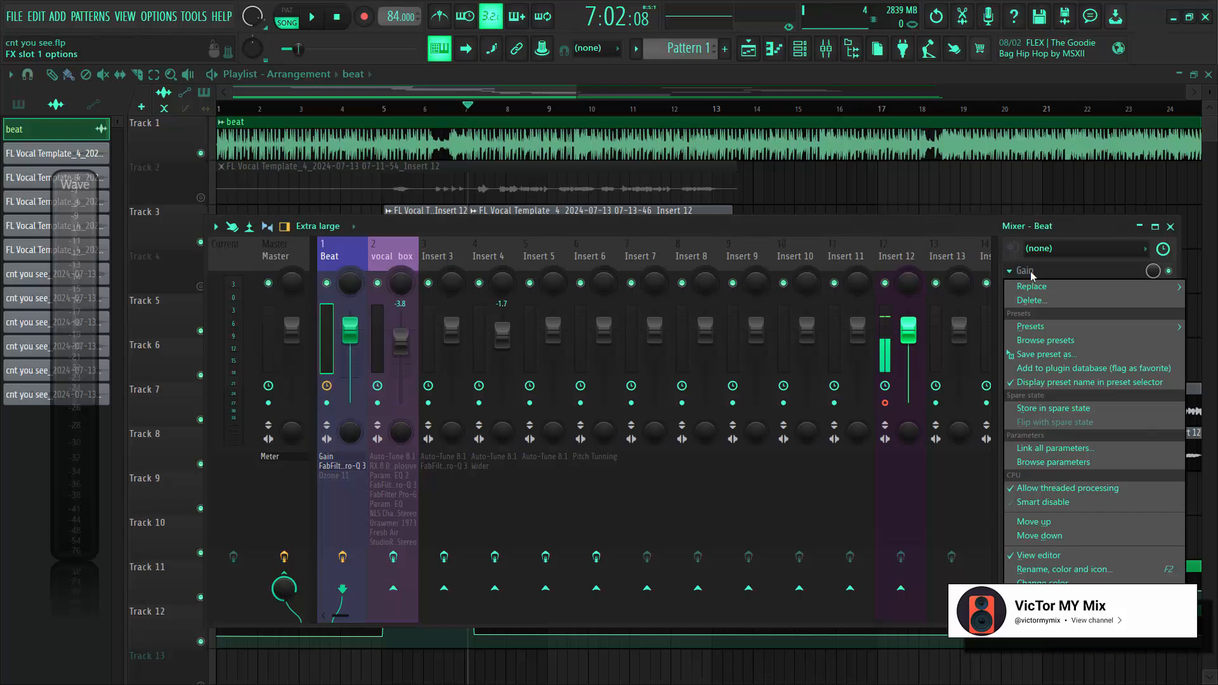
left_click(1028, 278)
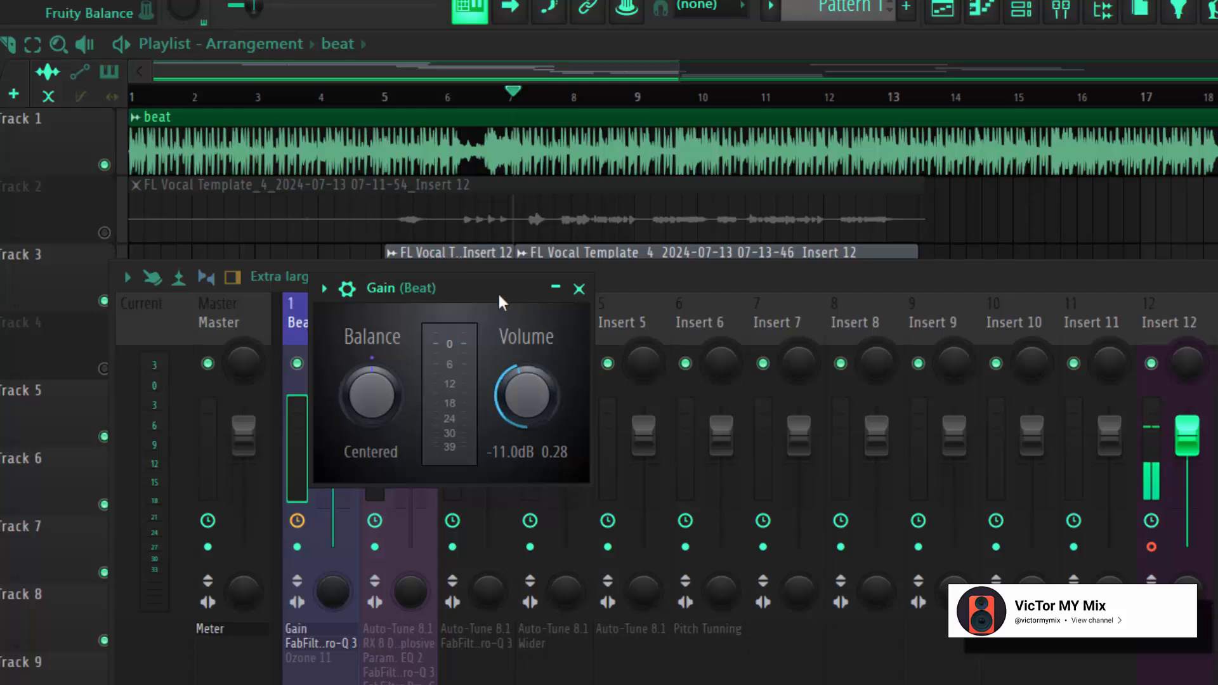
key("space")
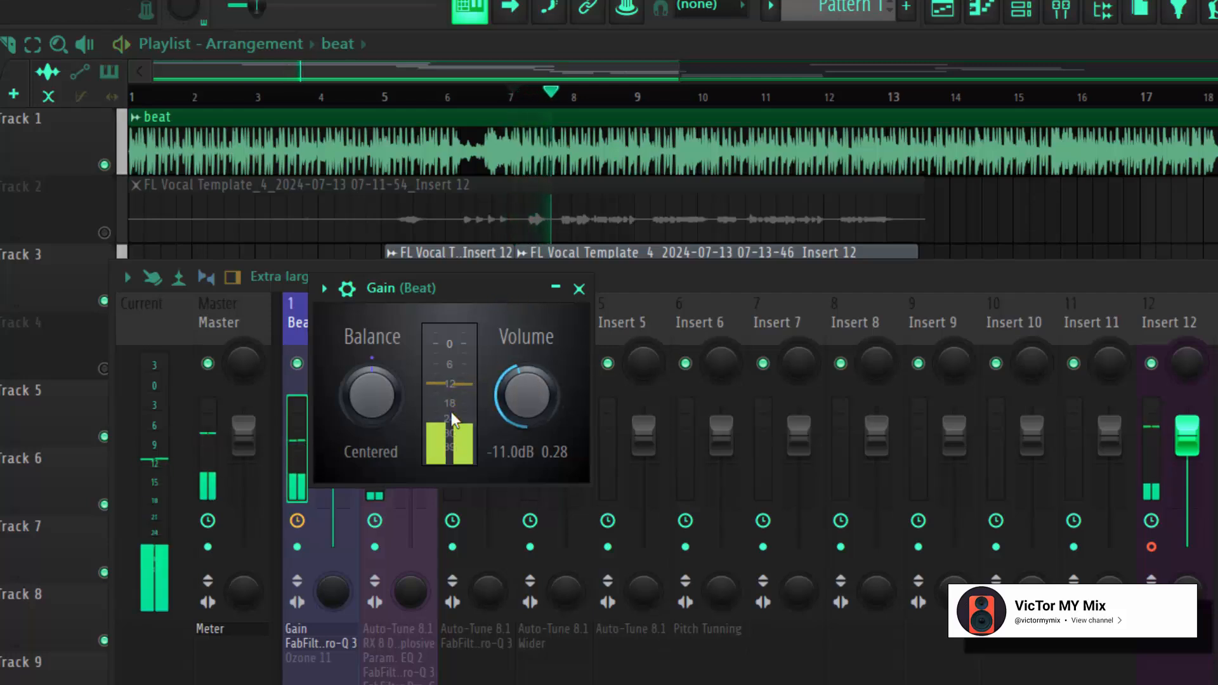
key("space")
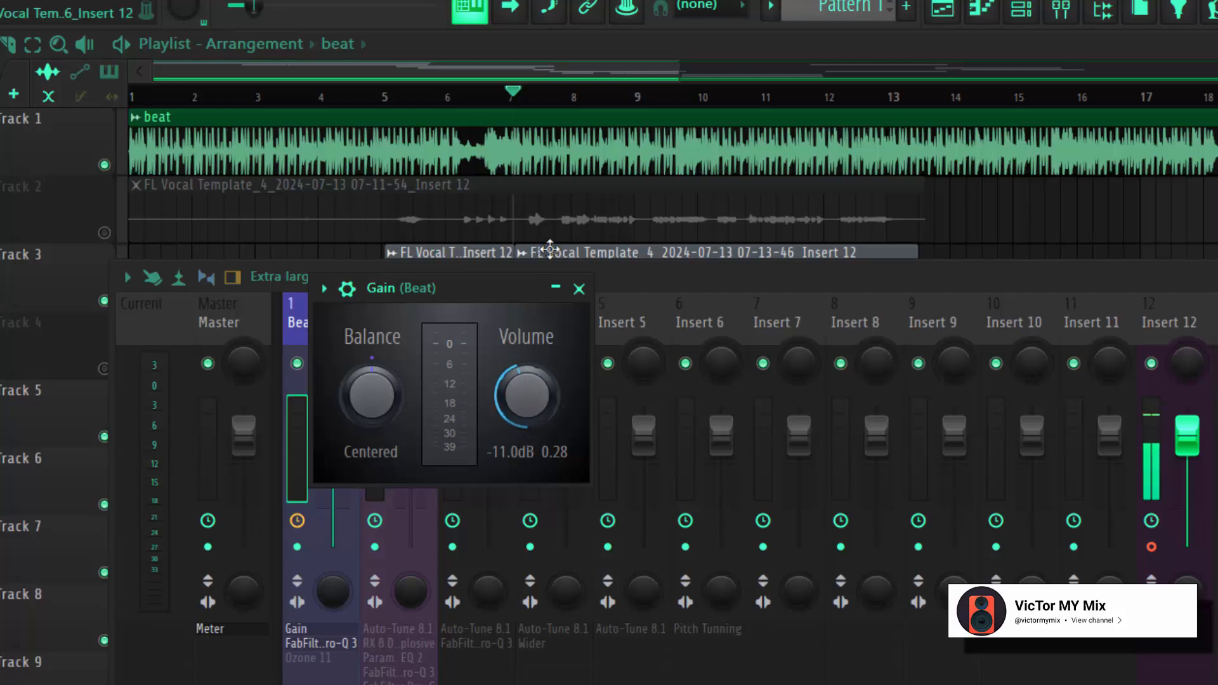
- Review the Pro-Q 3 curve and Ozone 11 Imager on the Beat track and disable its Pro-Q 3 slot
left_click(579, 288)
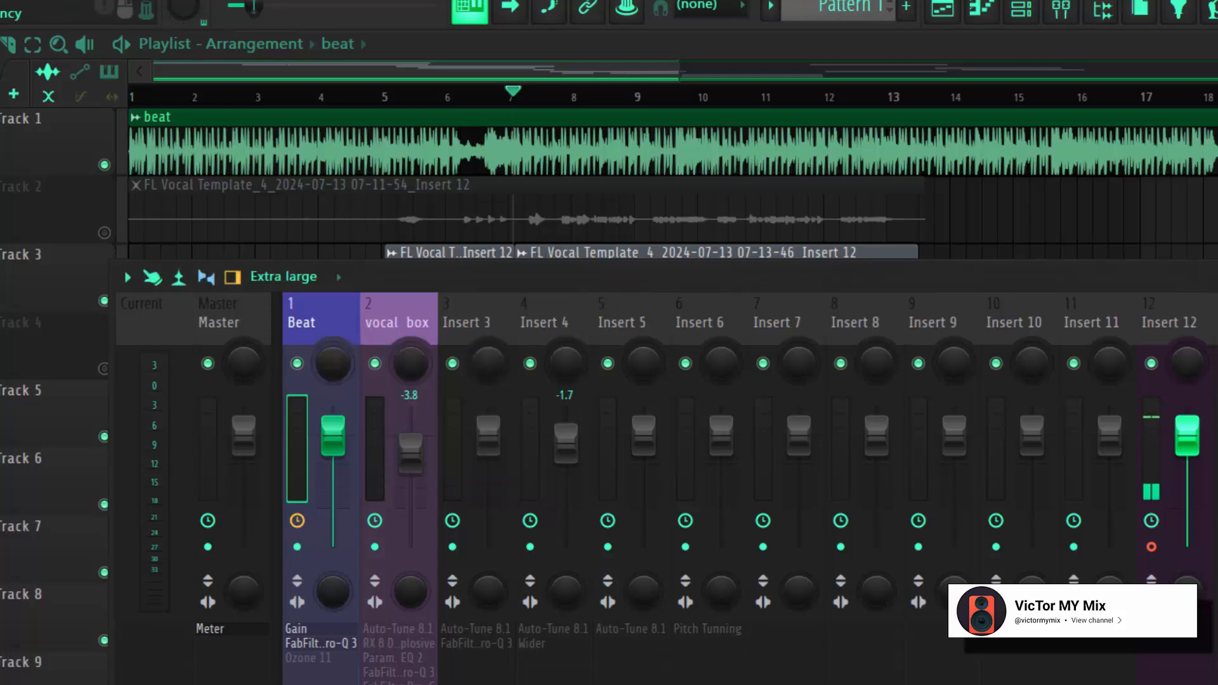
left_click(1215, 384)
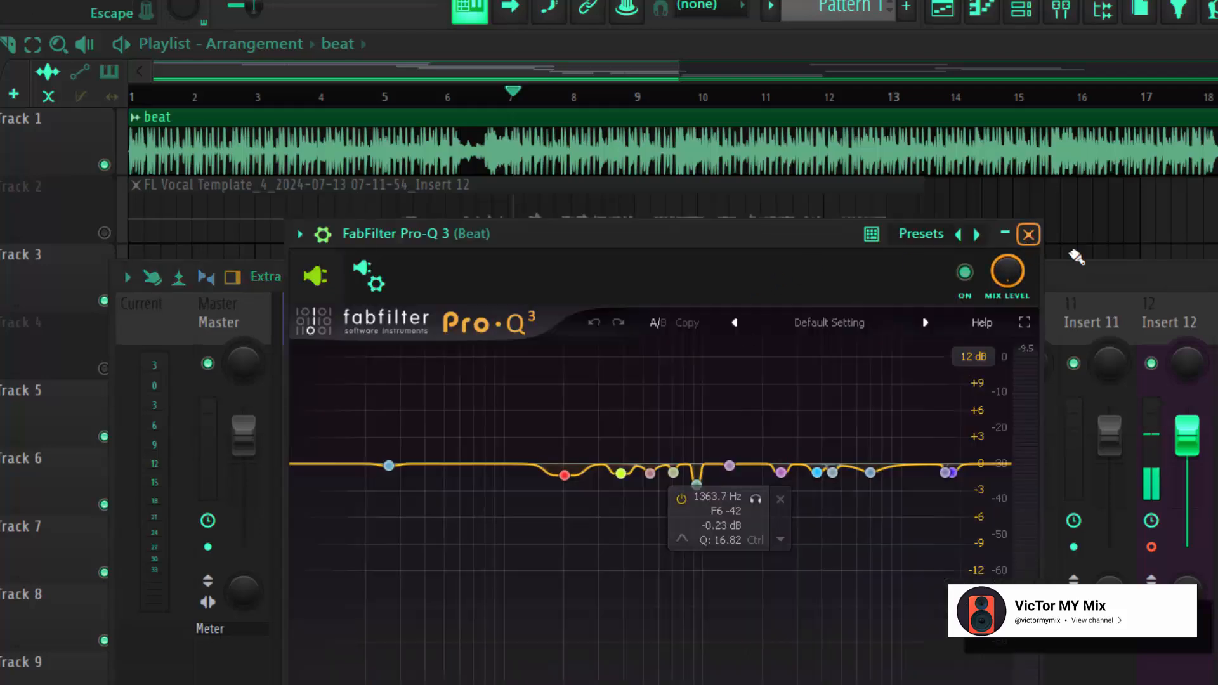
left_click(1029, 234)
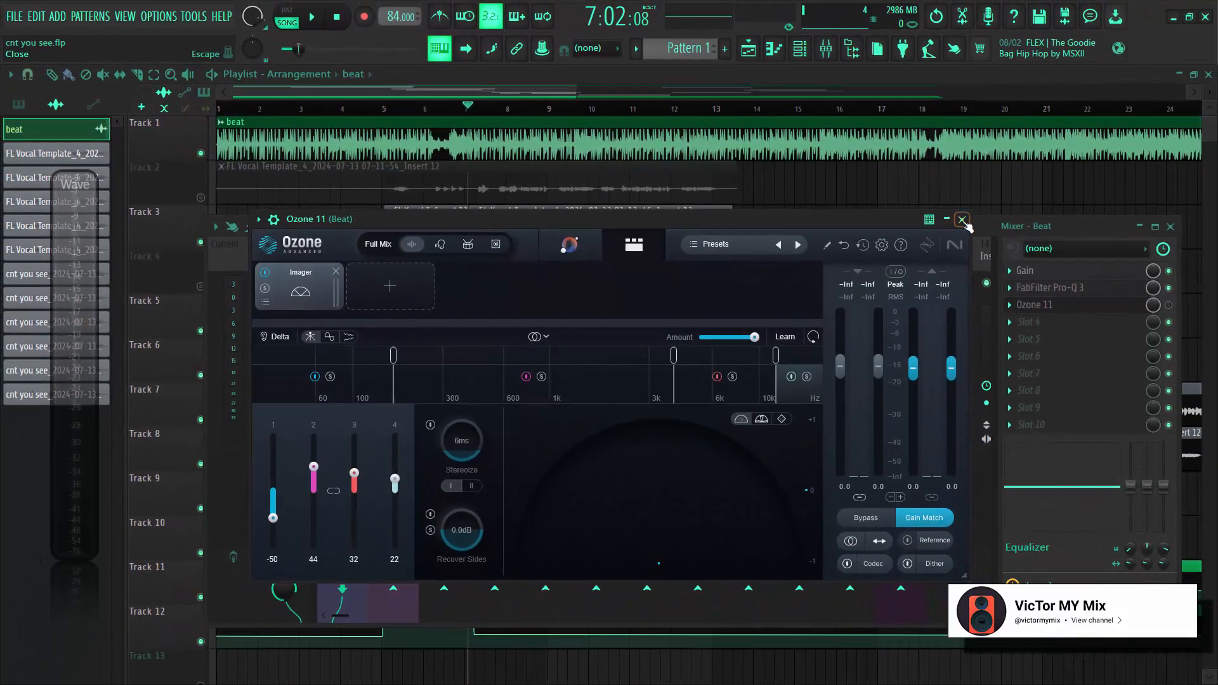
left_click(962, 219)
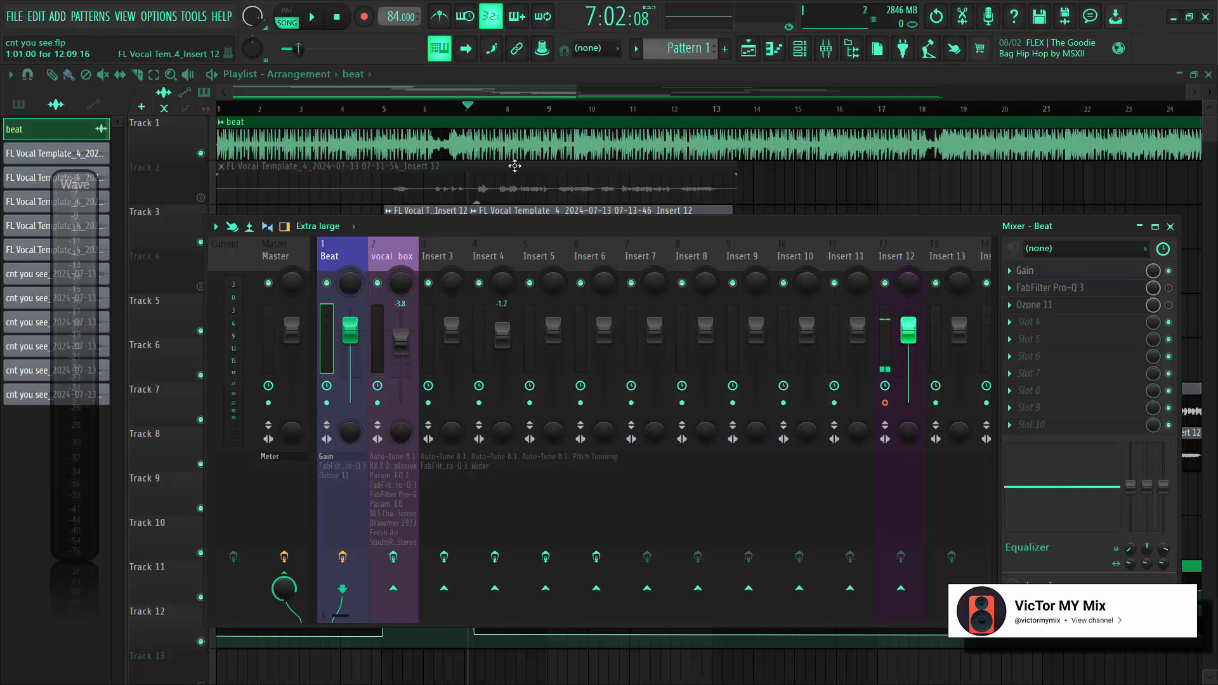
key("F9")
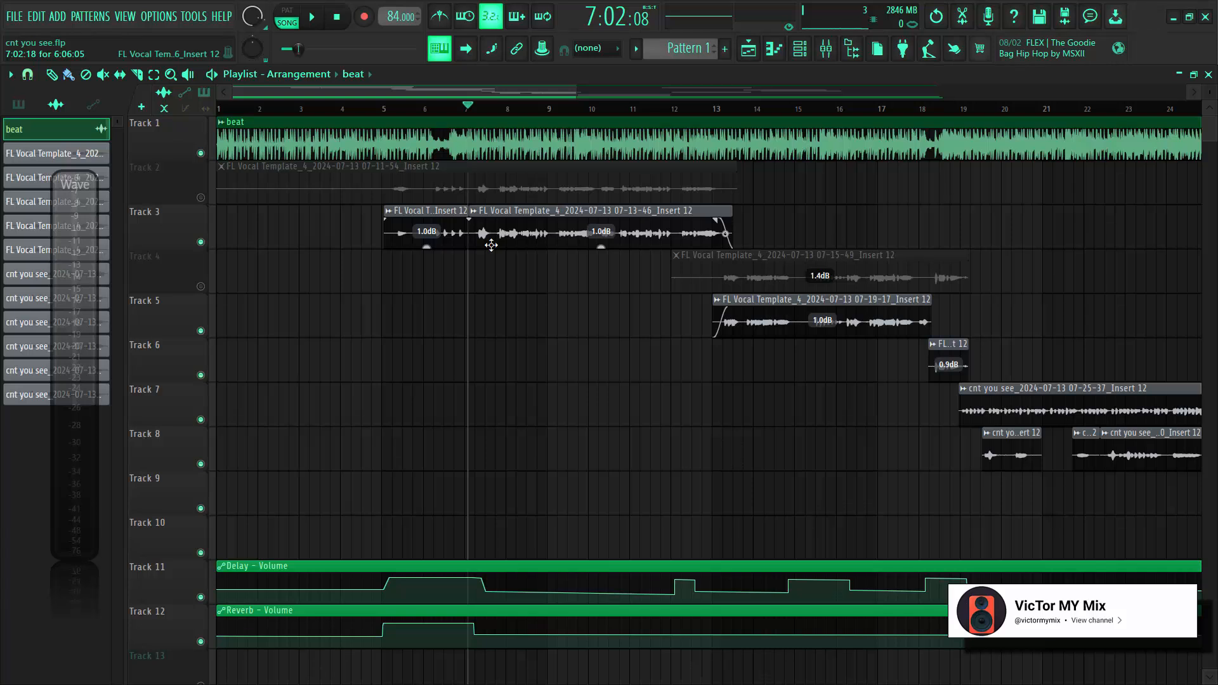
- Mute the beat on playlist Track 1 and play the vocals alone from bar 7
left_click(477, 107)
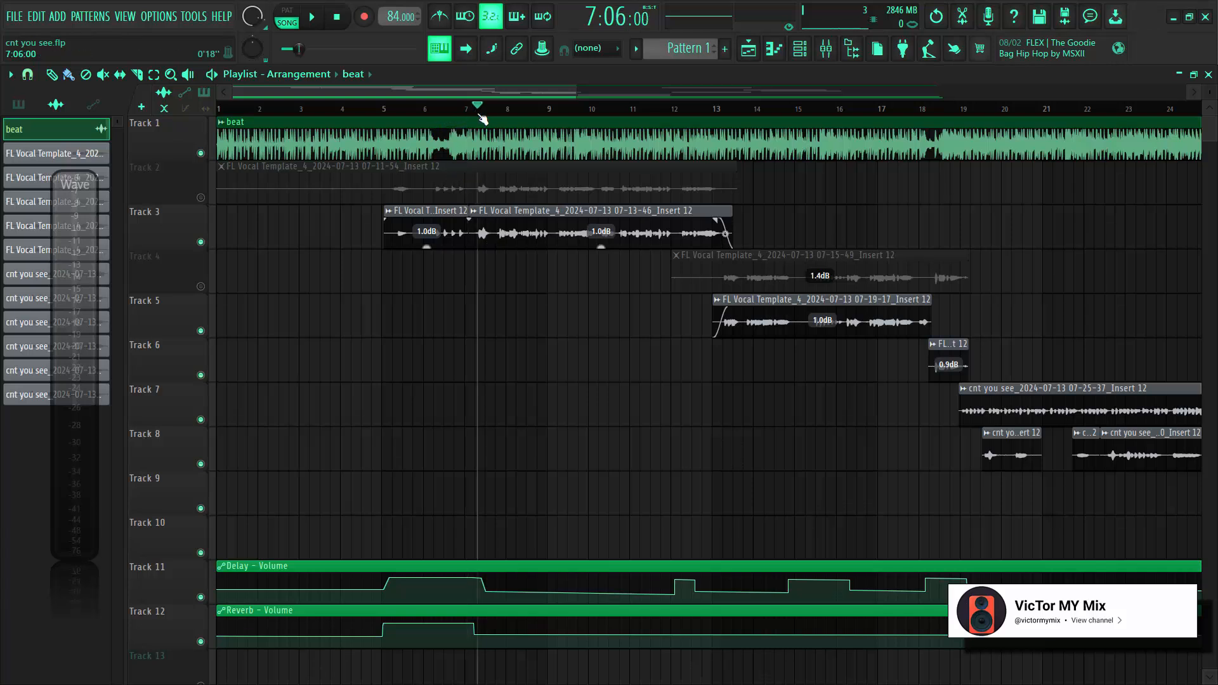
left_click(201, 153)
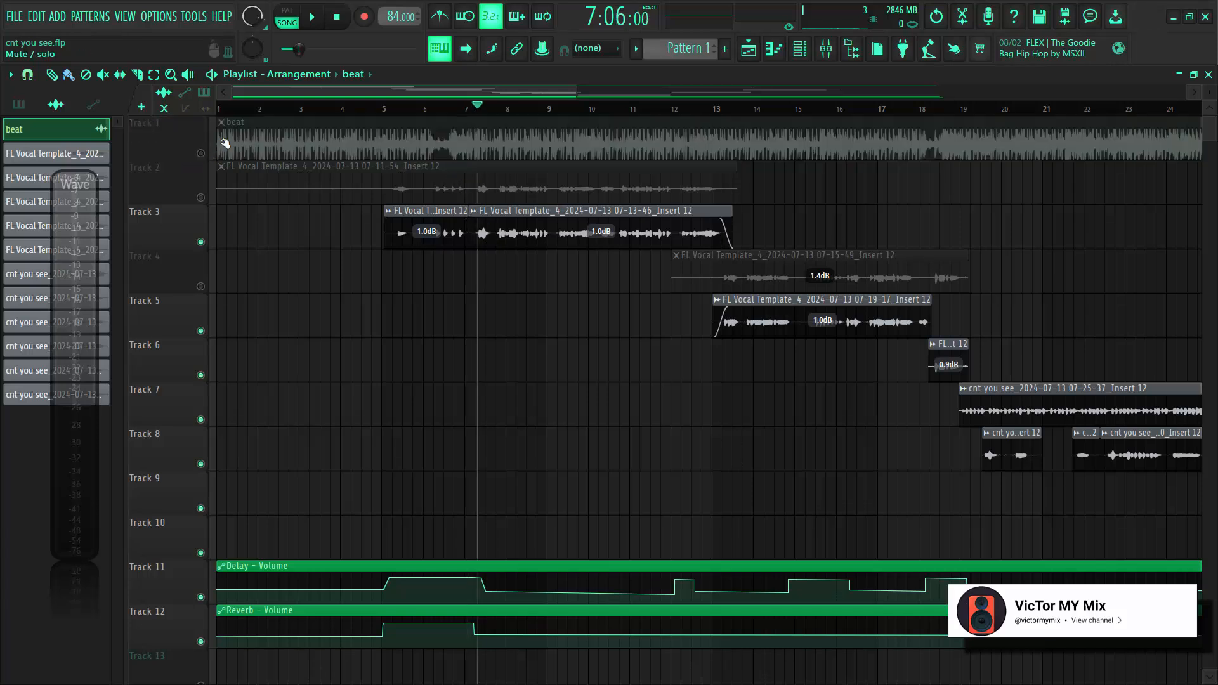
key("space")
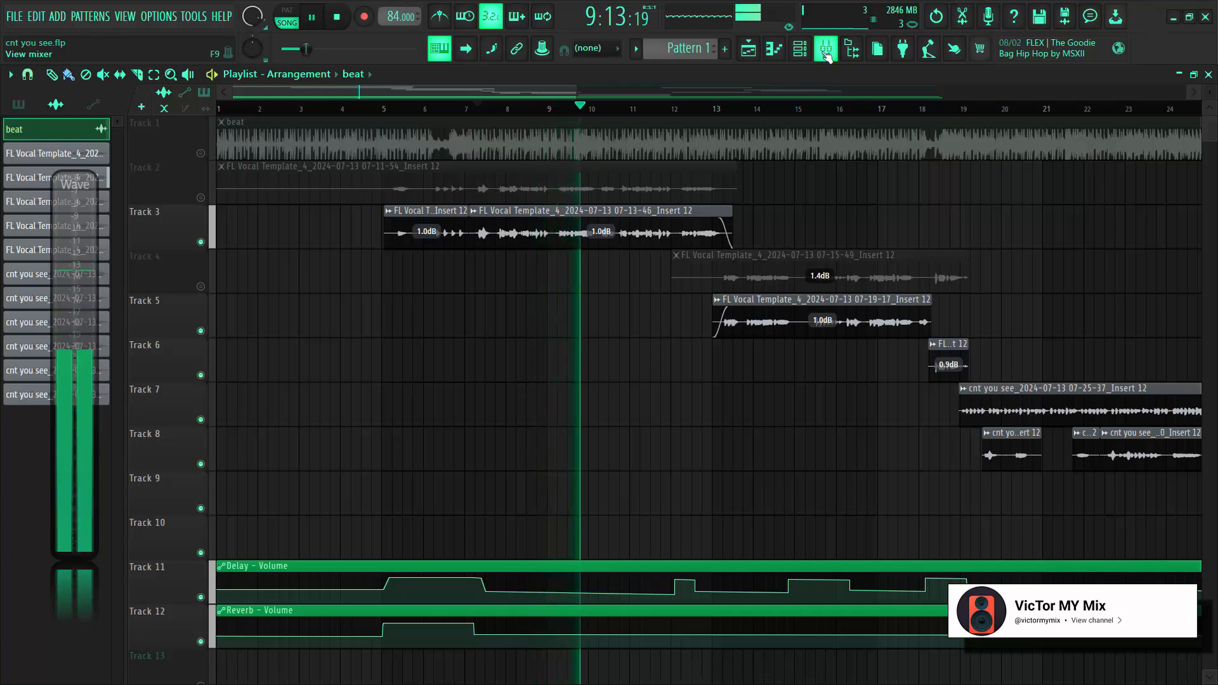
- Unmute the beat on Track 1, mute the Beat track in the mixer instead, and stop playback
left_click(202, 154)
key("F9")
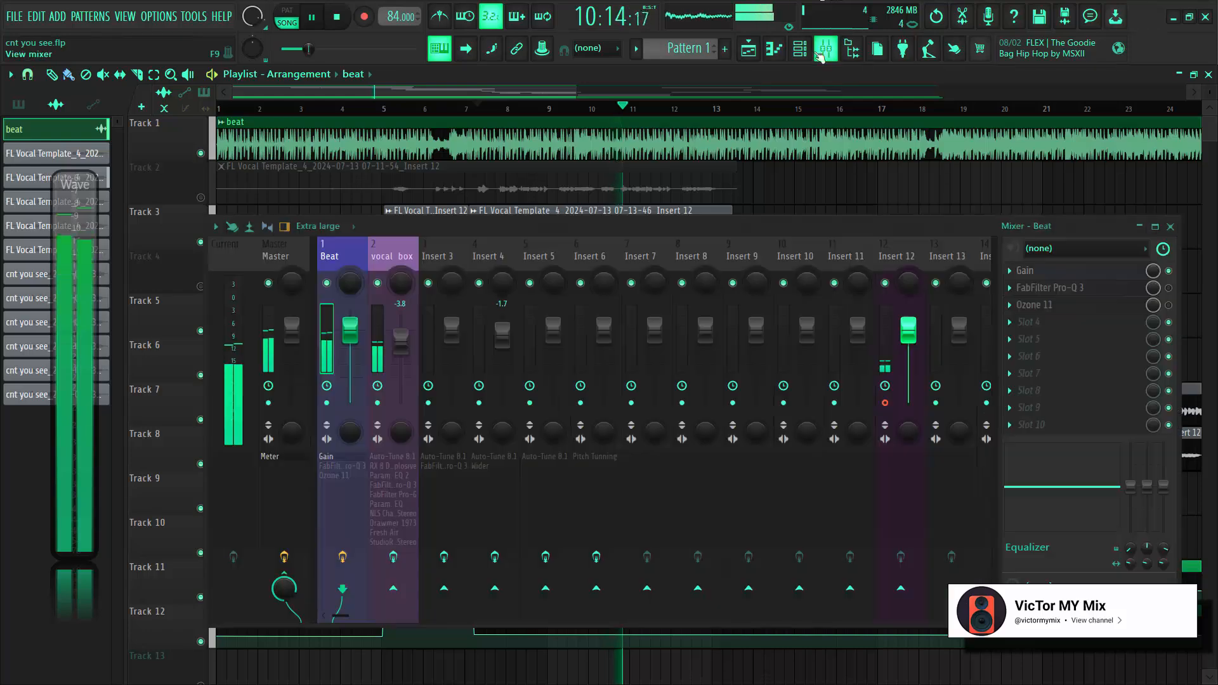
left_click(326, 283)
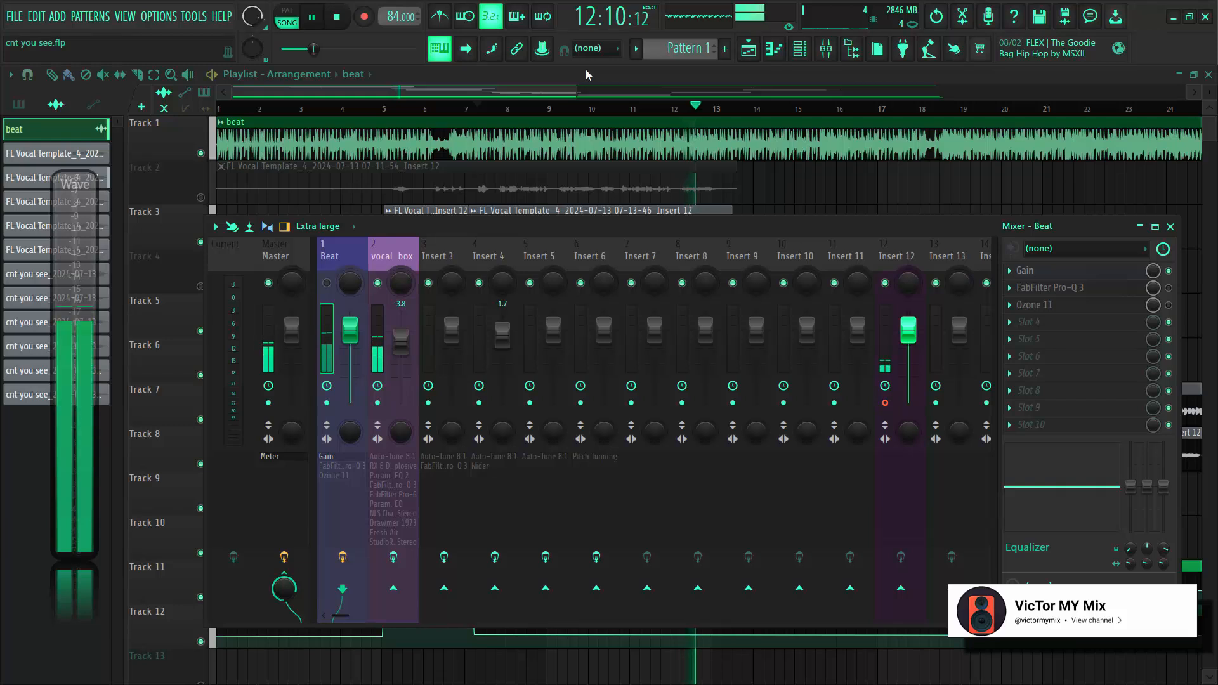
key("space")
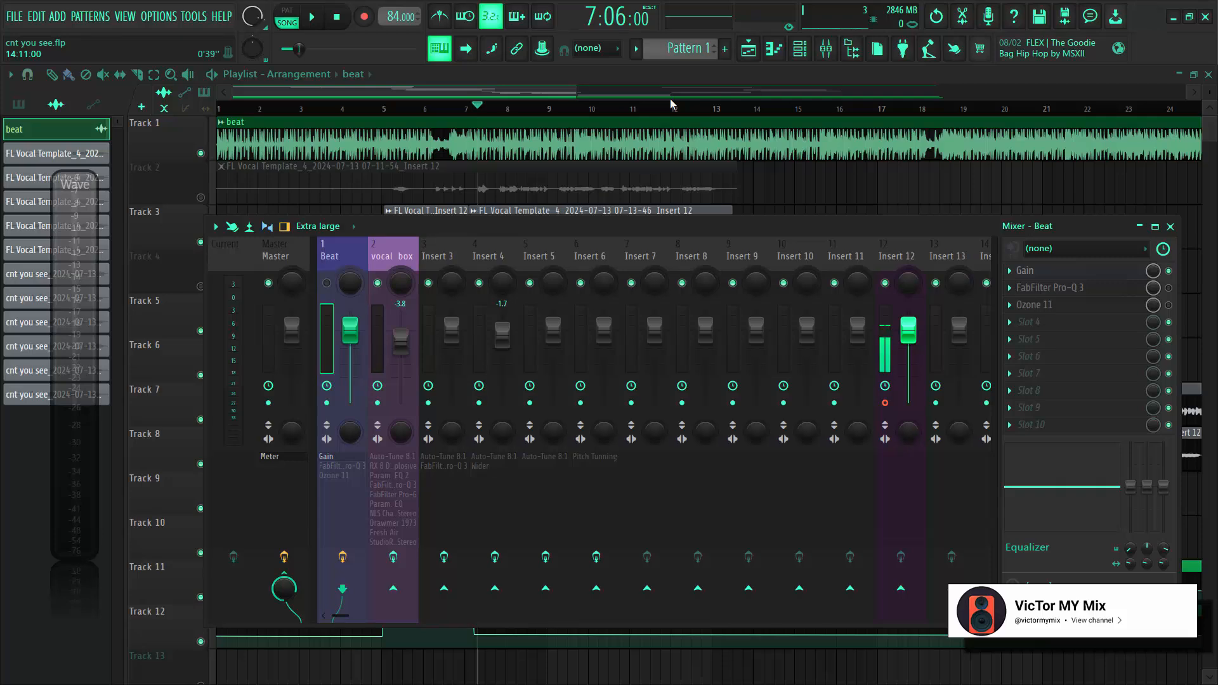
- Play the vocals on Tracks 9 and 10 from the end of bar 24, stop, and return the play position to bar 7
key("F9")
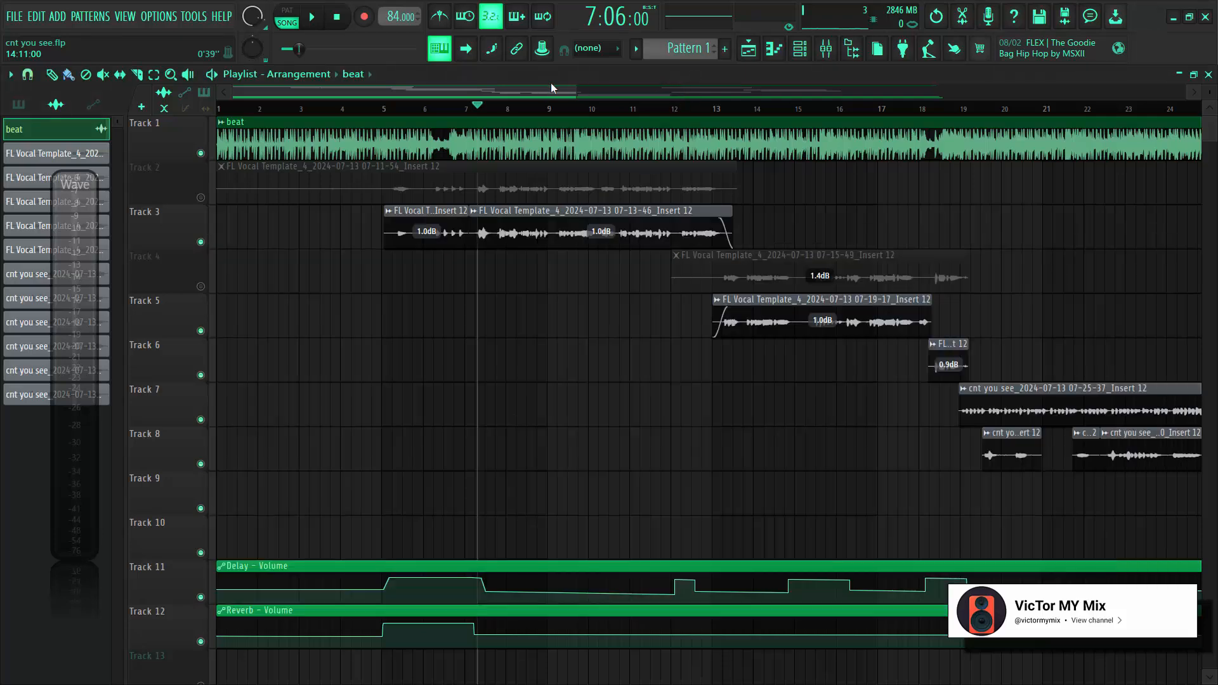
left_click_drag(553, 90, 723, 97)
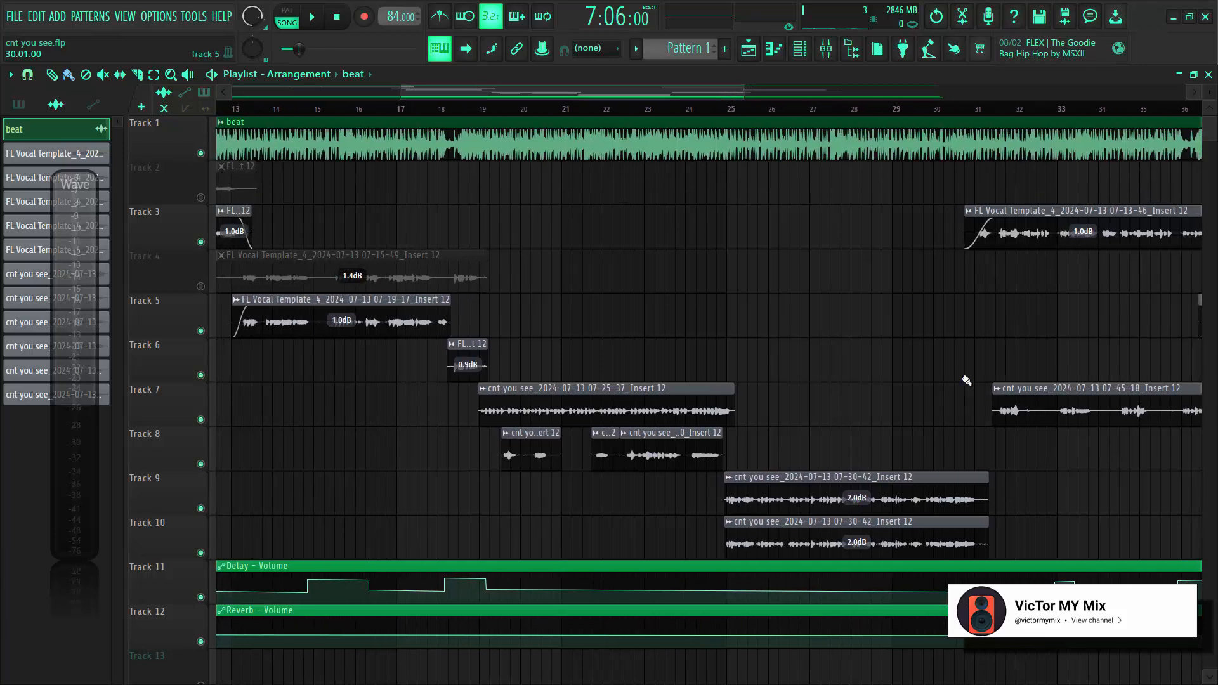
left_click(734, 109)
left_click(724, 109)
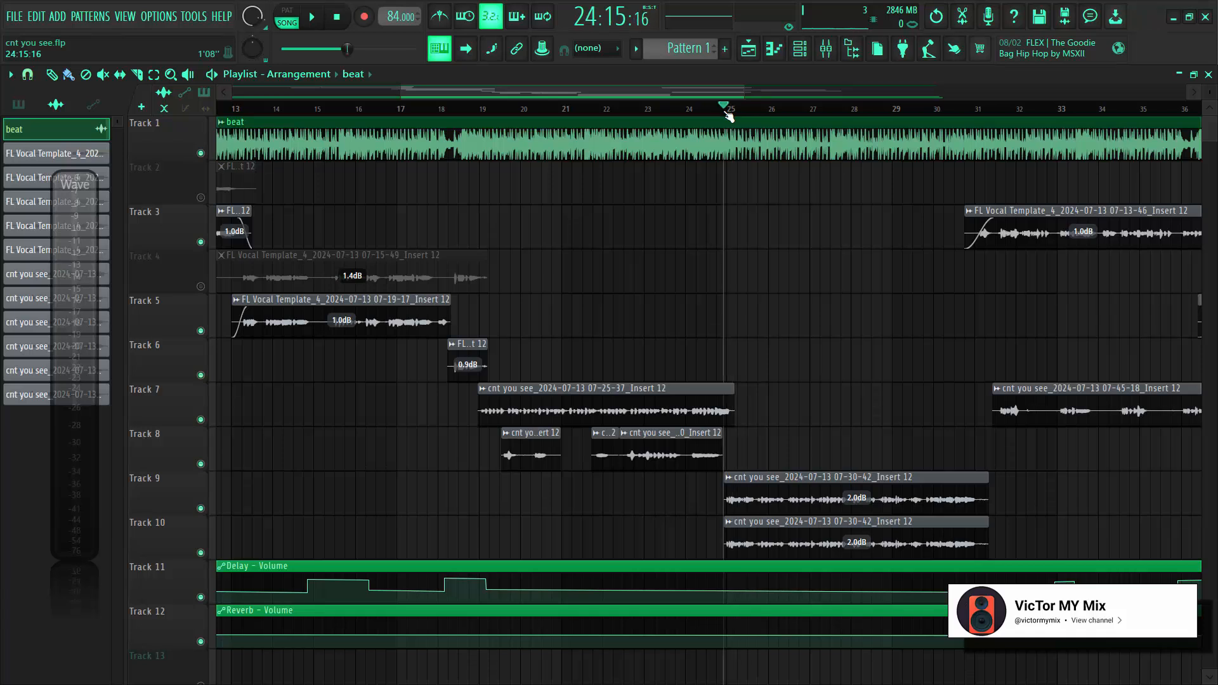
key("space")
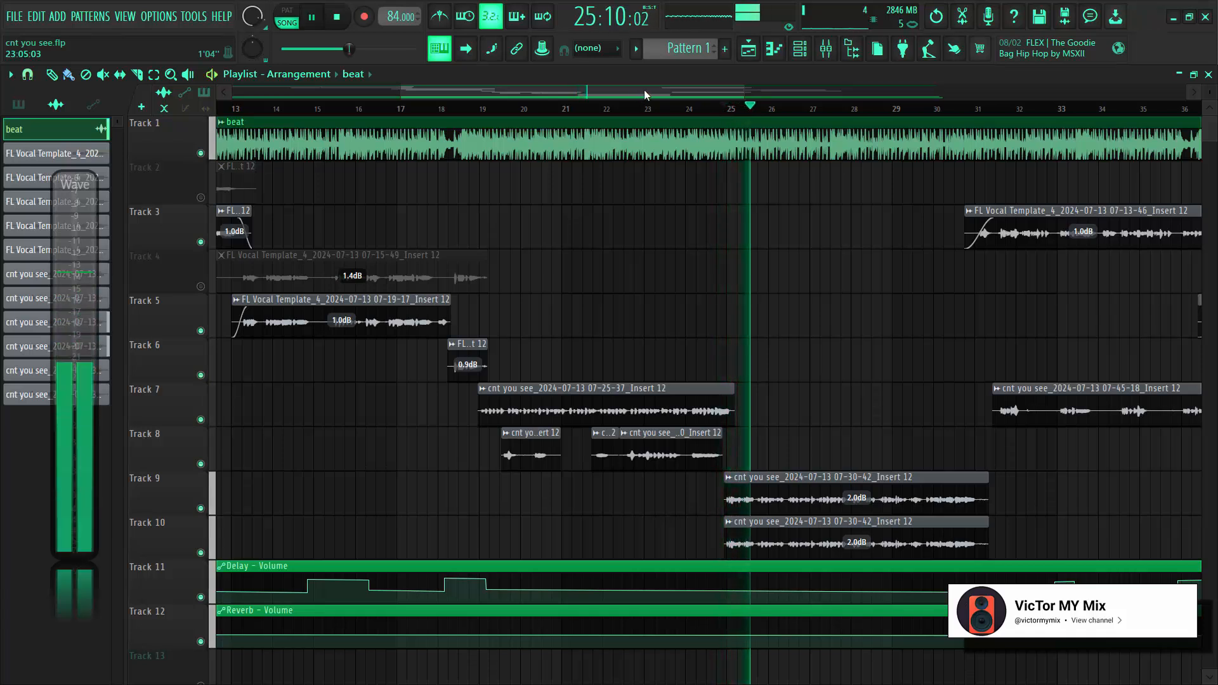
left_click(725, 107)
key("space")
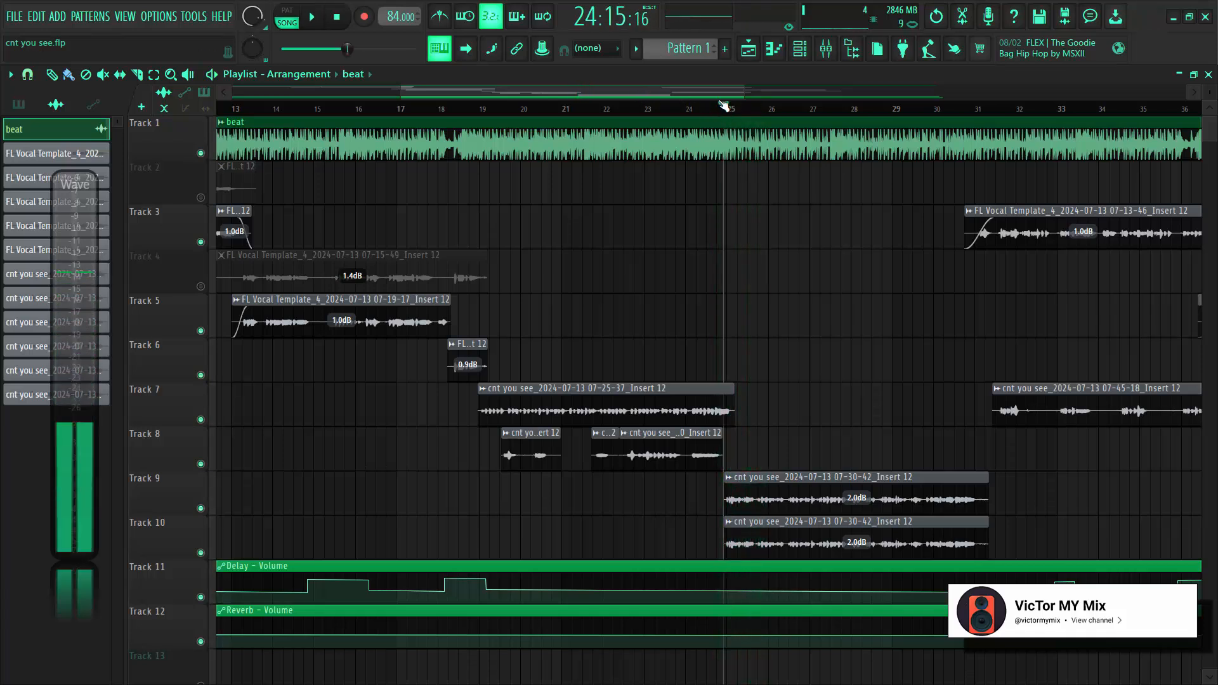
left_click_drag(687, 98, 521, 93)
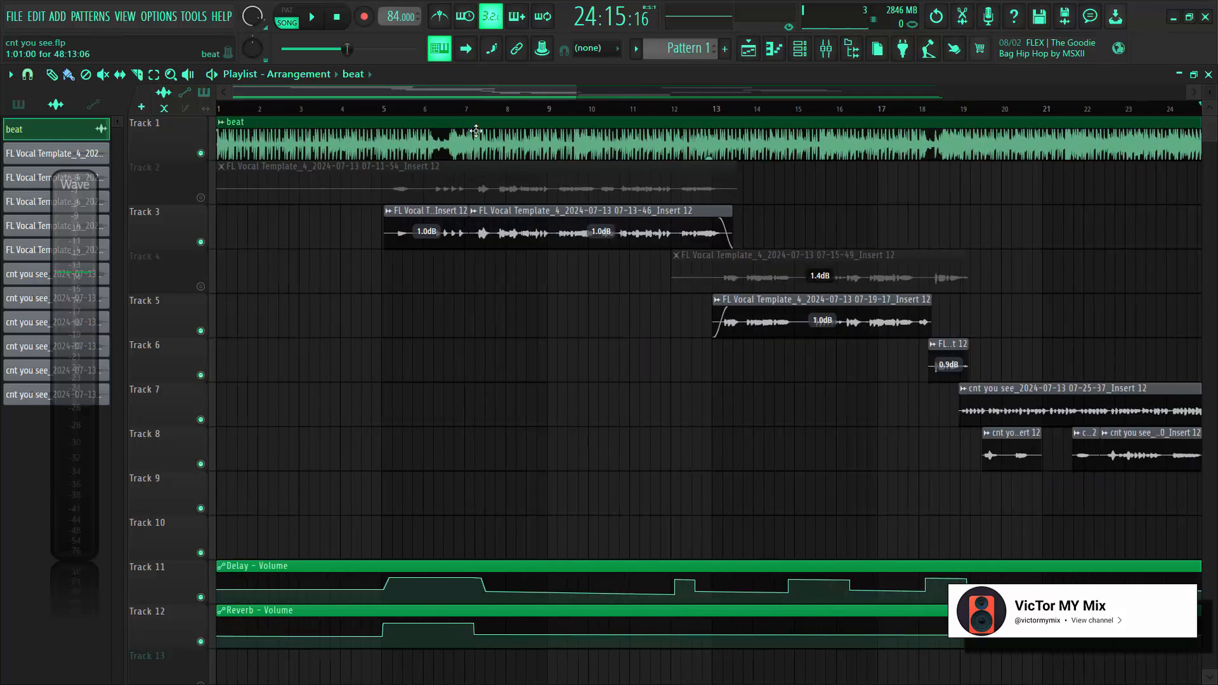
left_click(477, 111)
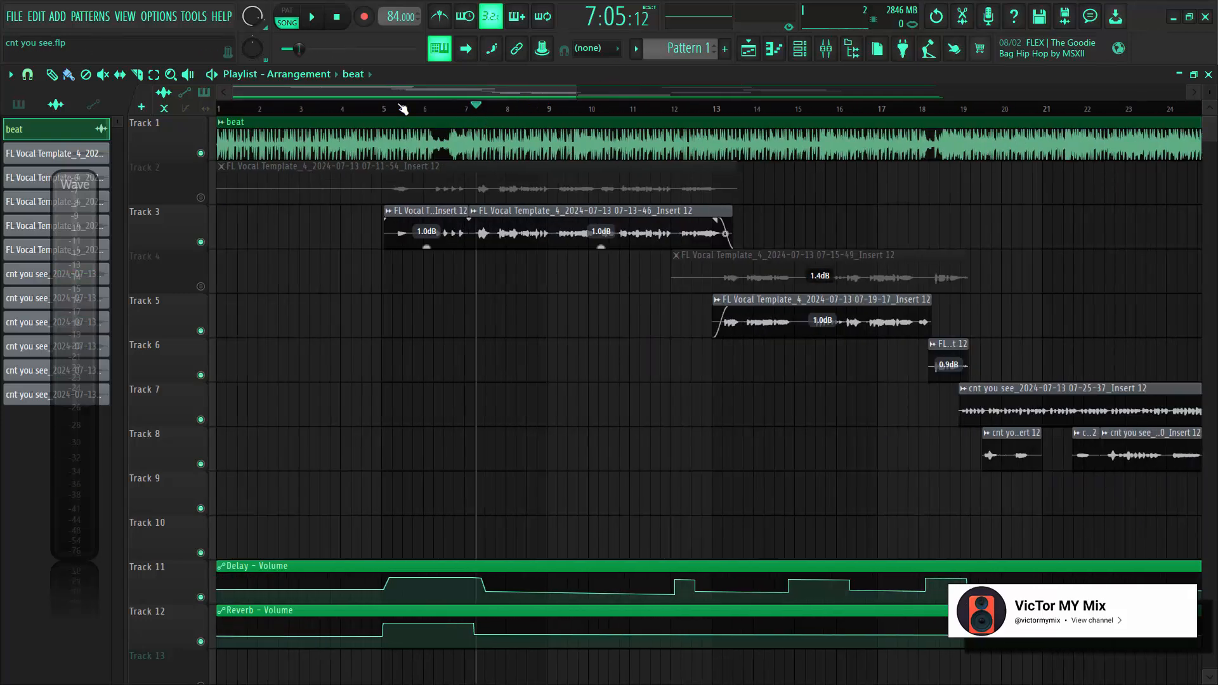
left_click(470, 109)
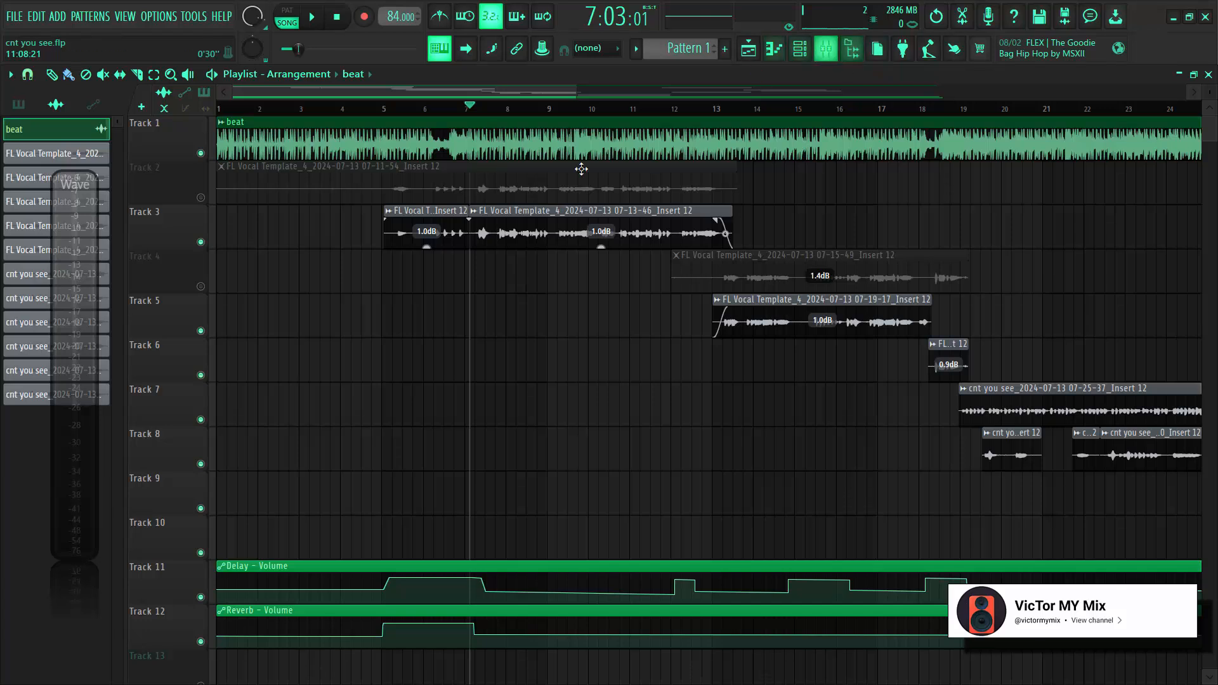
- Open the channel settings of the vocal clip on Track 3, and view its target mixer track with that track's name options
double_click(554, 217)
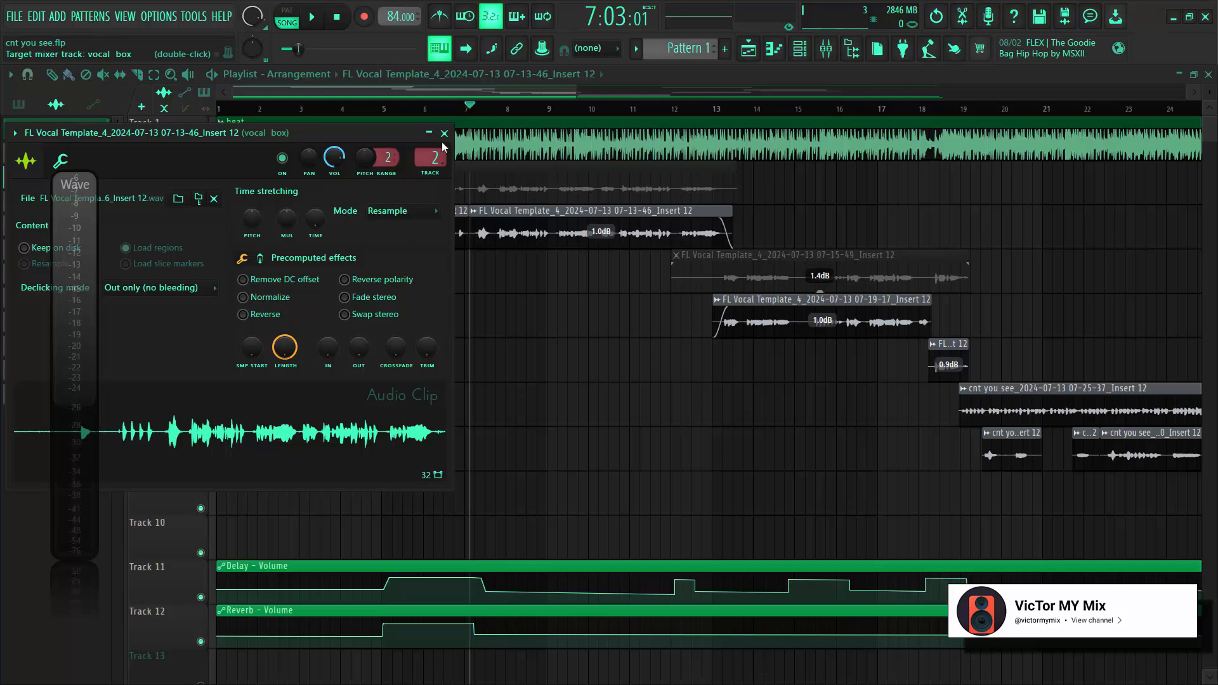
double_click(434, 158)
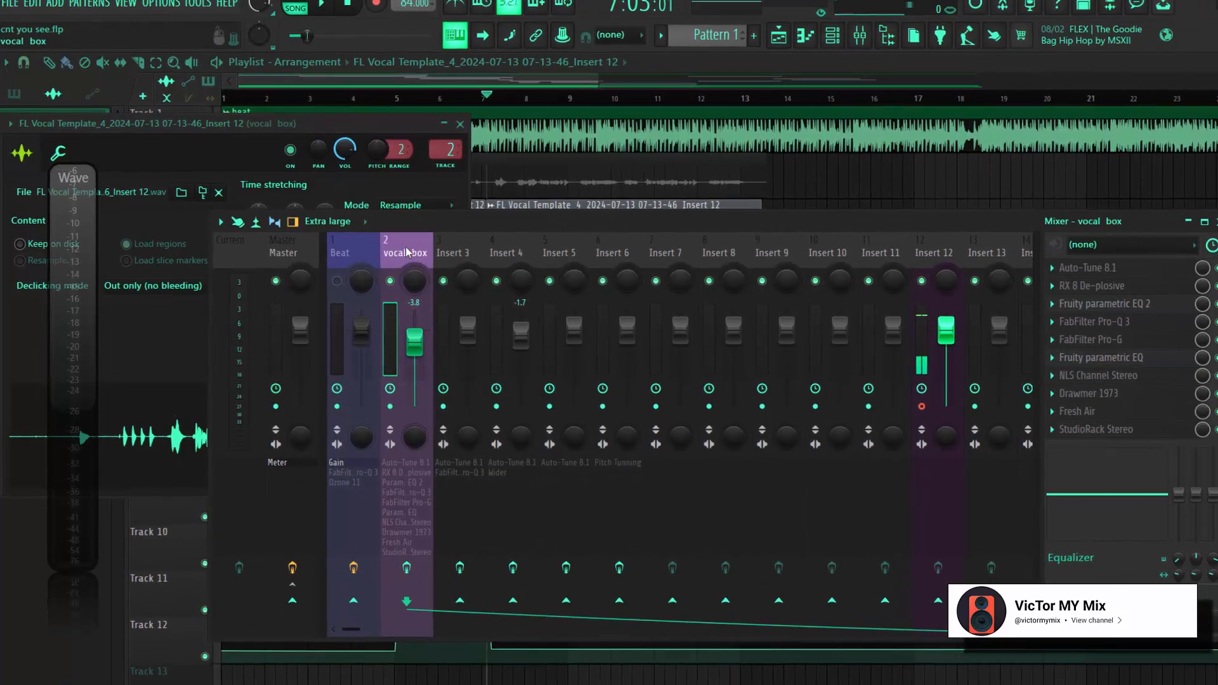
right_click(405, 253)
left_click(438, 263)
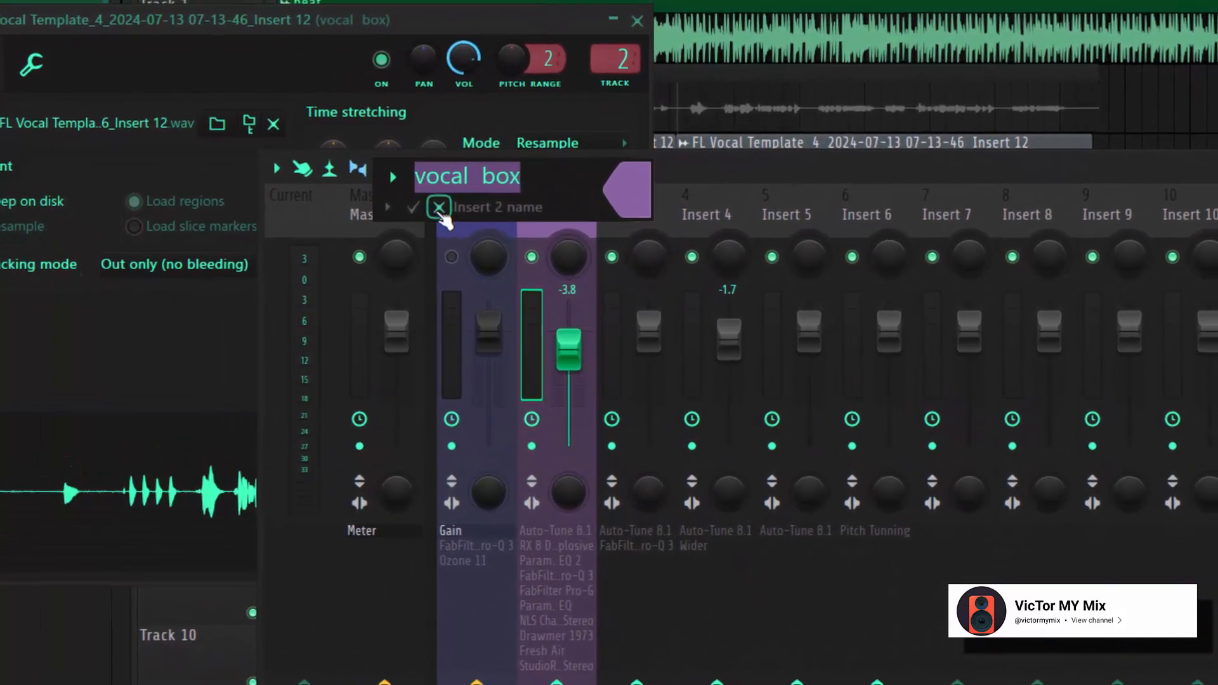
left_click(434, 209)
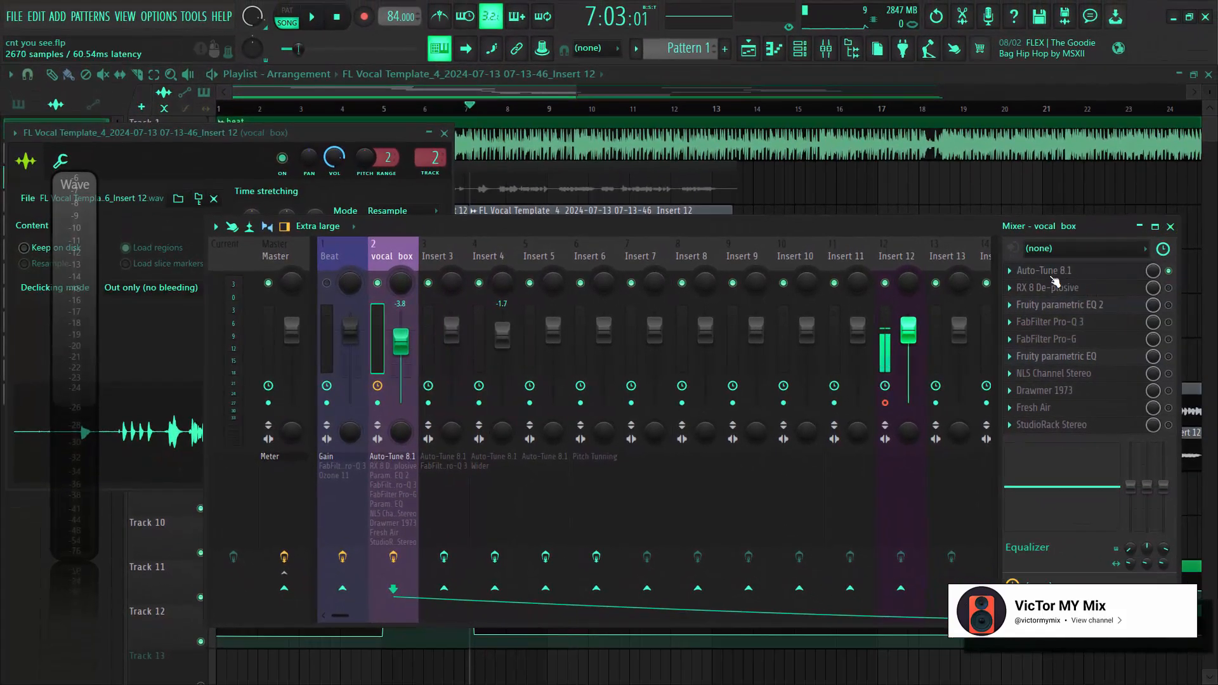
- Enable and open Auto-Tune 8.1 on the vocal box track, and select Low Male as its input type
left_click(1051, 277)
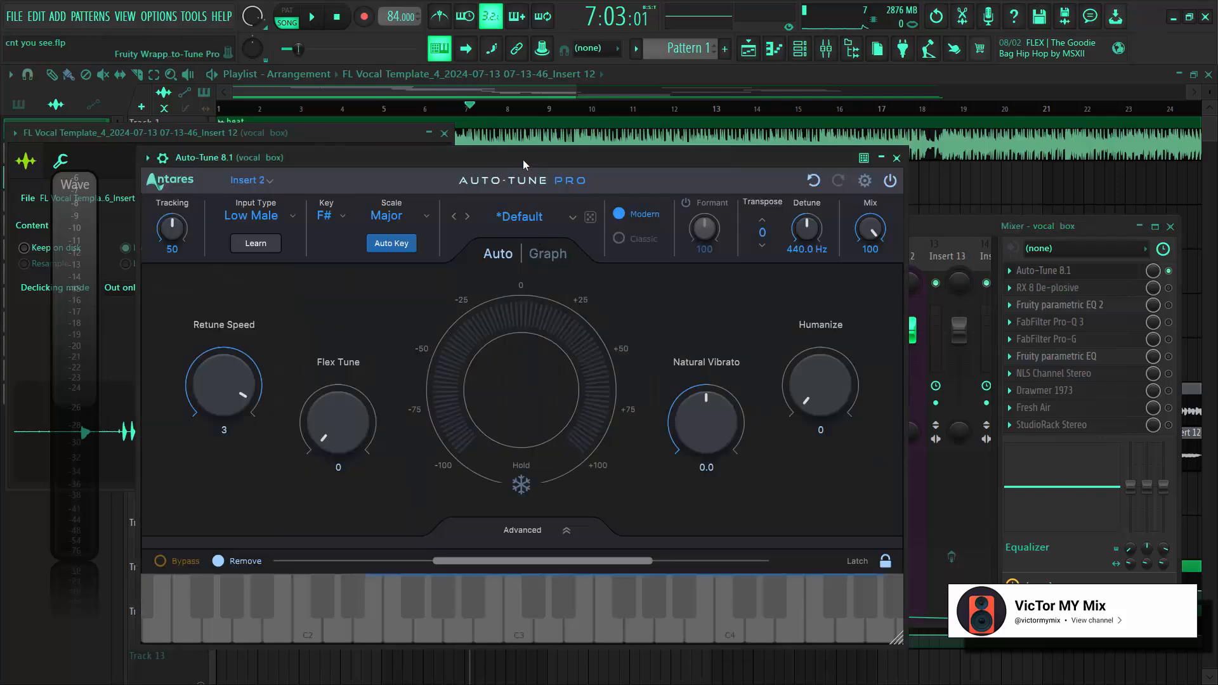
left_click_drag(523, 159, 572, 139)
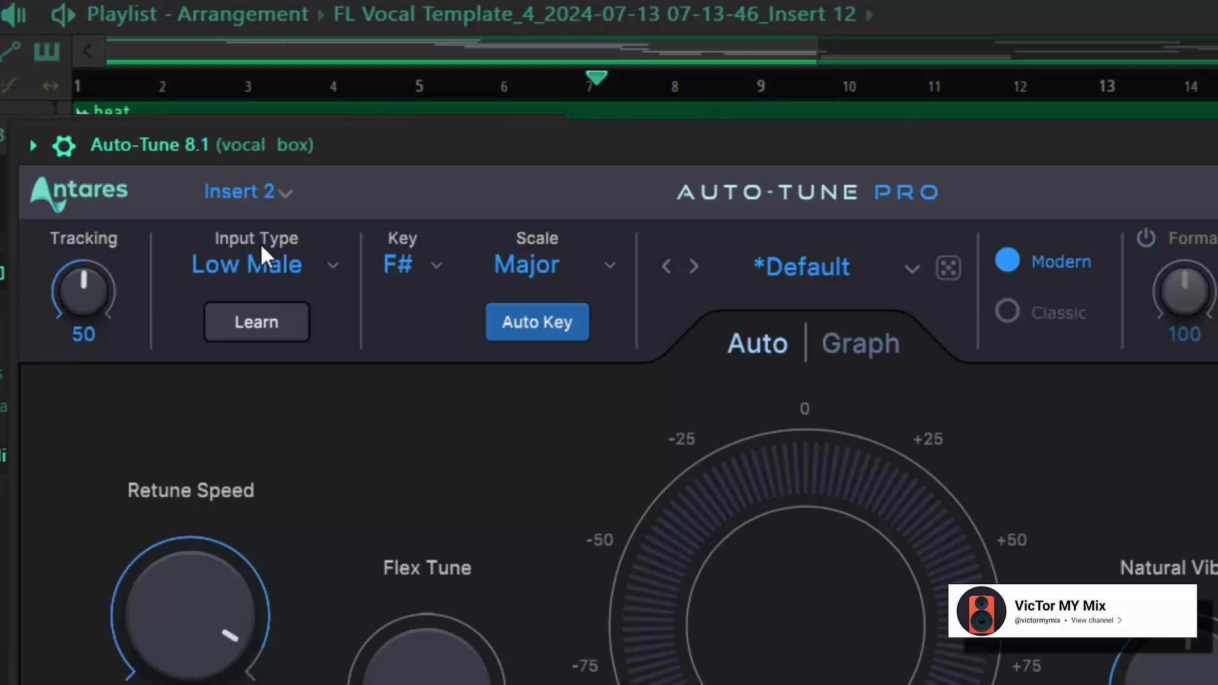
left_click(284, 264)
left_click(281, 418)
mouse_move(299, 278)
left_click(321, 269)
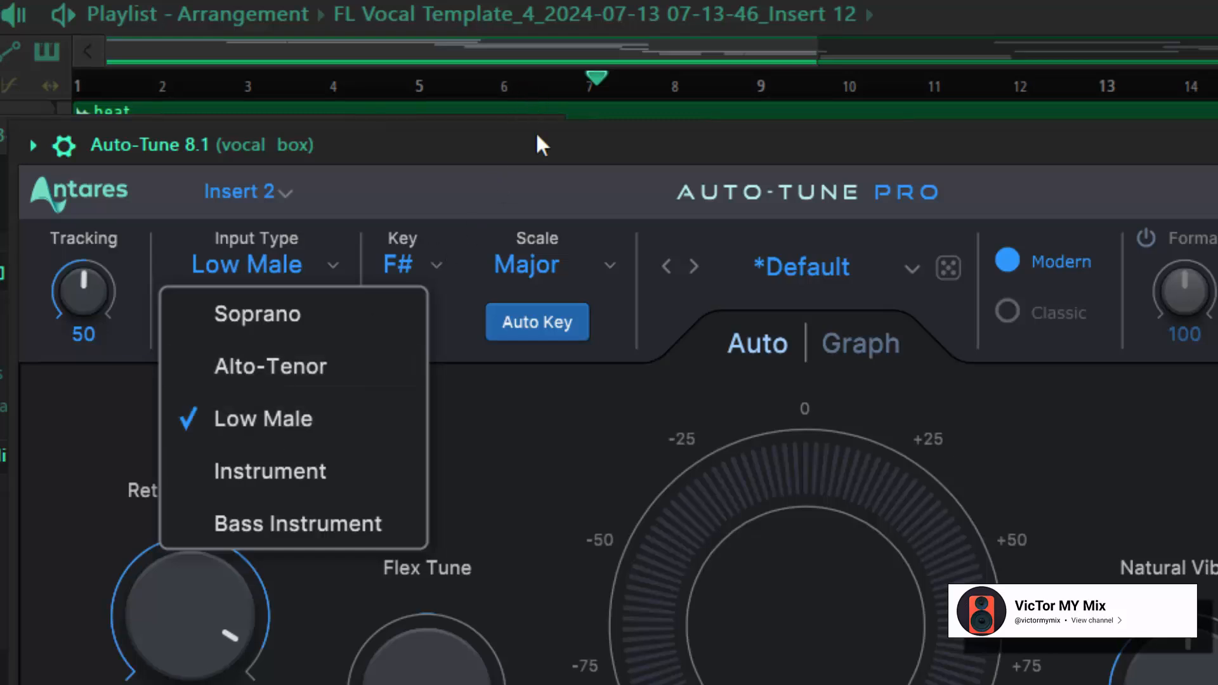
left_click(533, 162)
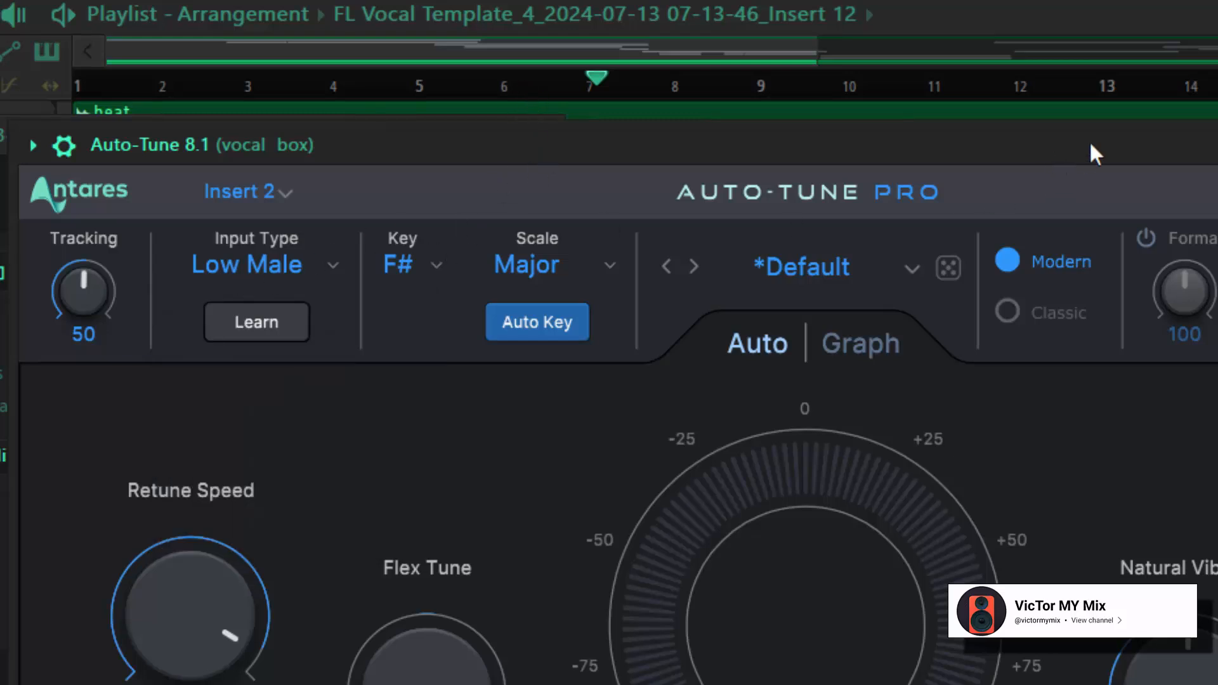
left_click_drag(1096, 154, 1196, 124)
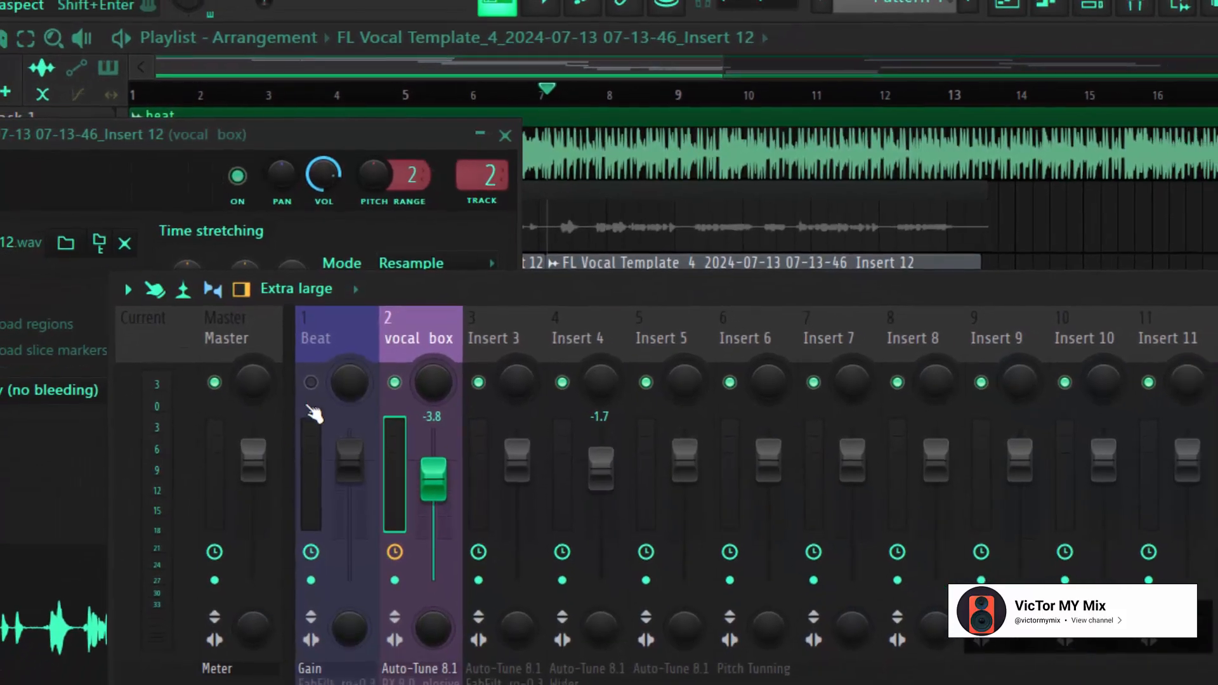
- Select the Beat mixer track and add the Auto-Key plug-in to its fourth effect slot
left_click(322, 349)
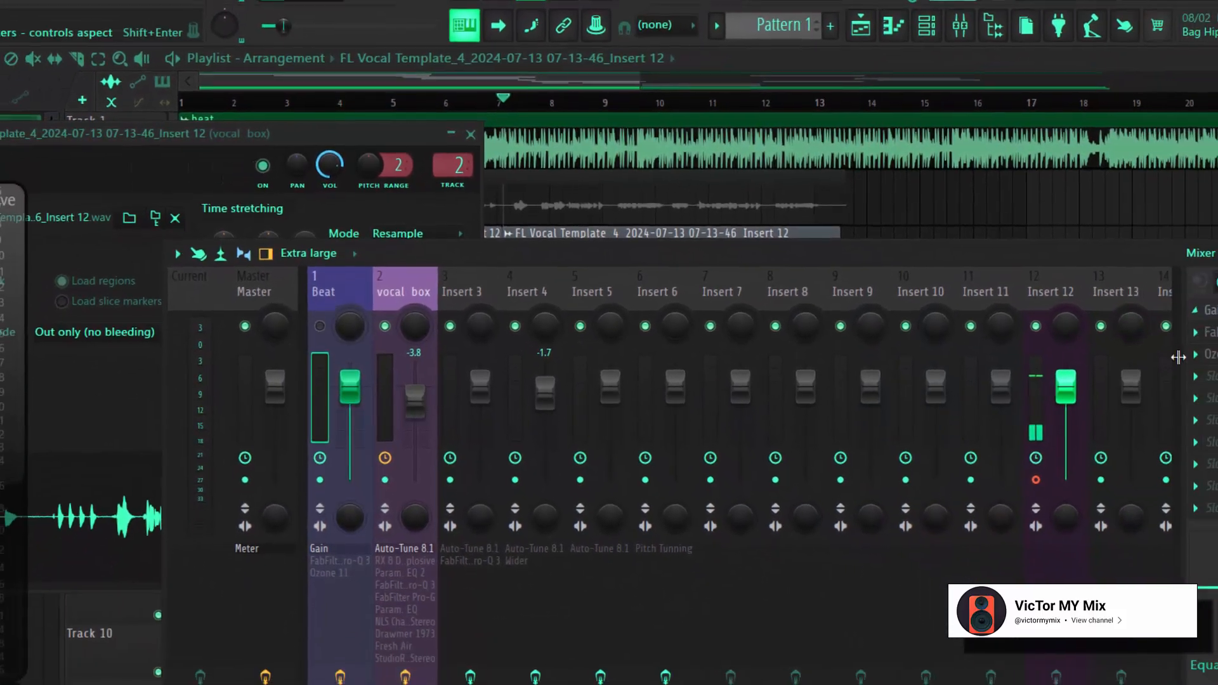
left_click(1134, 359)
mouse_move(1102, 357)
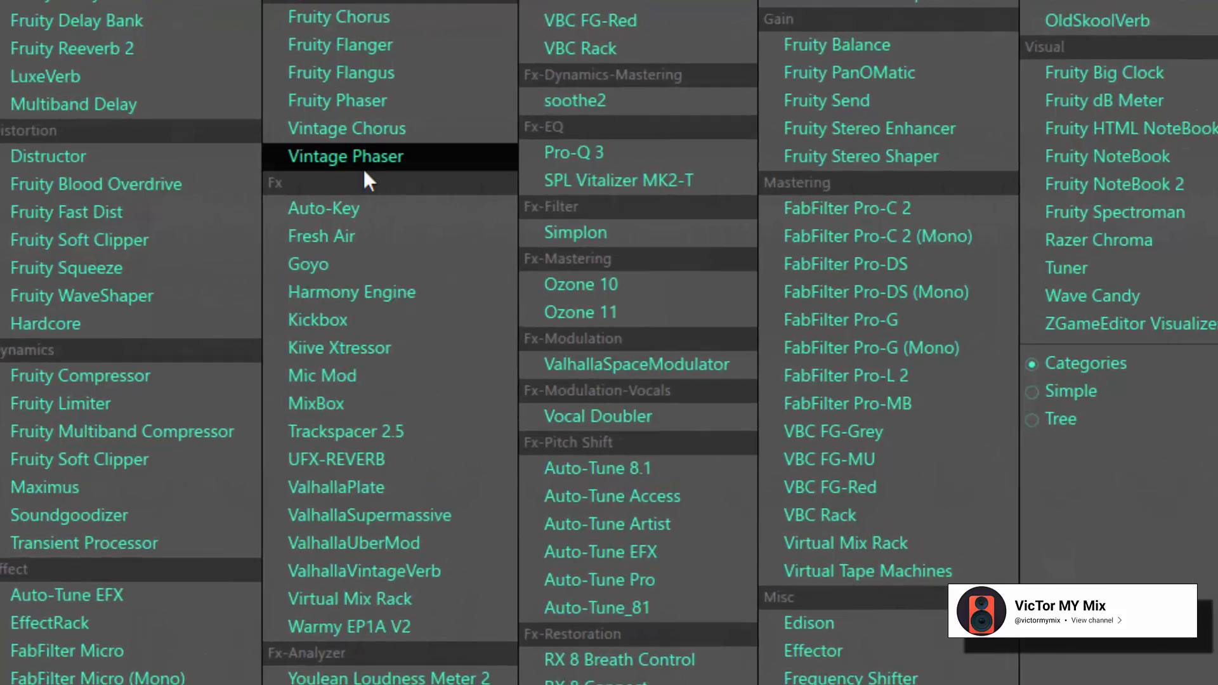
left_click(360, 219)
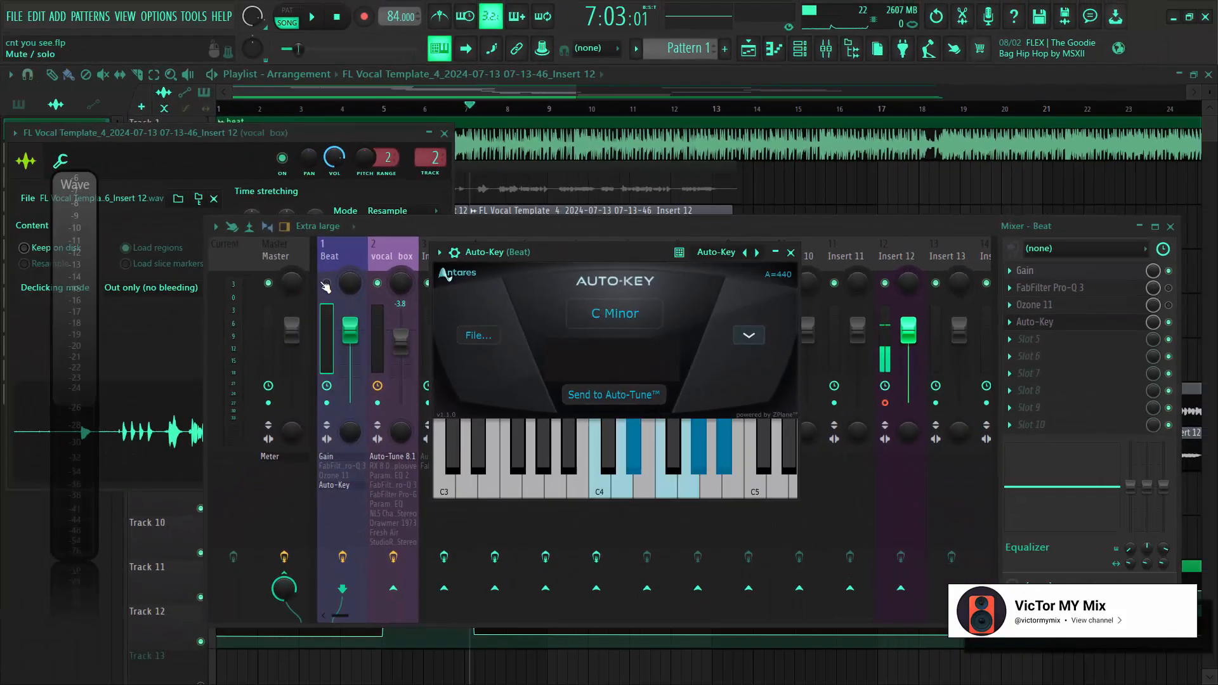
- Unmute the Beat track and play the song with Auto-Key open to detect the beat's key
left_click(325, 283)
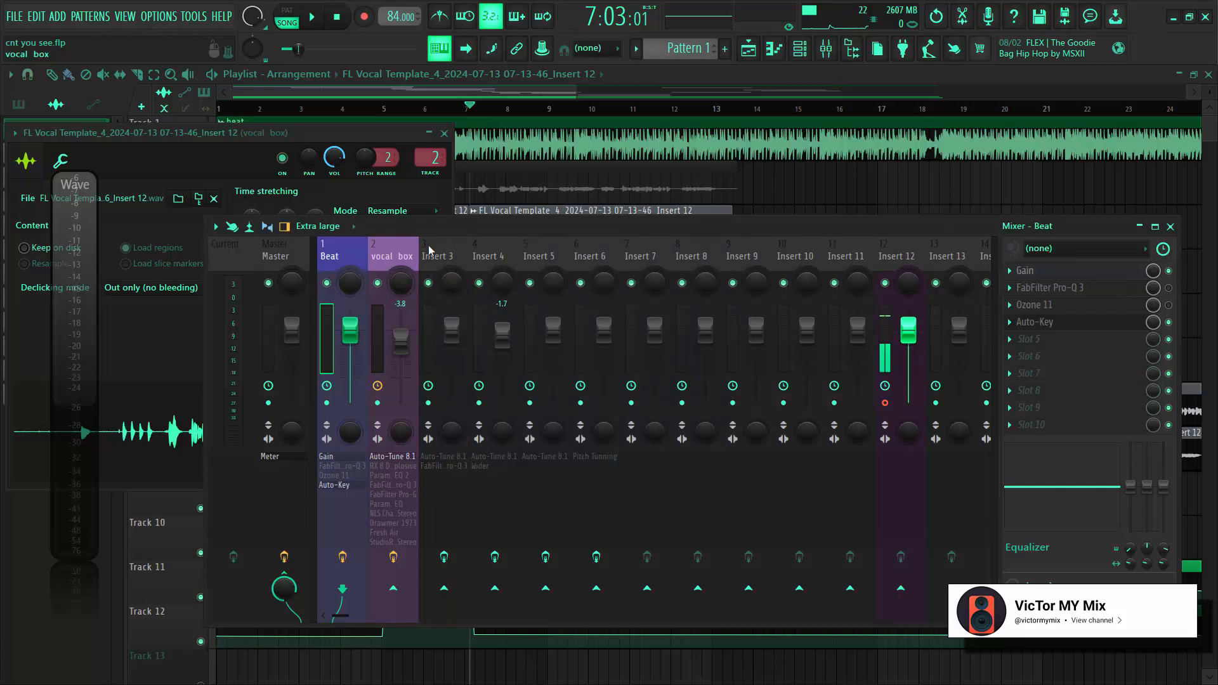
left_click(1054, 325)
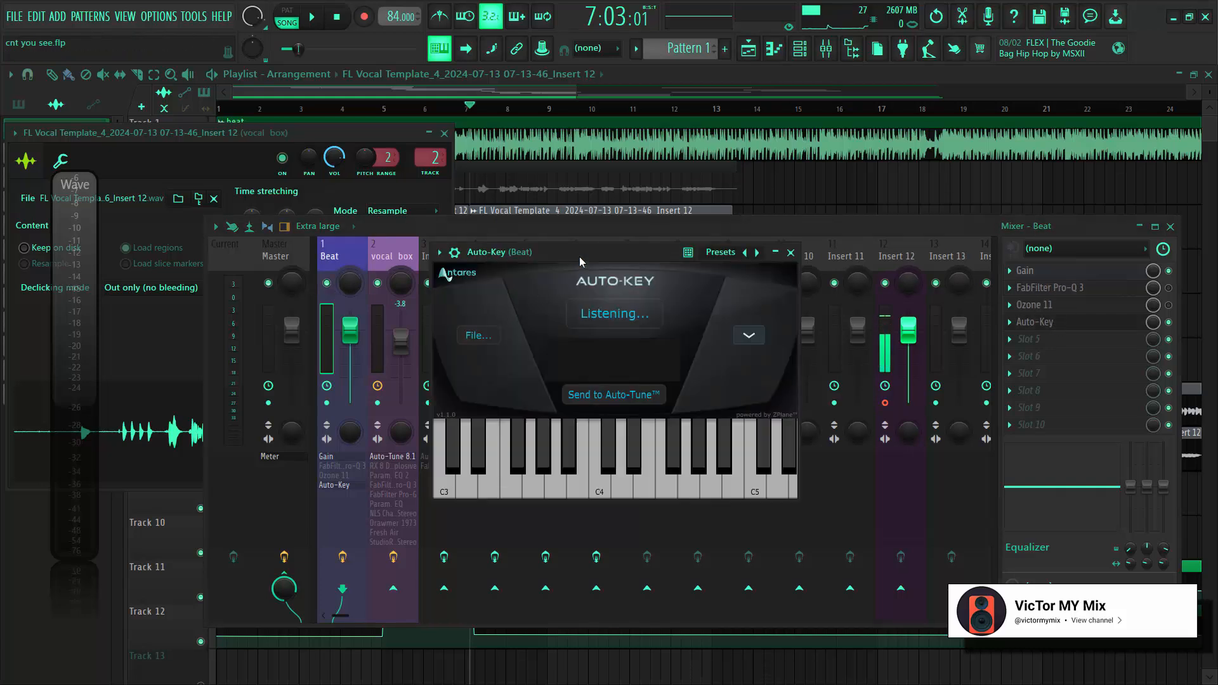
left_click_drag(580, 256, 508, 251)
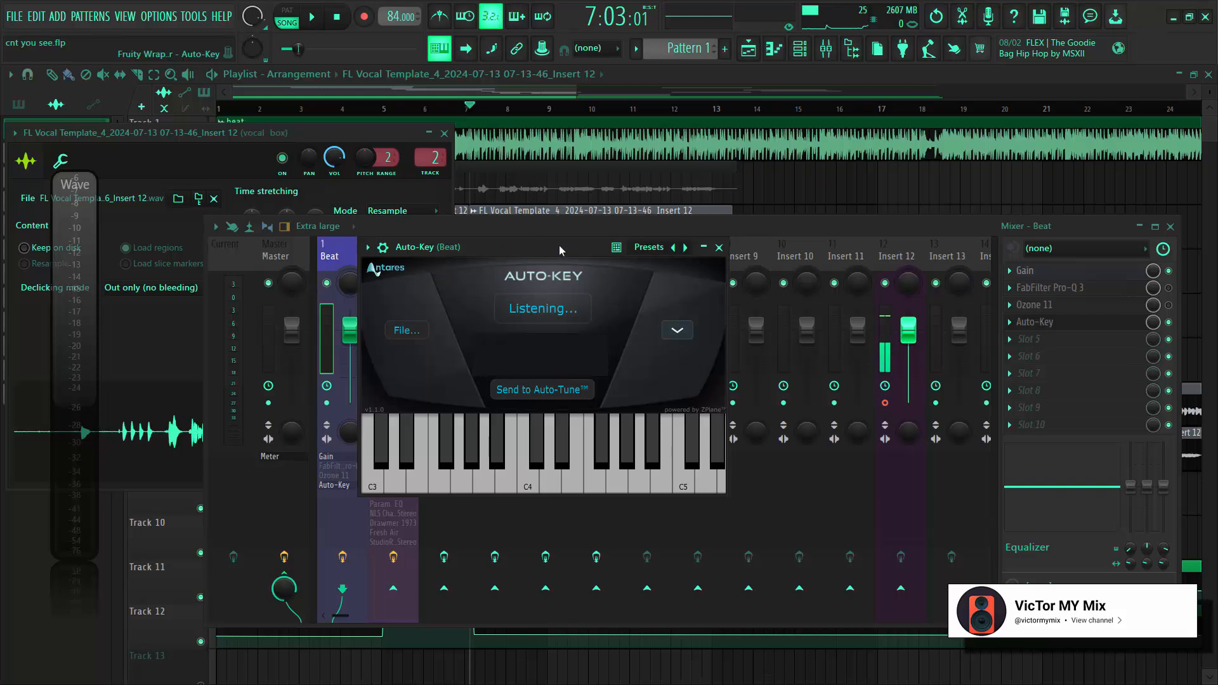
key("space")
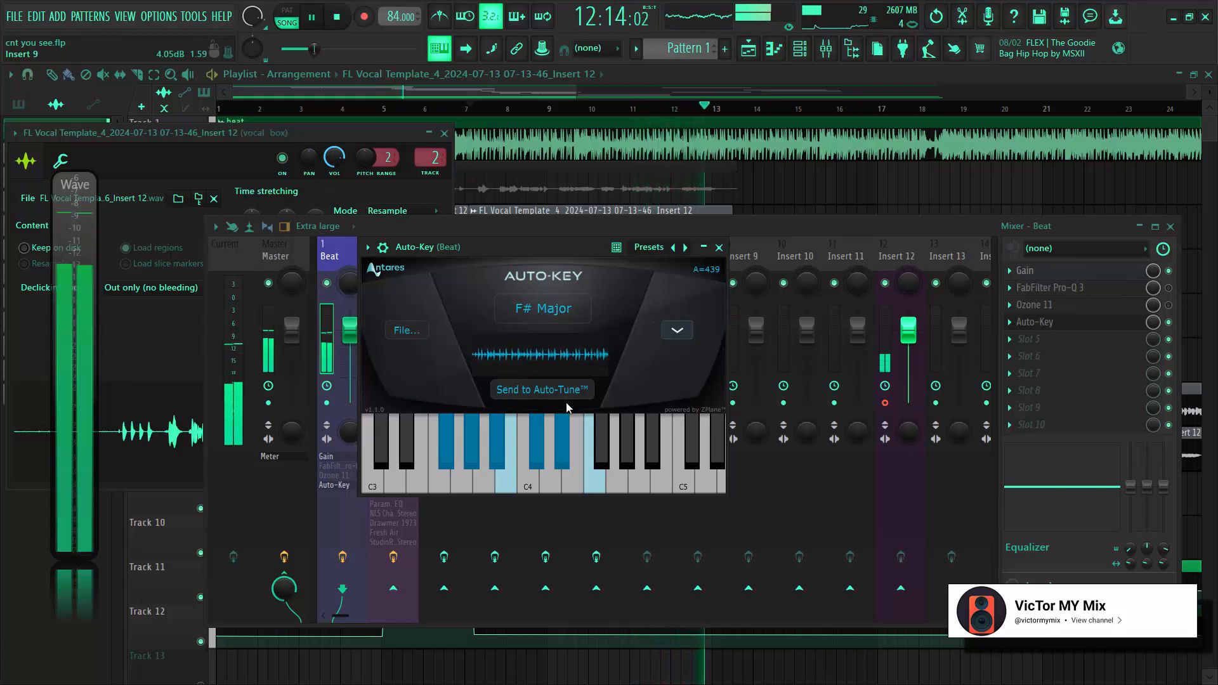
- Stop playback, close Auto-Key, and check the key and scale in Auto-Tune 8.1 on the vocal box track
key("space")
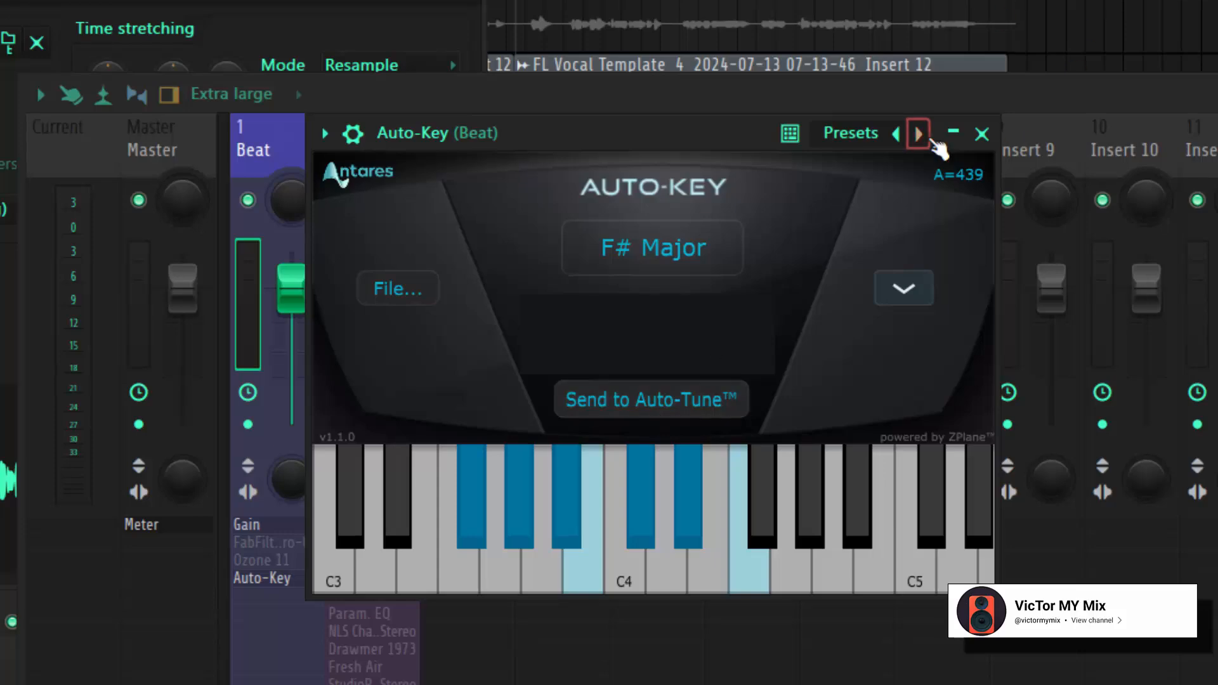
left_click(983, 134)
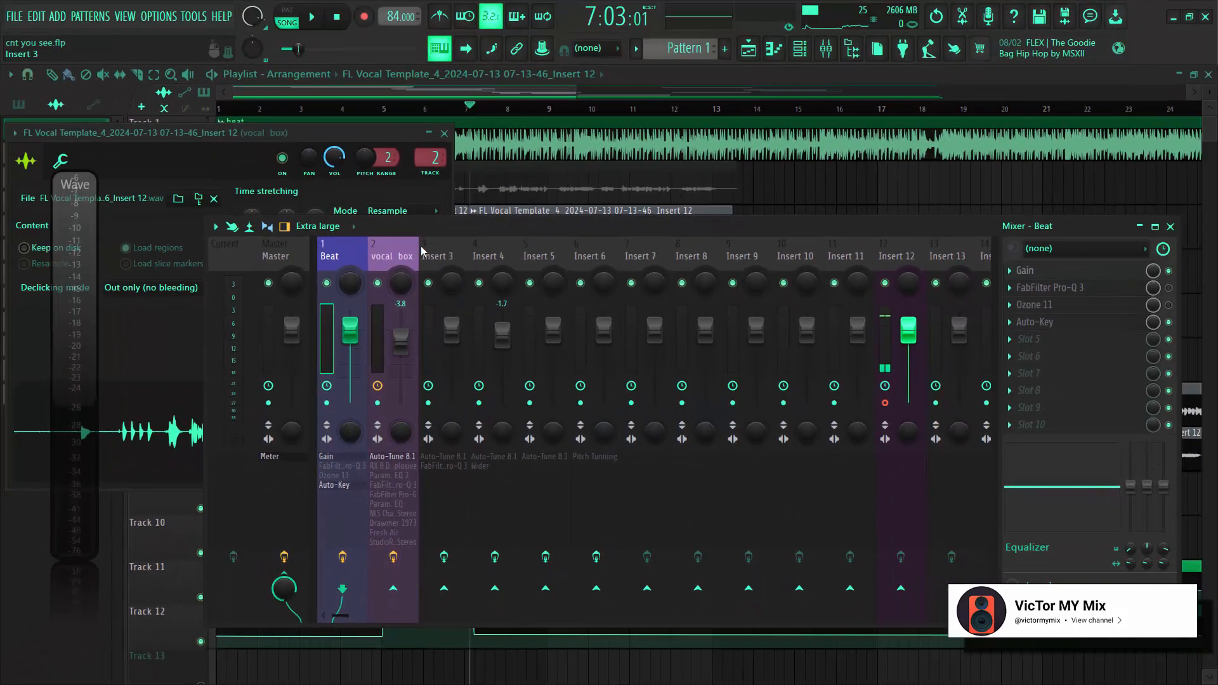
left_click(399, 257)
left_click(1104, 277)
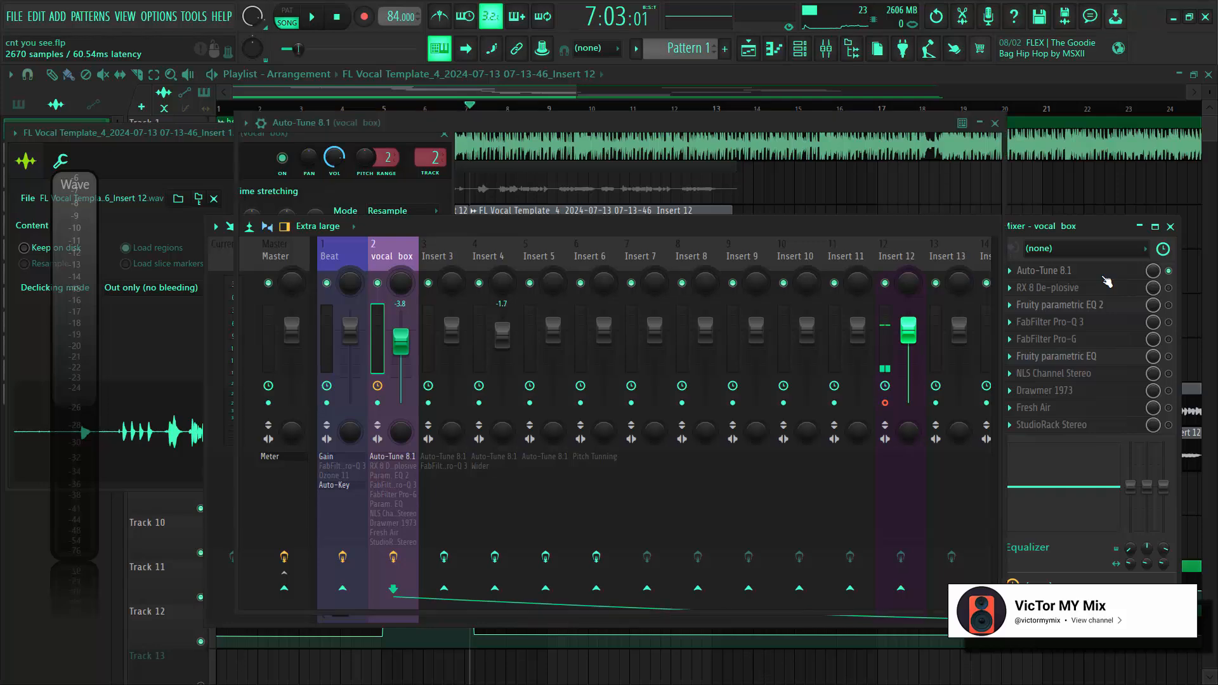
left_click_drag(488, 129, 532, 125)
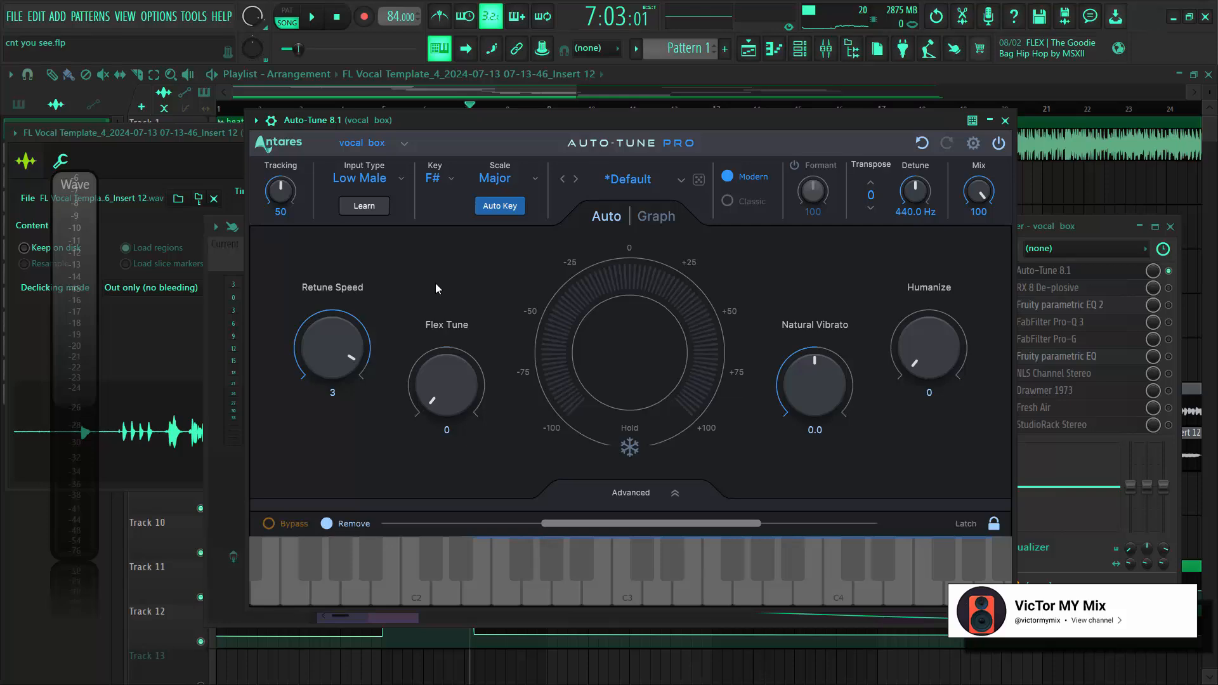
left_click(1005, 121)
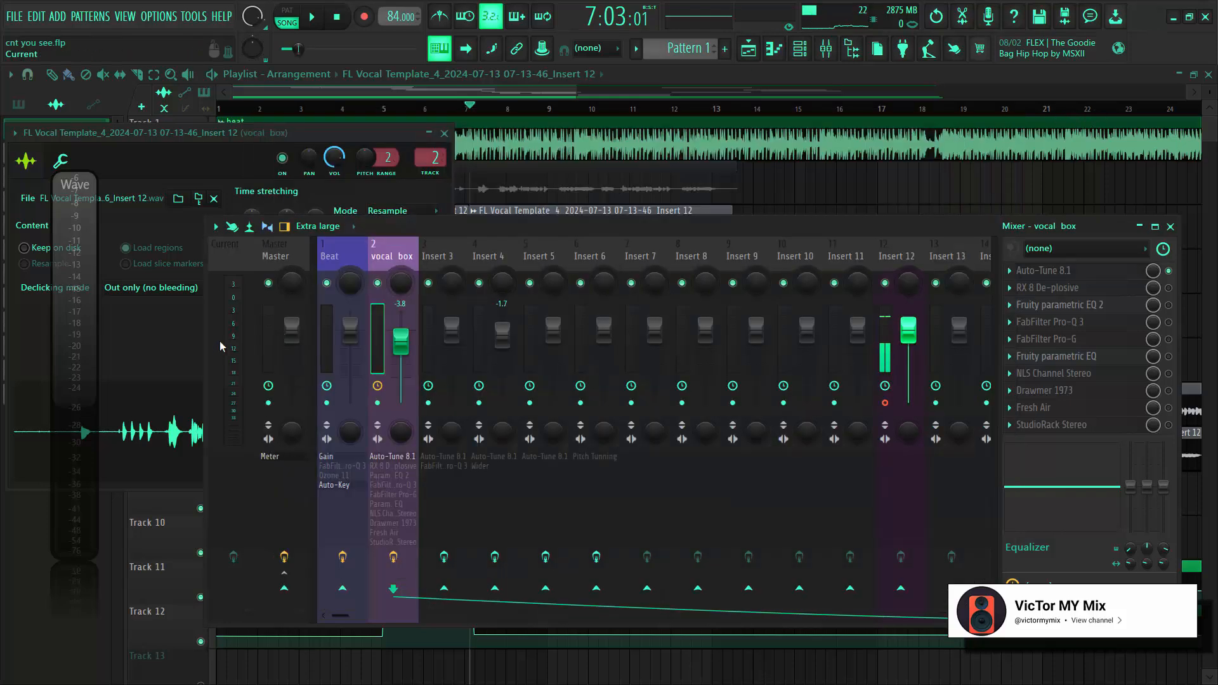
- Reopen Auto-Key on the Beat mixer track to view its key detection display, and close it
left_click(331, 258)
left_click(1066, 325)
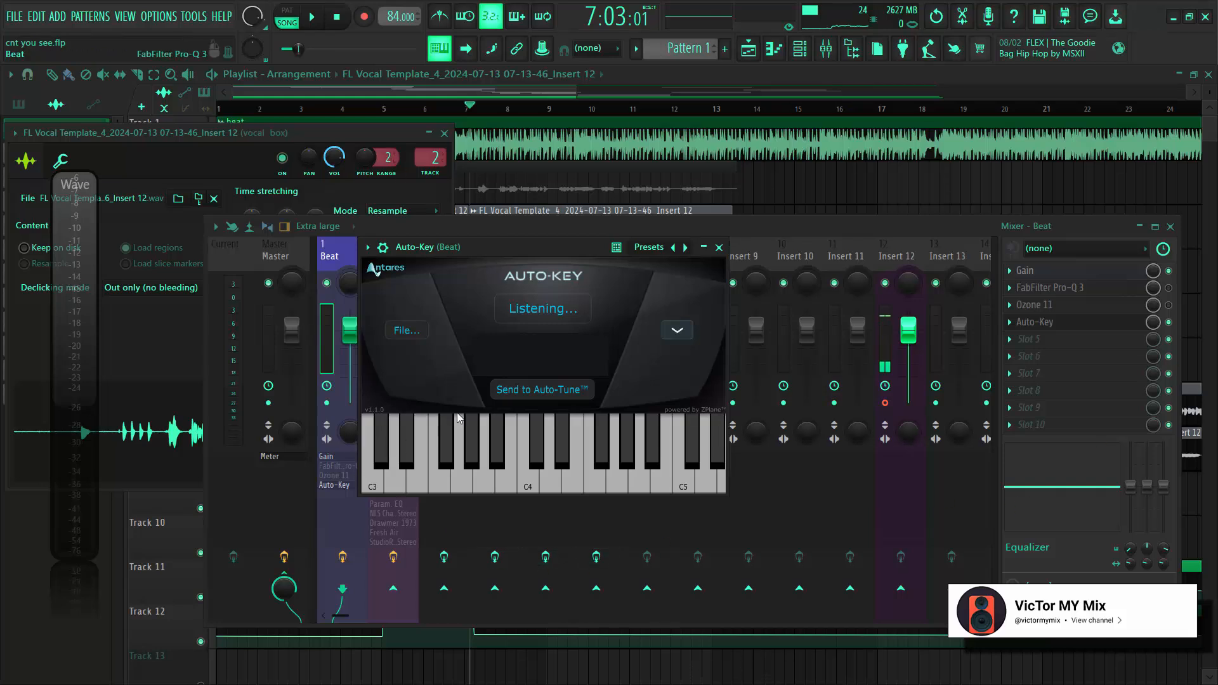
left_click(719, 247)
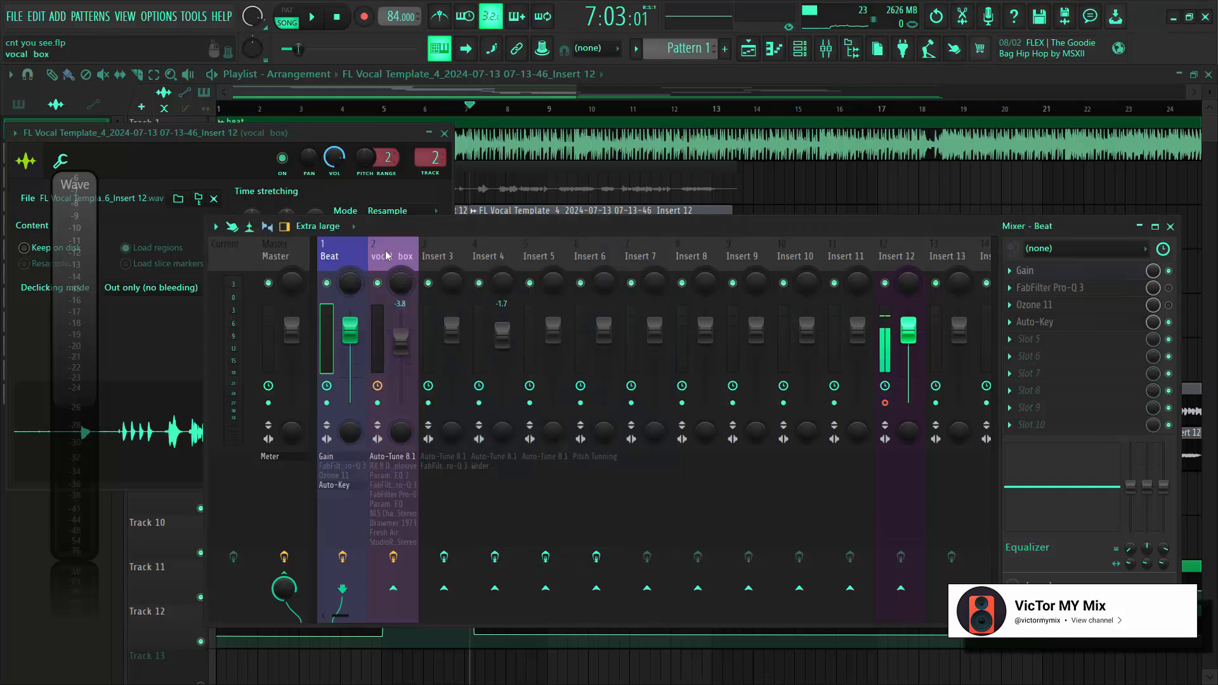
- Review the effect chains of the vocal box track and mixer tracks Insert 3 through Insert 6
left_click(386, 255)
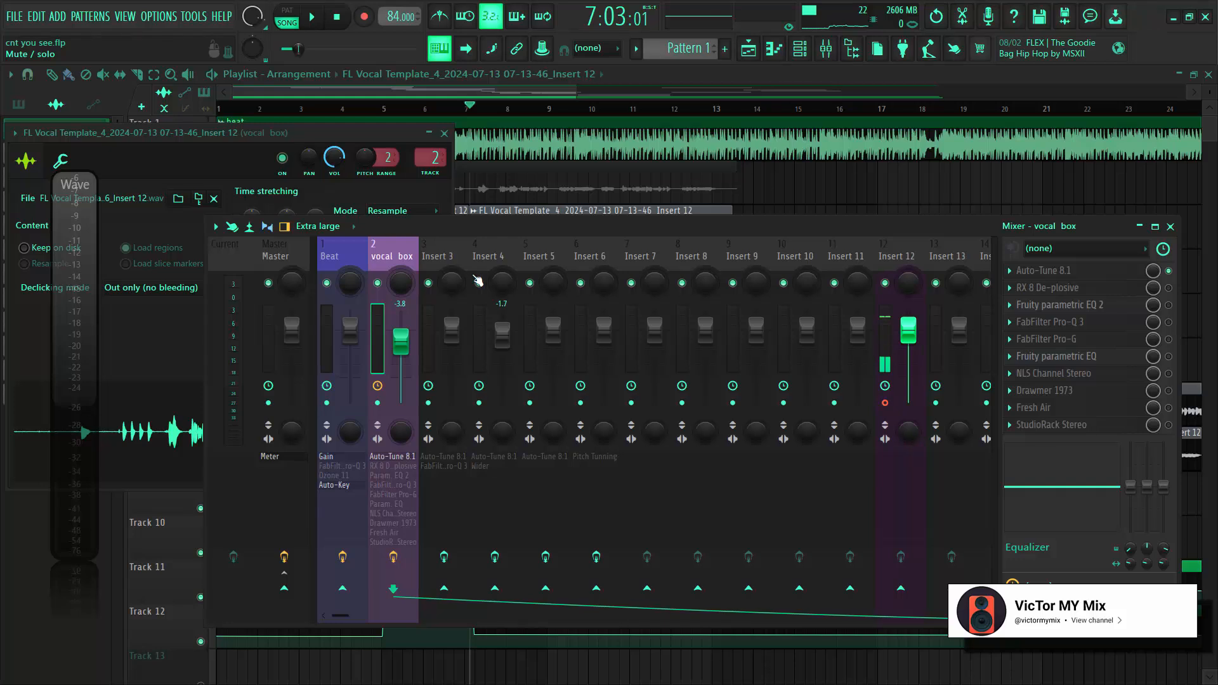
left_click(432, 266)
left_click(499, 260)
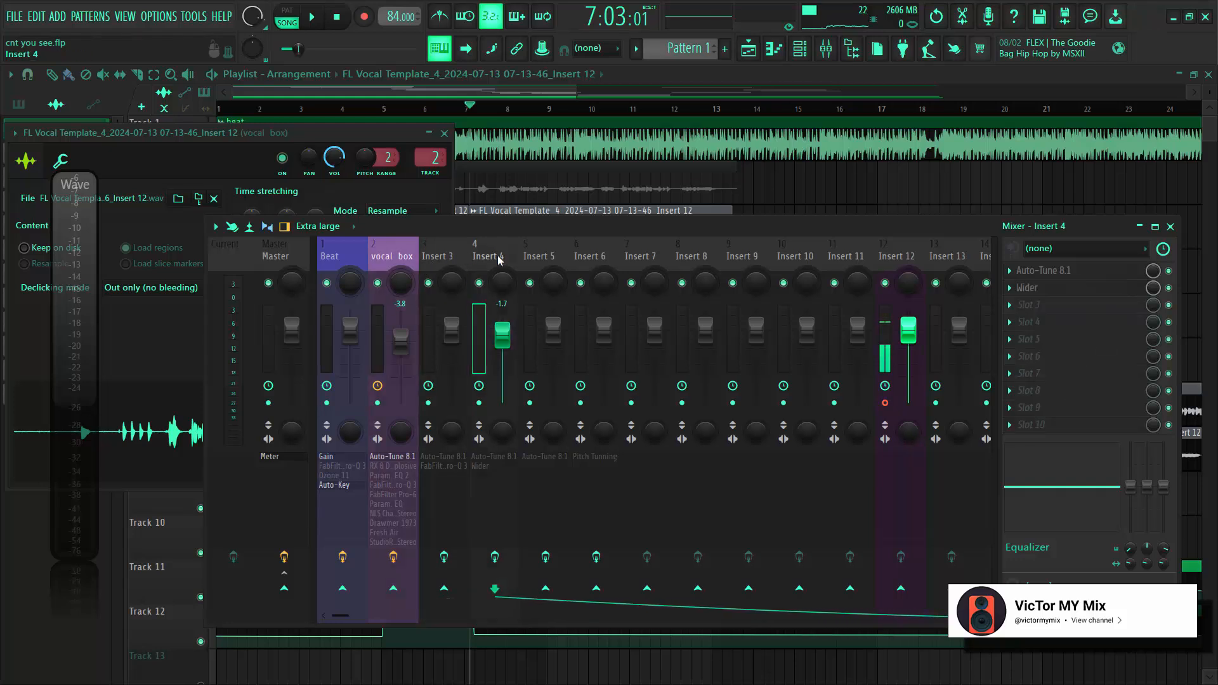
left_click(553, 263)
left_click(593, 261)
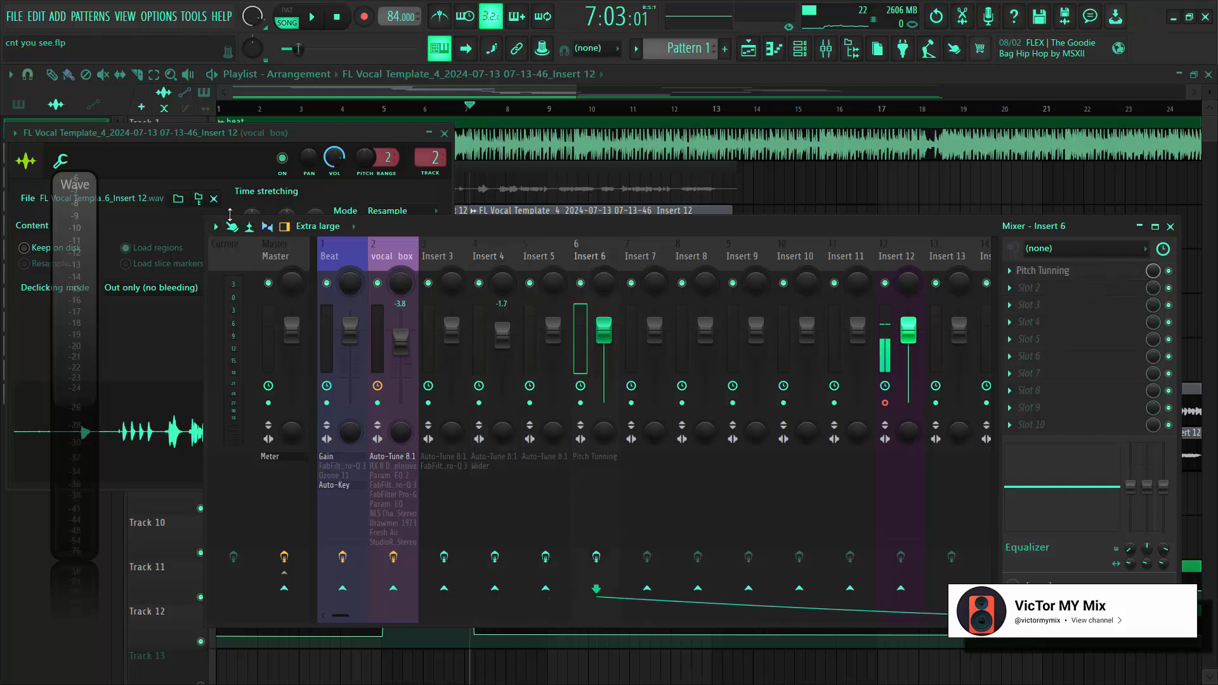
- Open Auto-Tune 8.1 on the vocal box track and reposition its window over the mixer
left_click(387, 265)
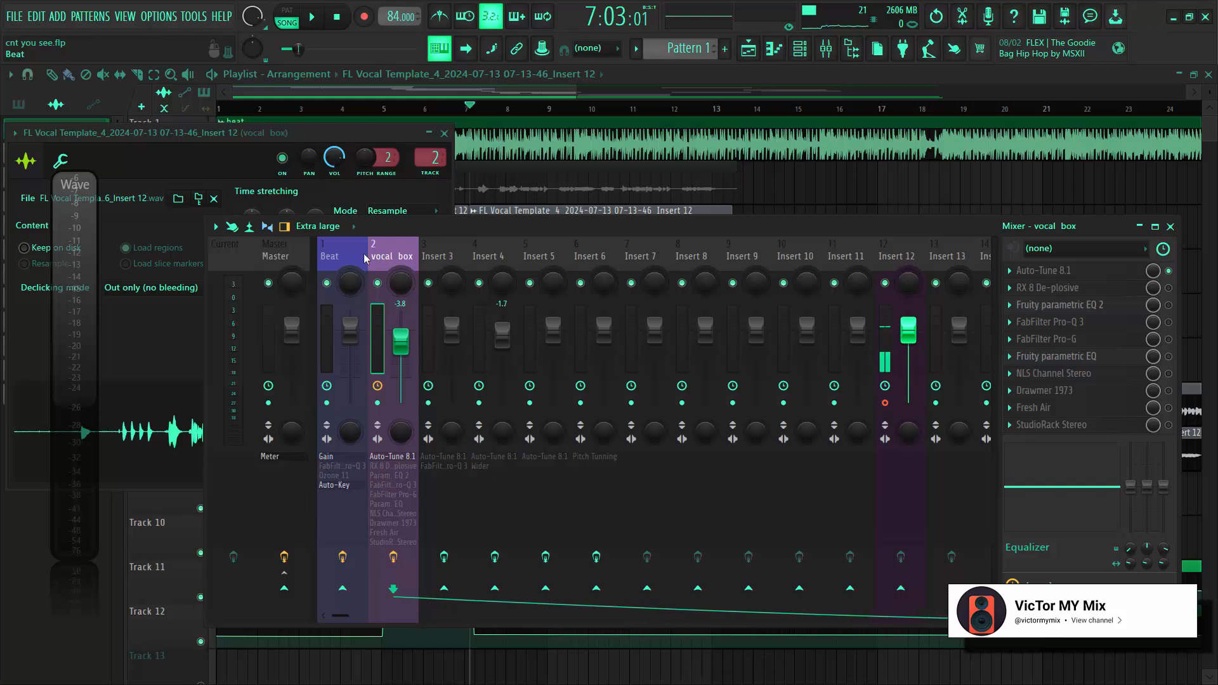
left_click(1104, 272)
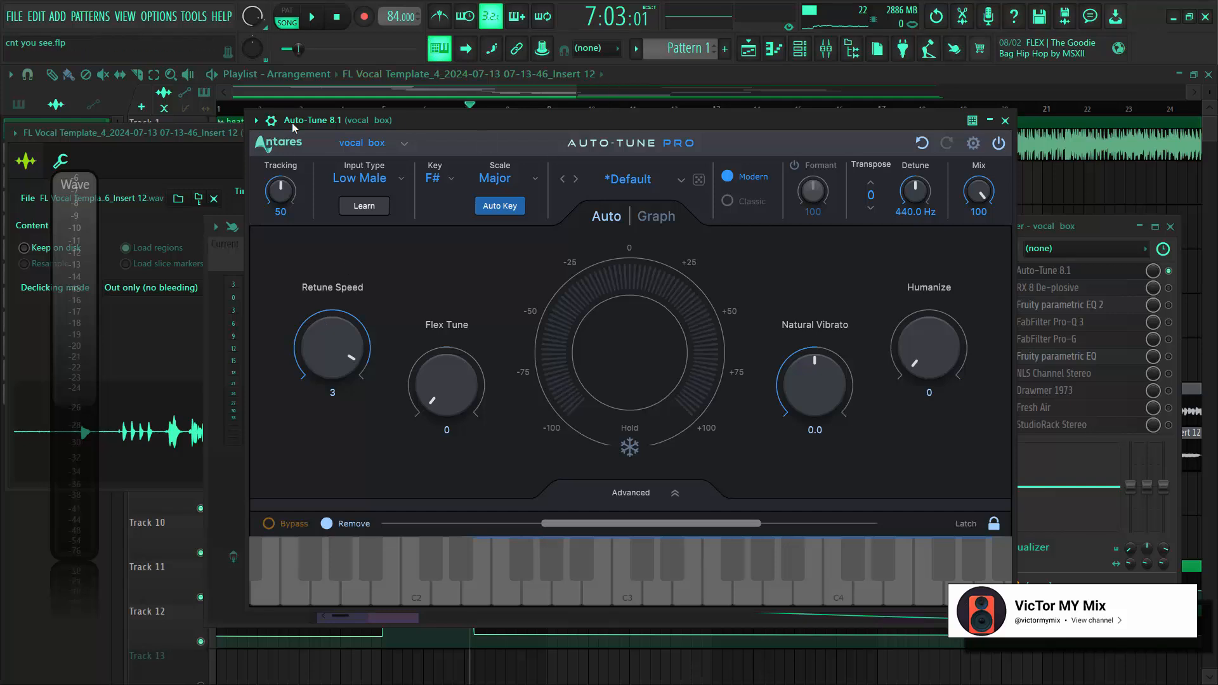
left_click_drag(563, 134, 628, 135)
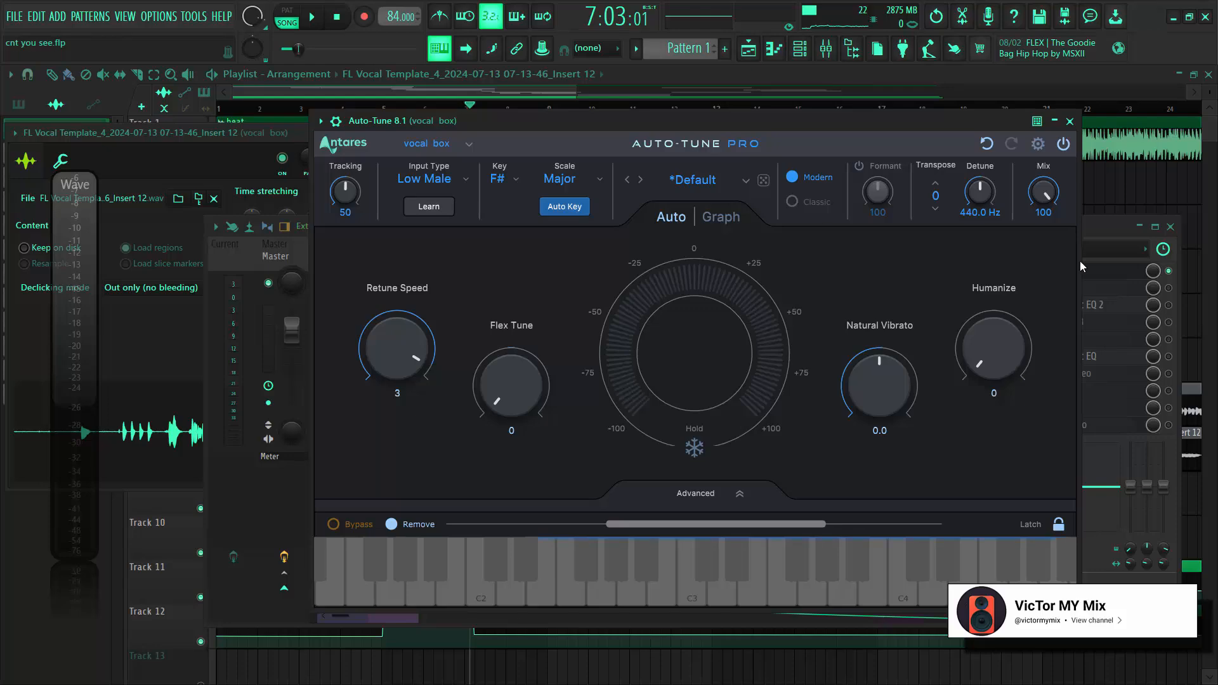
left_click(1113, 231)
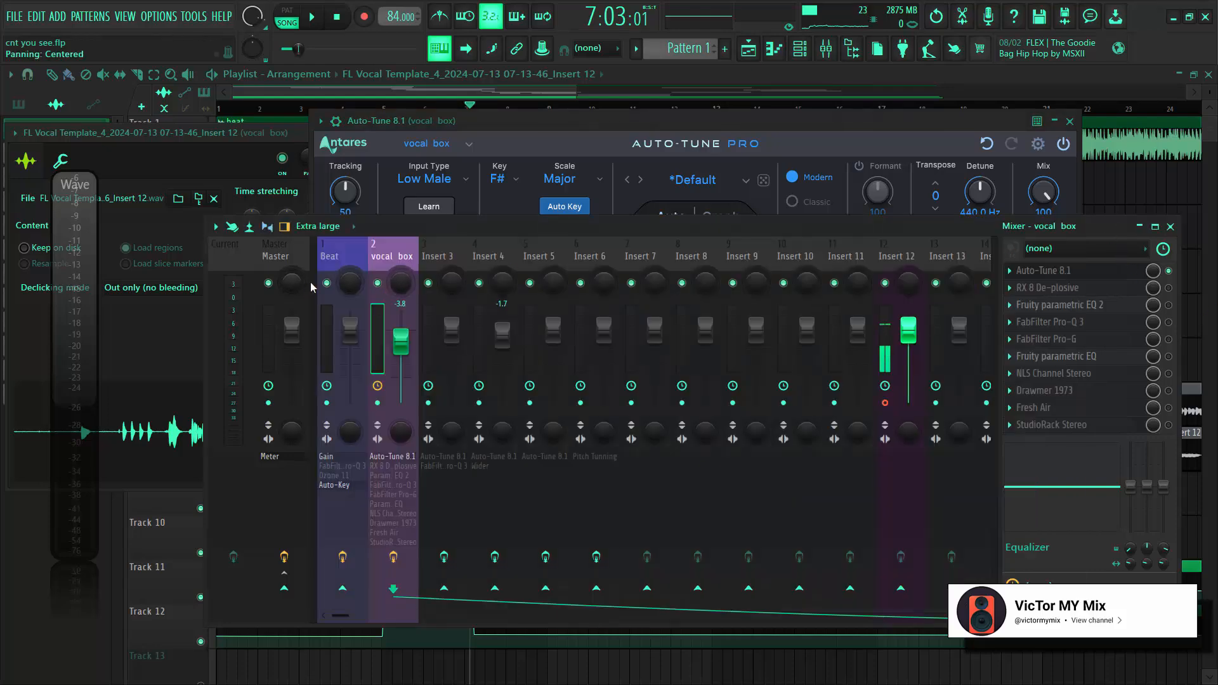
left_click(550, 120)
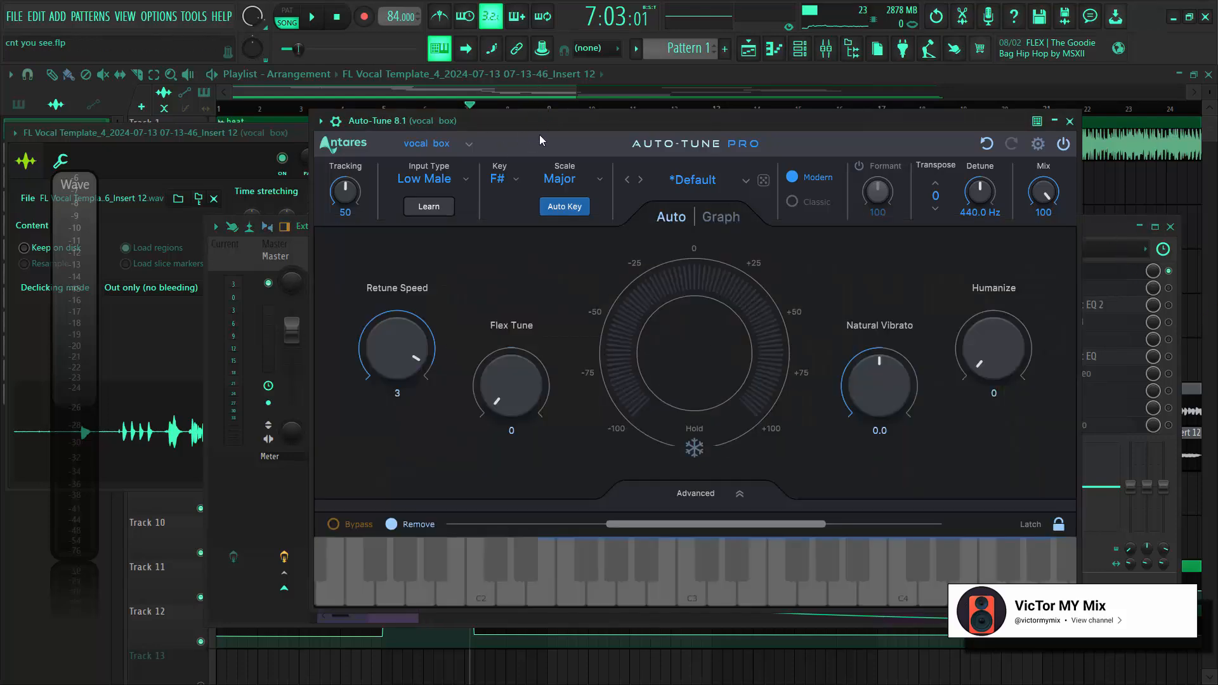
left_click_drag(551, 123, 473, 129)
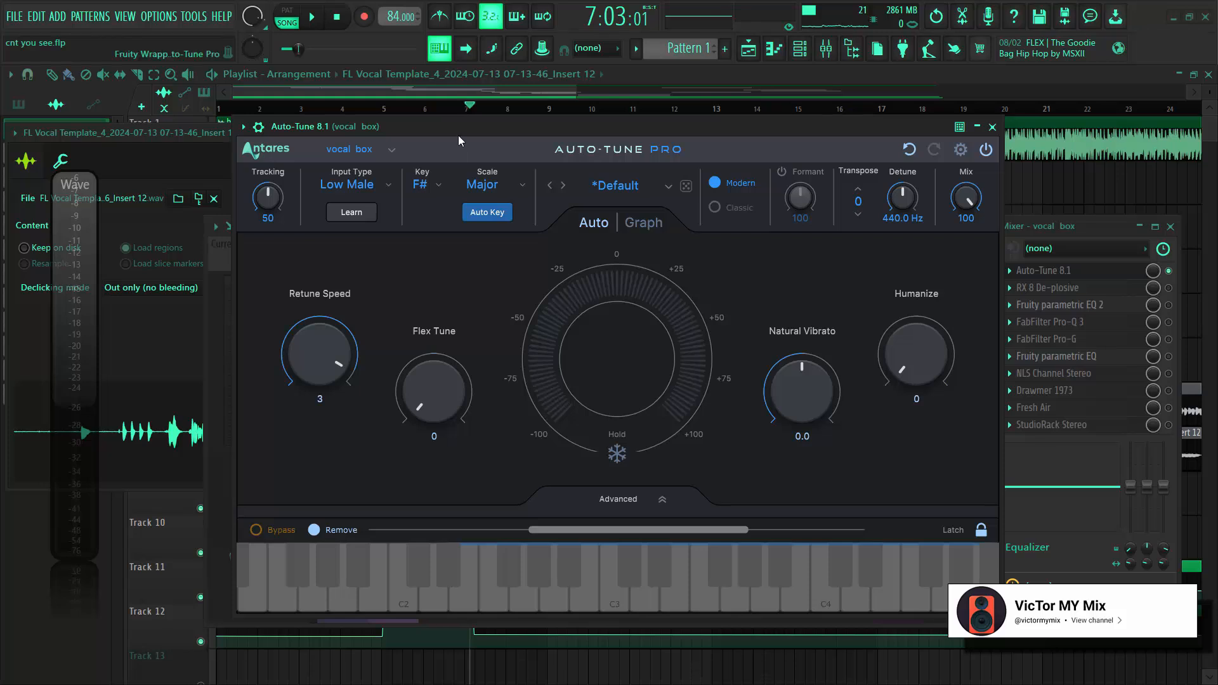
- Play the song while trying Auto-Tune's Retune Speed at 0 and at 4, and stop playback
key("space")
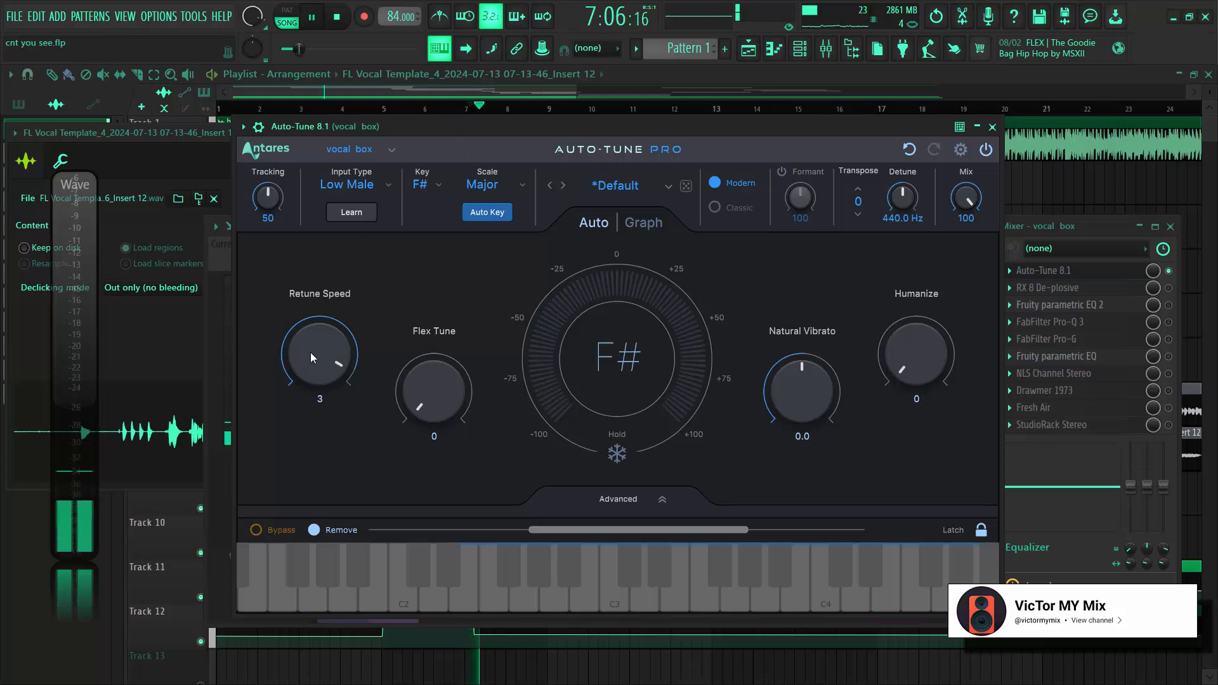
left_click_drag(311, 362, 316, 321)
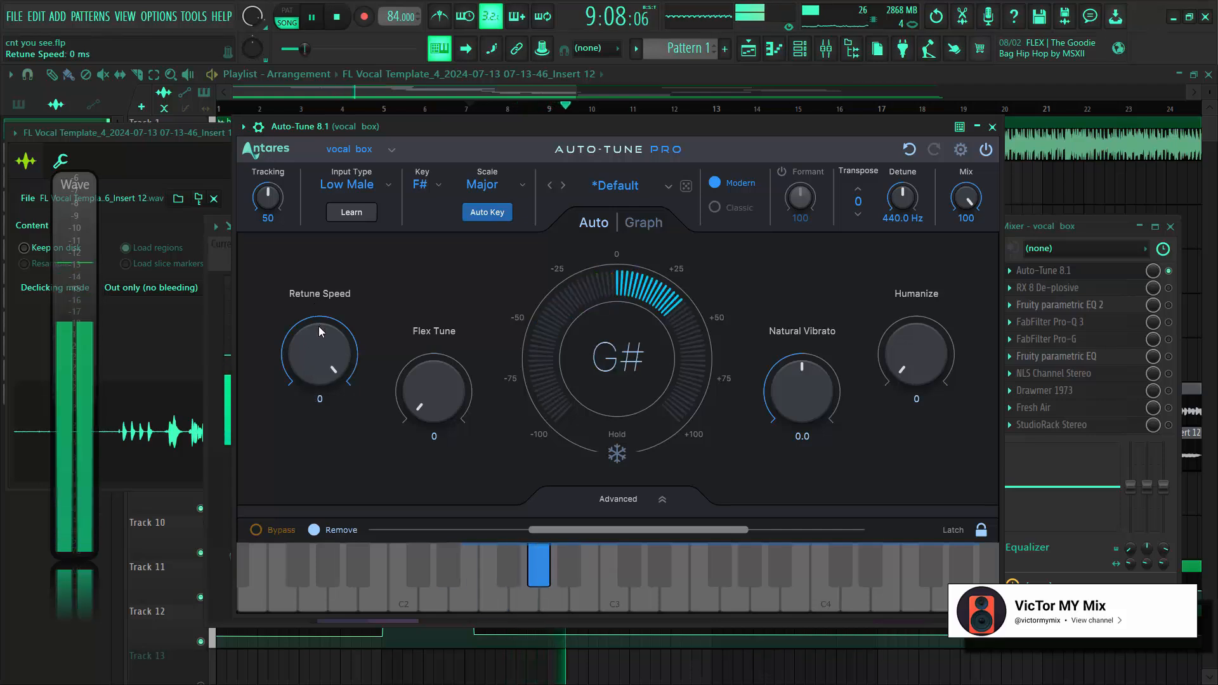
left_click_drag(328, 359, 336, 388)
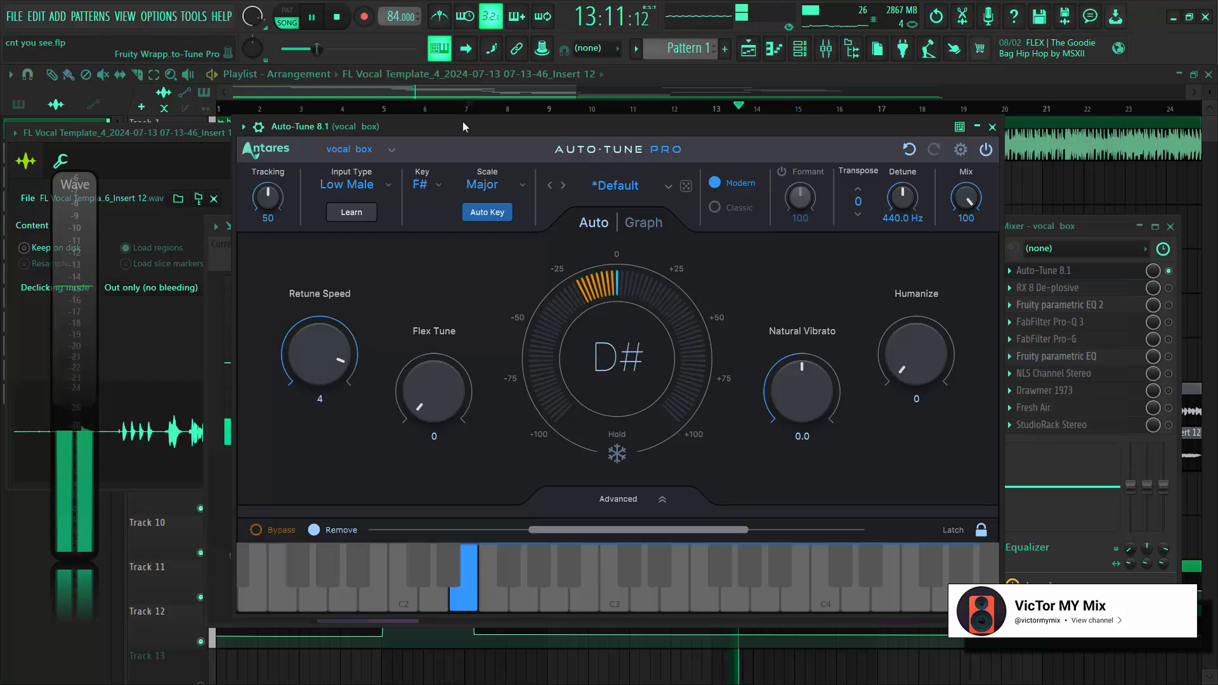
key("space")
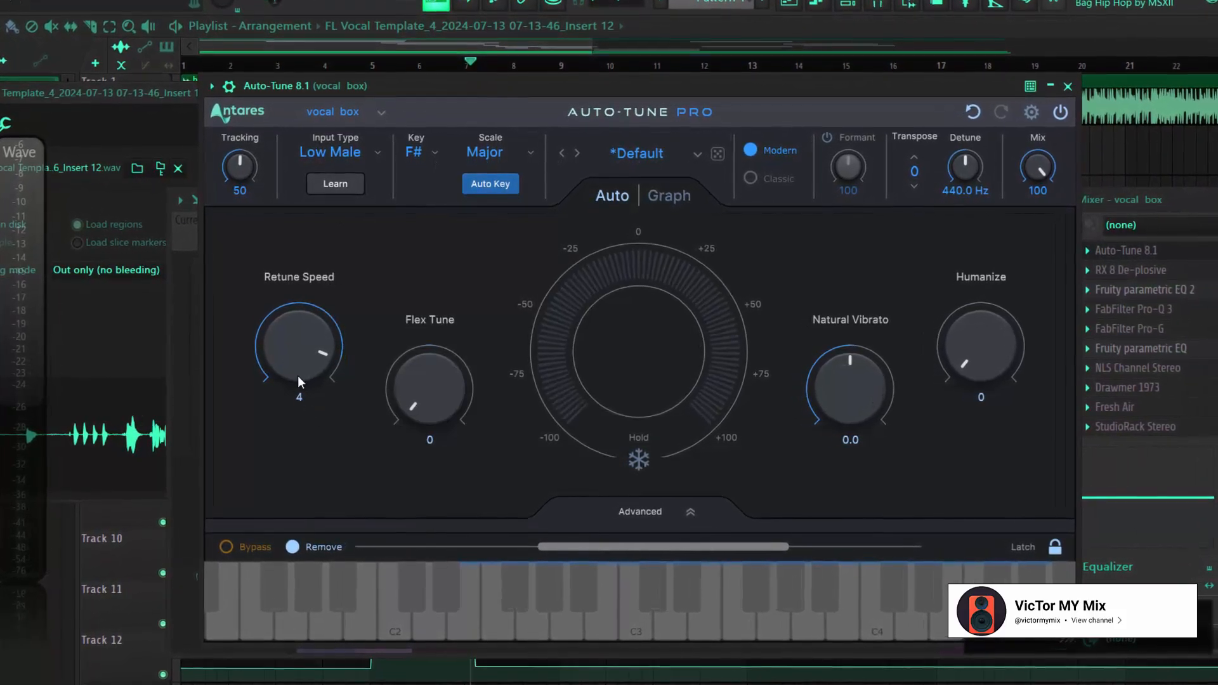
- Try a slower Retune Speed of 24 in Auto-Tune and bring it back to 4
left_click_drag(291, 370, 290, 412)
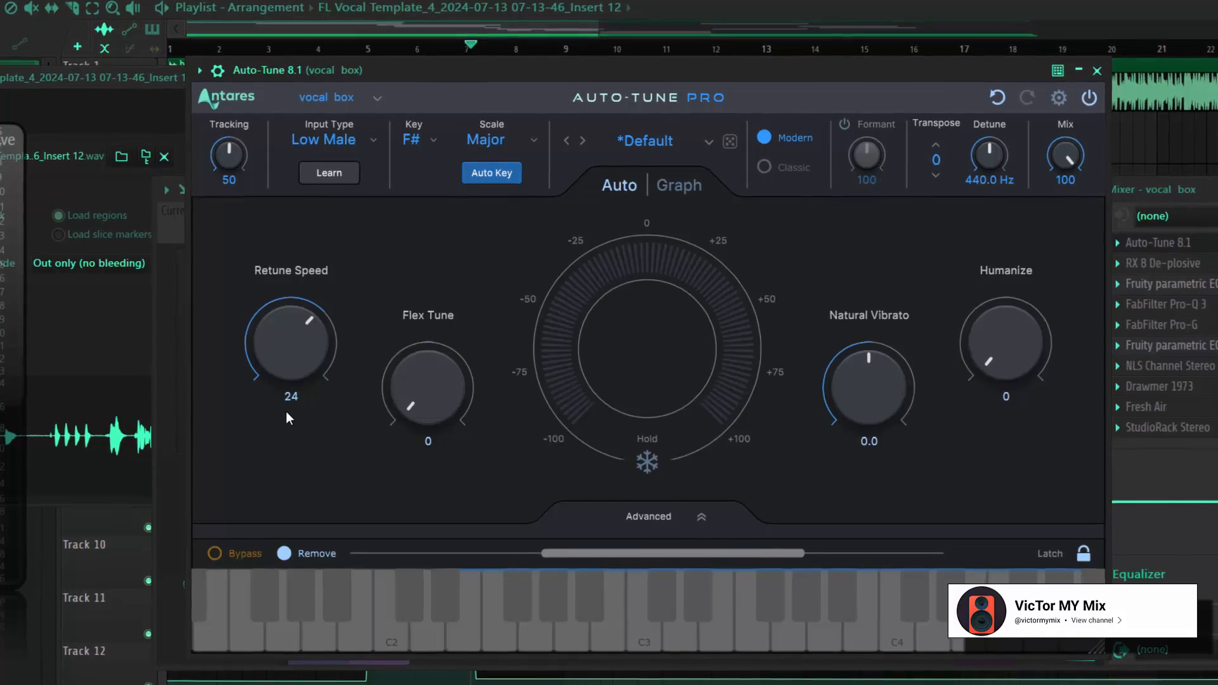
left_click_drag(284, 411, 282, 362)
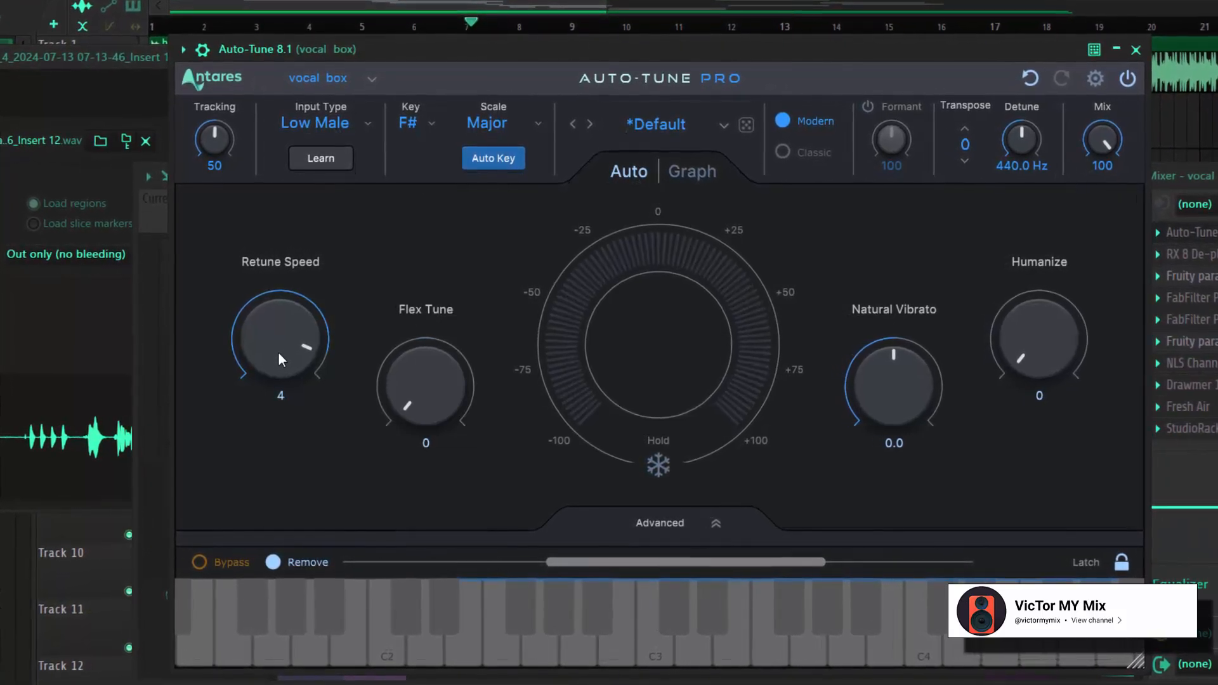
left_click_drag(276, 351, 265, 340)
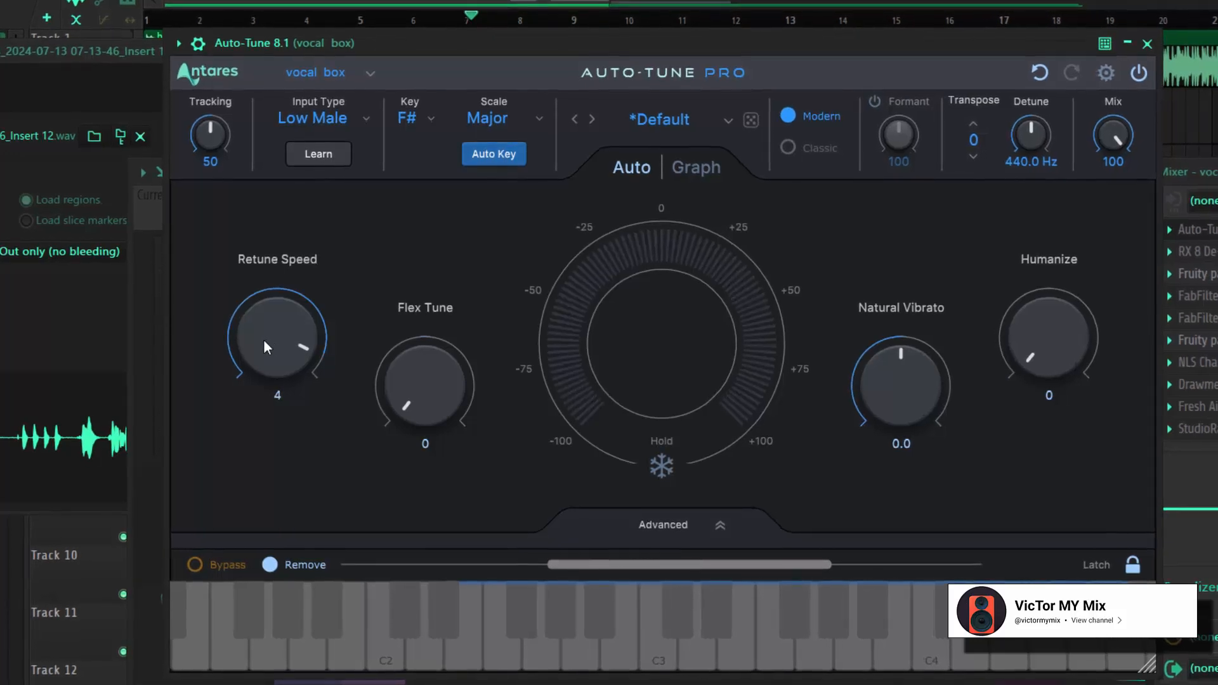
- Set Auto-Tune's Retune Speed to 3 and play the song, unmuting the Beat mixer track to hear it with the vocal
left_click_drag(264, 347, 252, 324)
key("space")
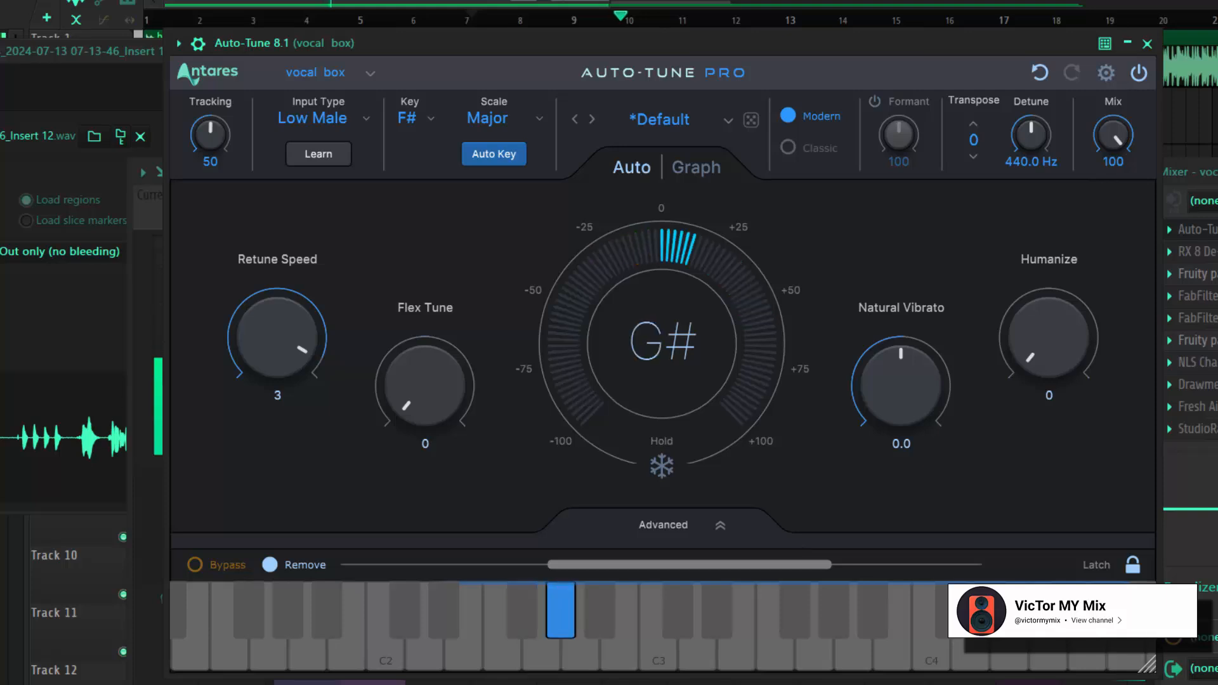
left_click_drag(471, 44, 657, 62)
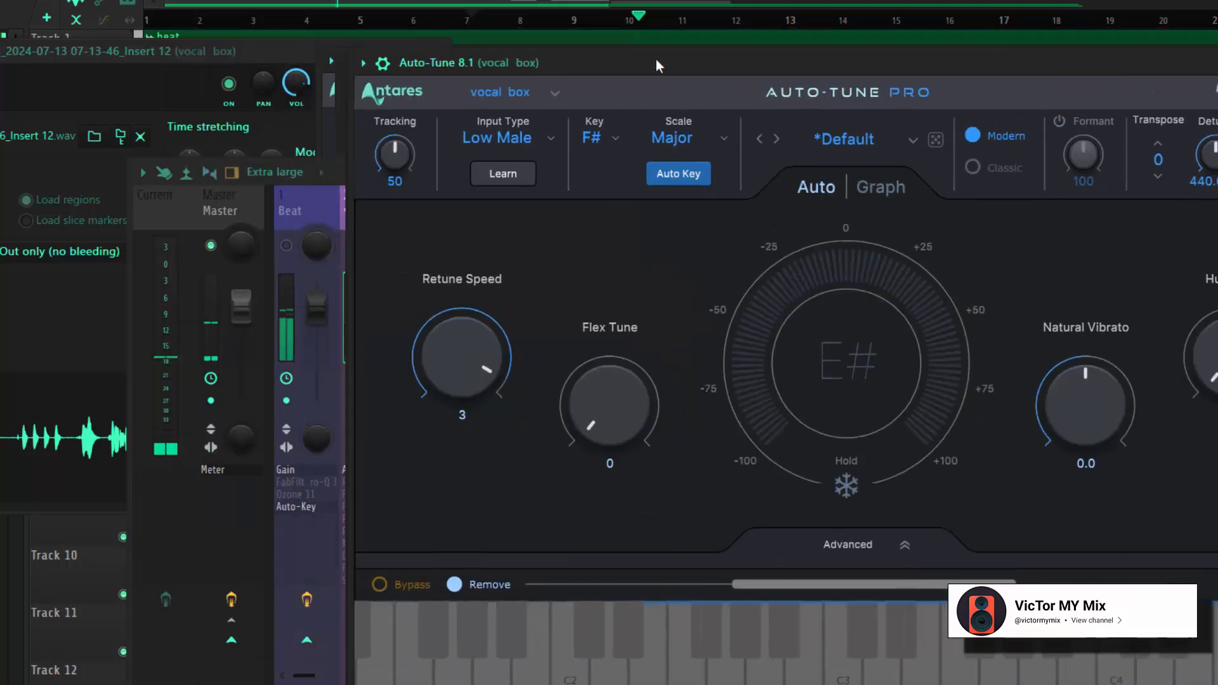
left_click(297, 223)
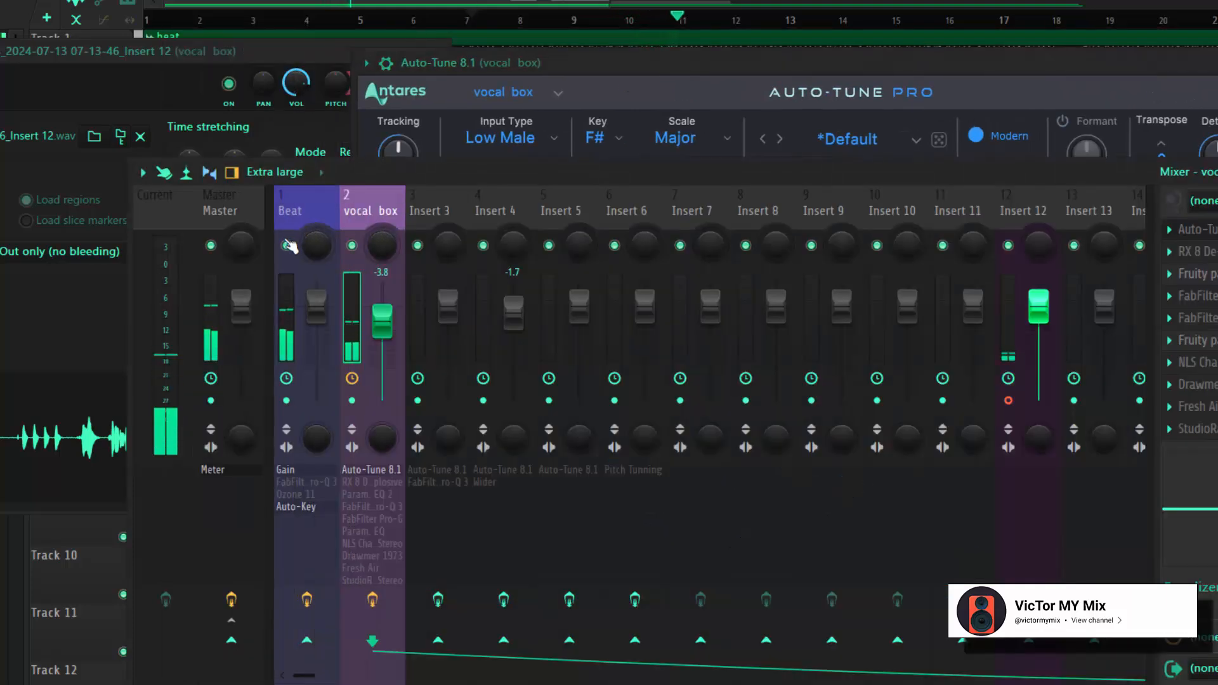
left_click(567, 70)
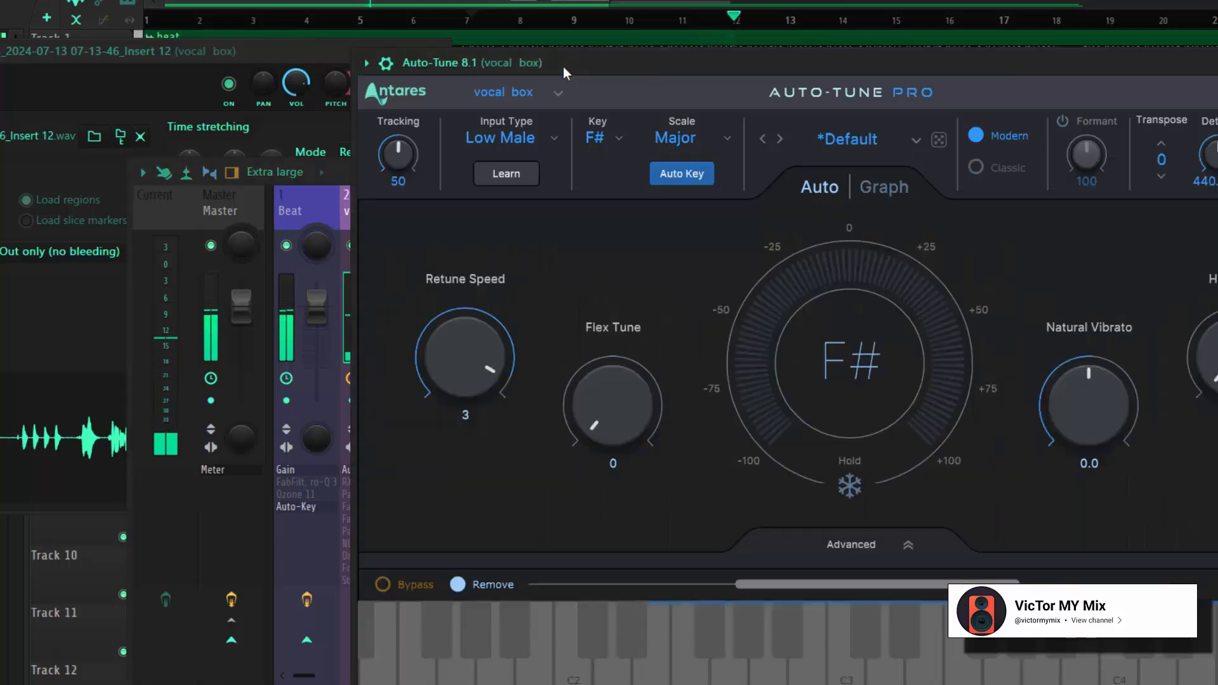
left_click_drag(564, 67, 413, 54)
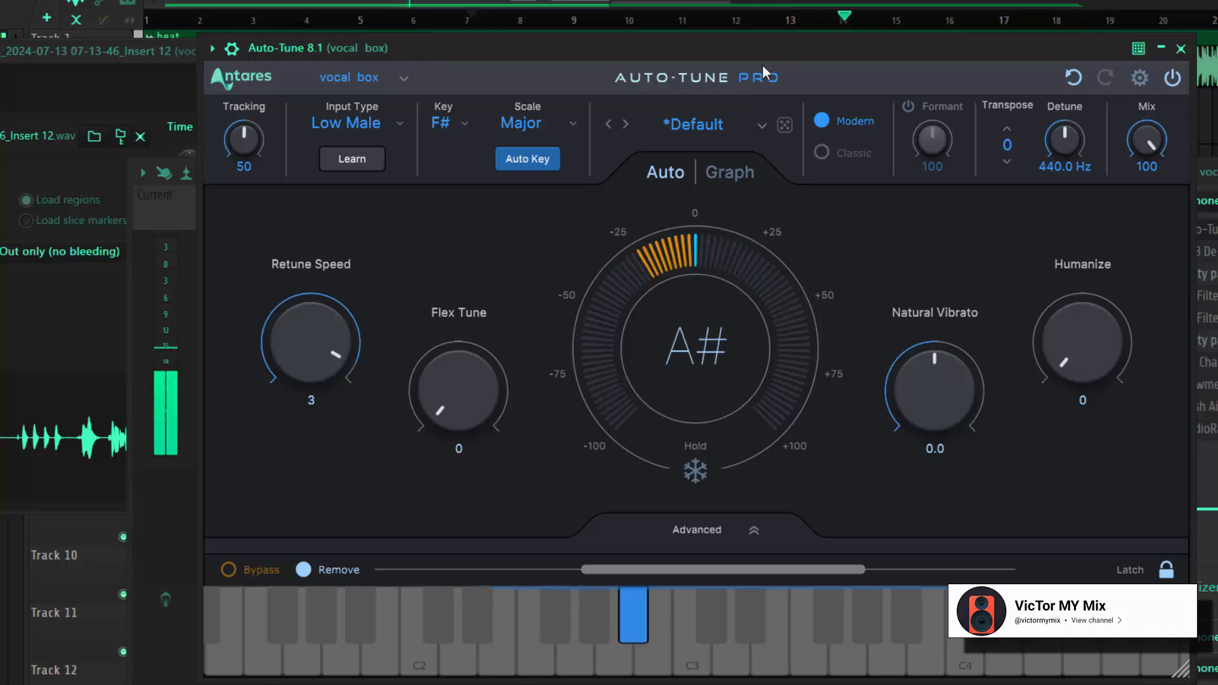
key("space")
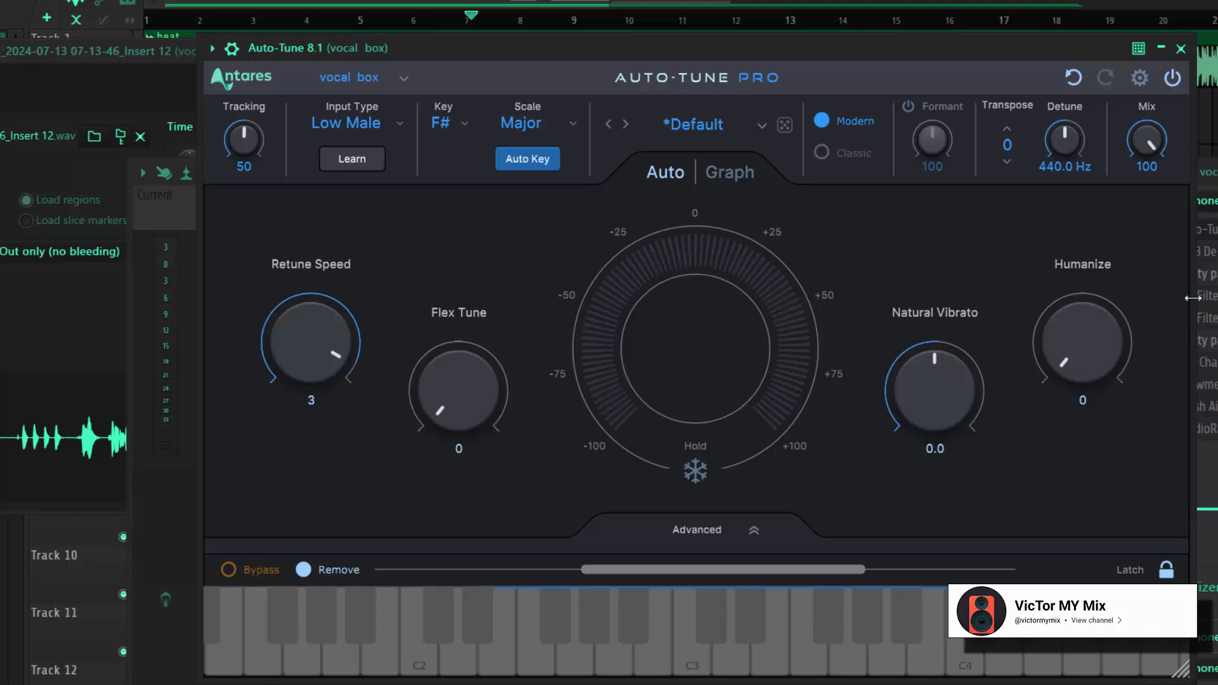
- Set Auto-Tune's Humanize to 3 while listening to the vocal, and stop playback
left_click_drag(1076, 376, 1071, 318)
left_click_drag(1057, 364, 1057, 355)
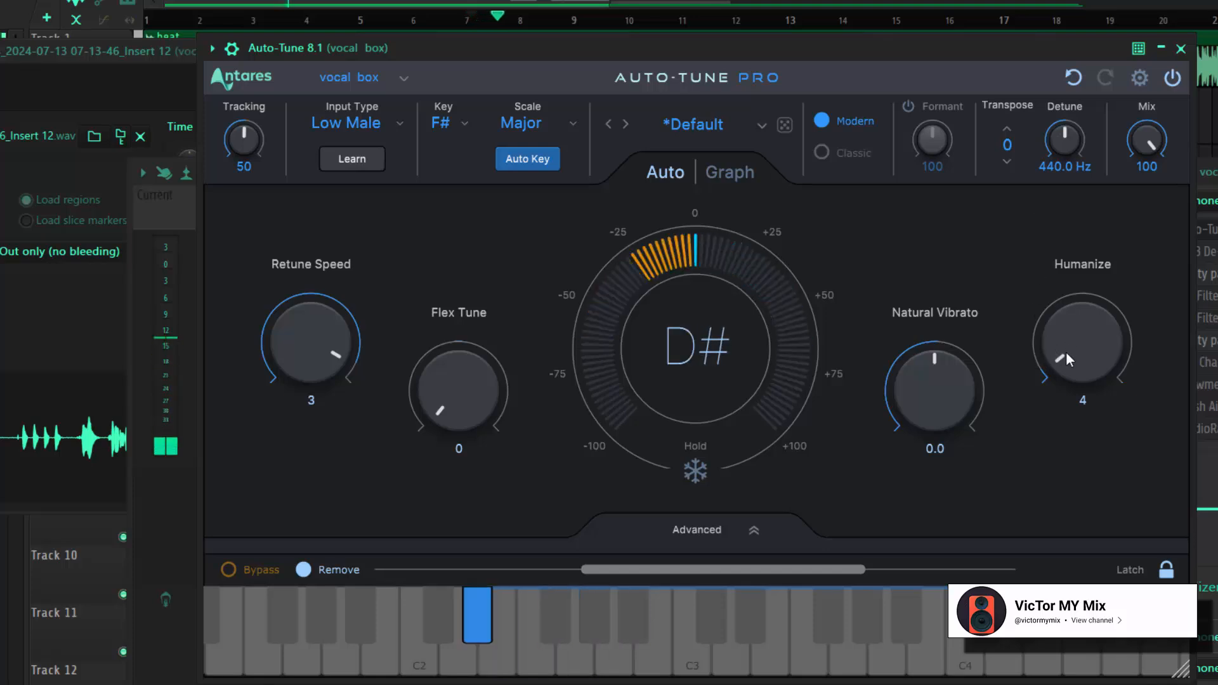
left_click_drag(1066, 351, 1066, 357)
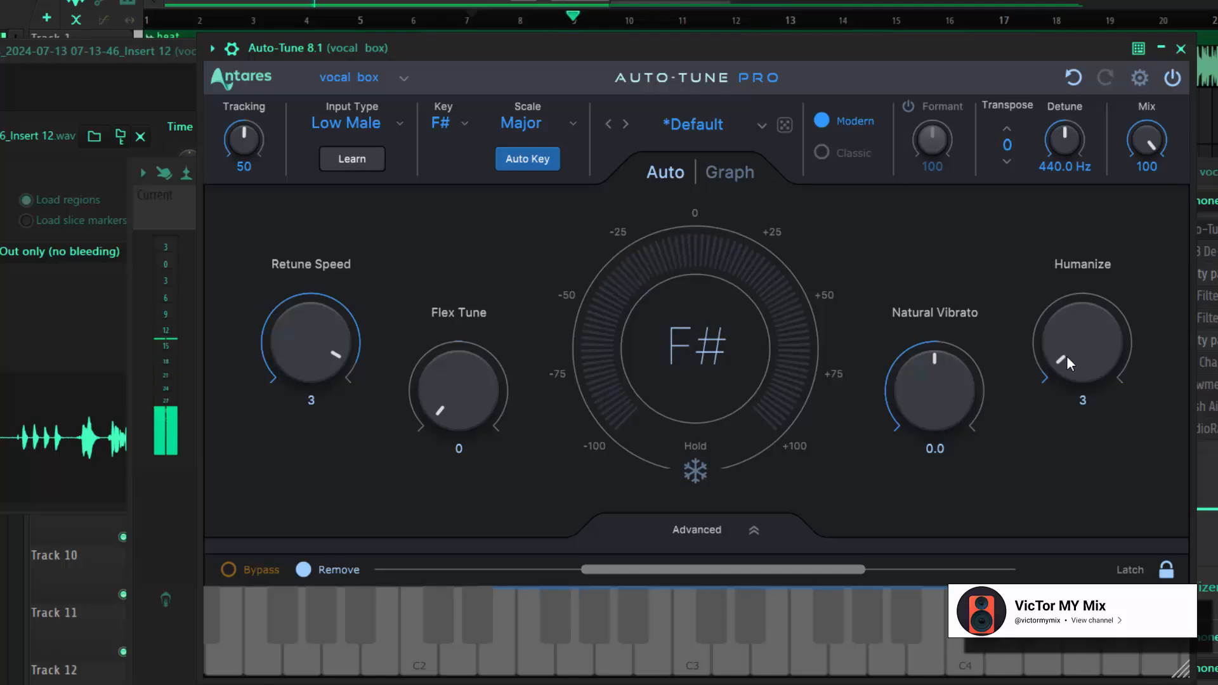
left_click_drag(1067, 356, 1068, 355)
key("space")
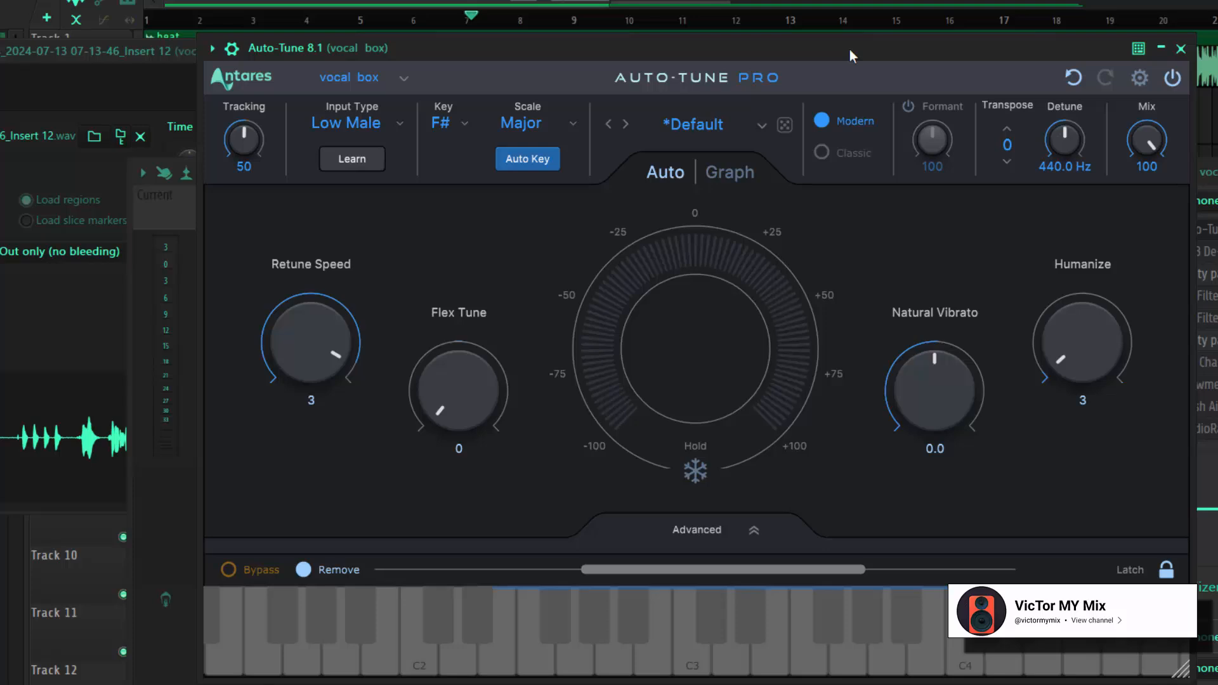
- View Auto-Tune's Graph mode, return to Auto mode, and close the plug-in window
left_click(718, 171)
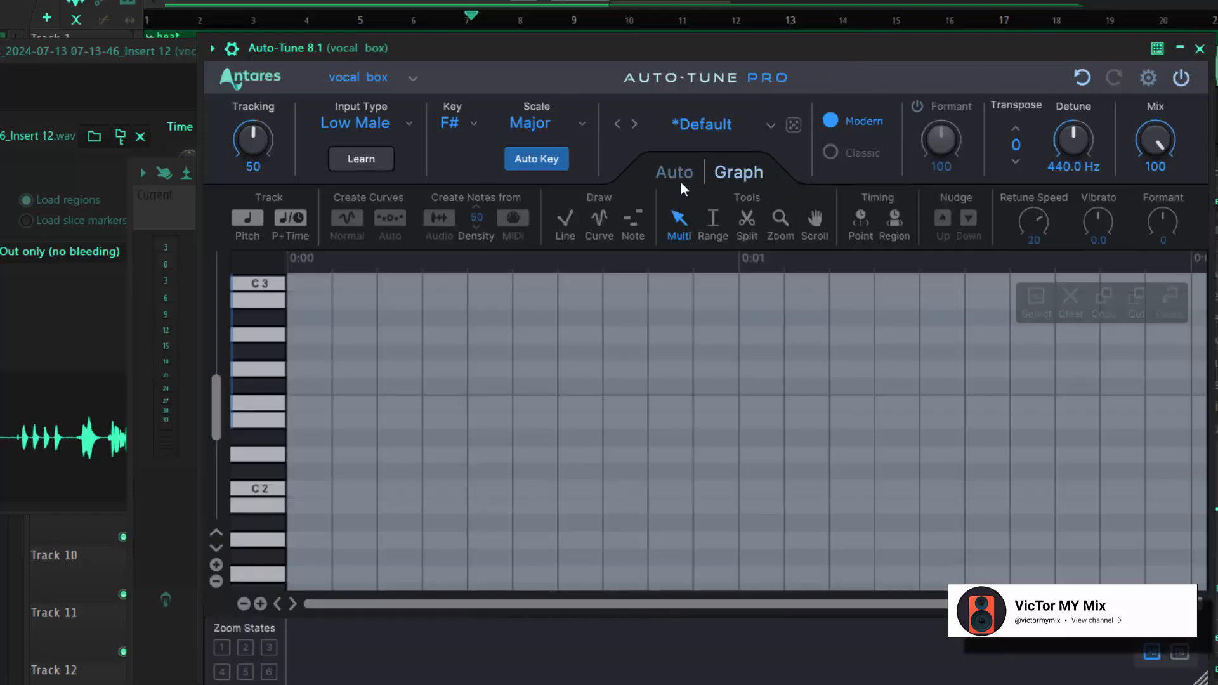
left_click(681, 176)
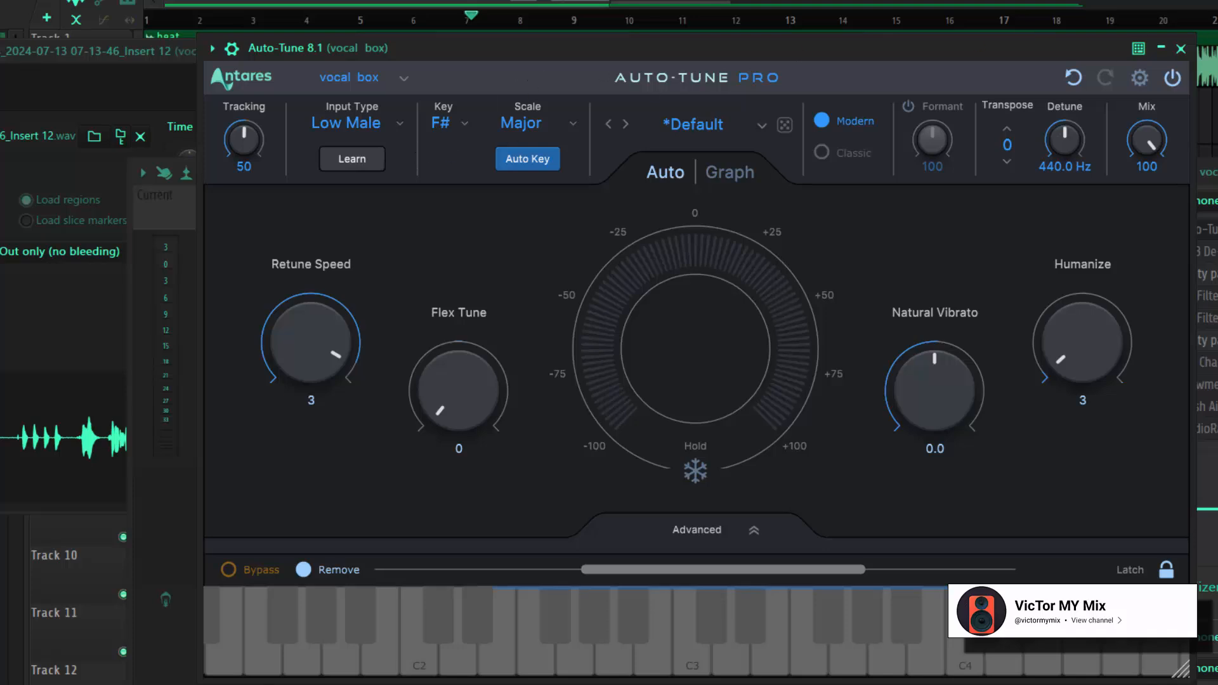
left_click(1181, 48)
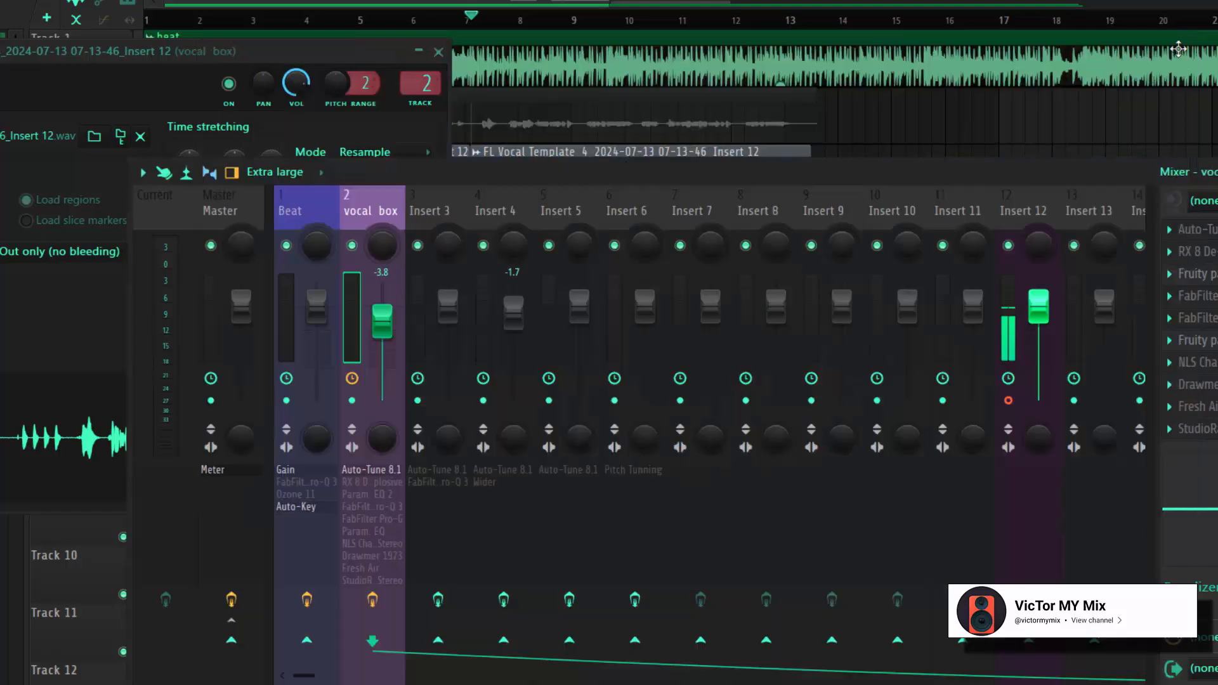
- Close the vocal clip's channel settings, mute the Beat mixer track, and play the vocal alone before stopping playback
left_click(438, 52)
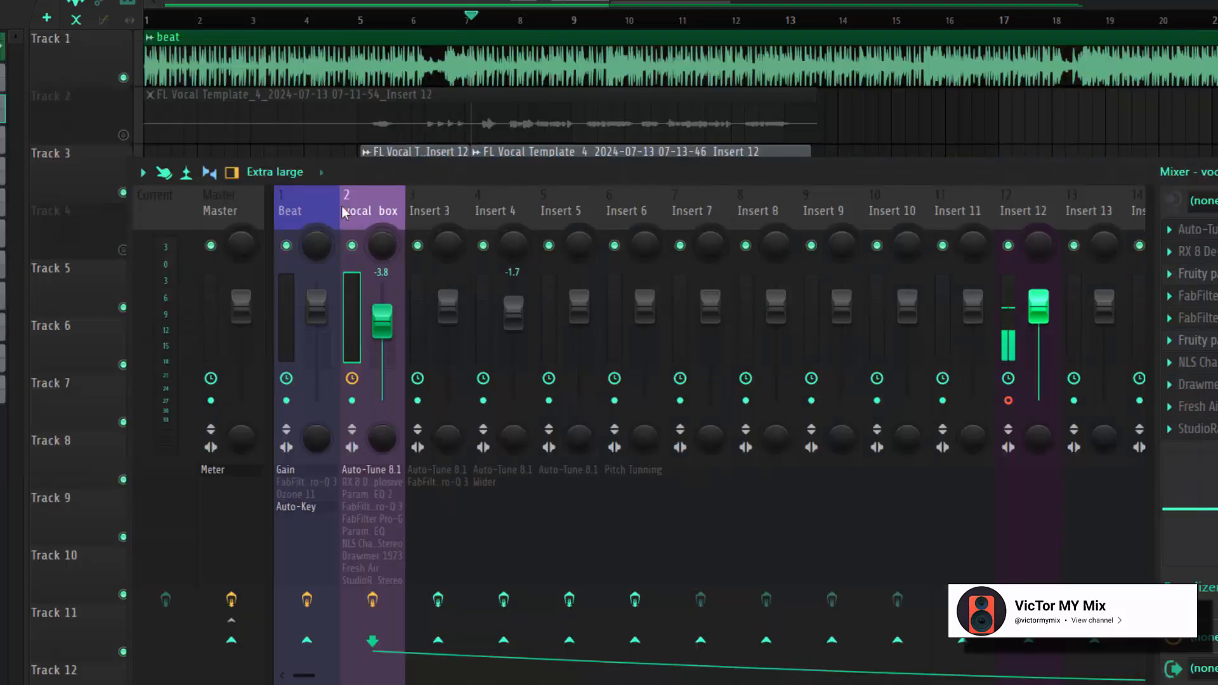
key("space")
left_click(286, 245)
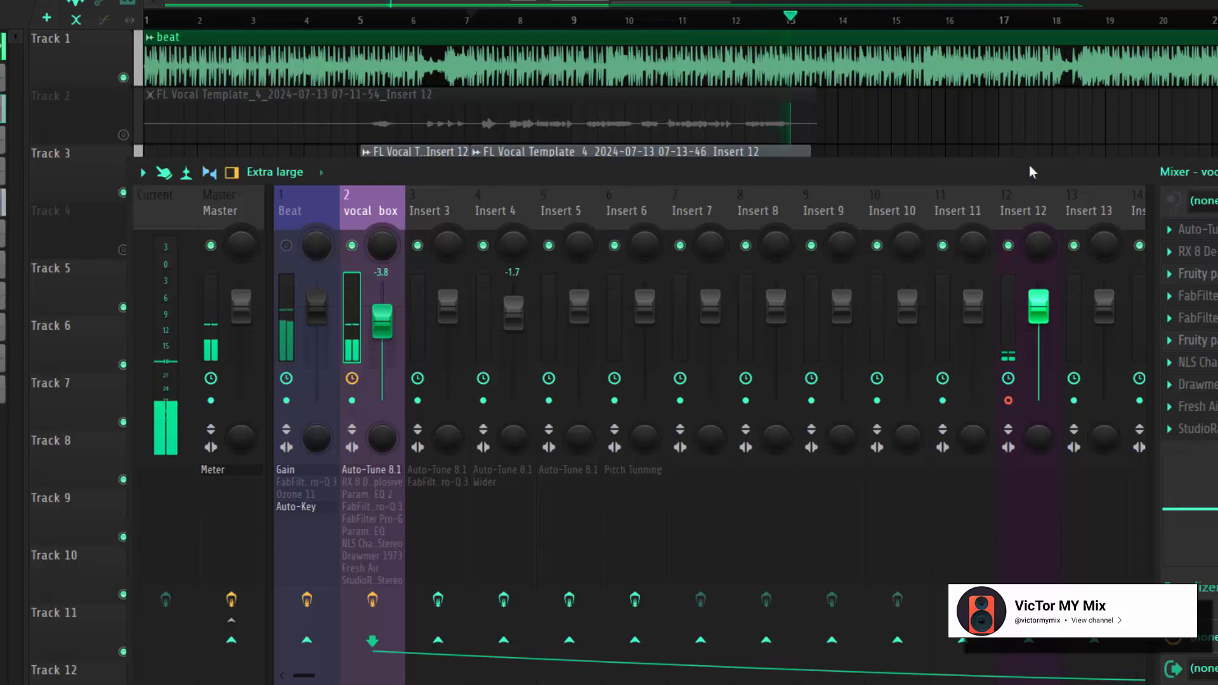
key("space")
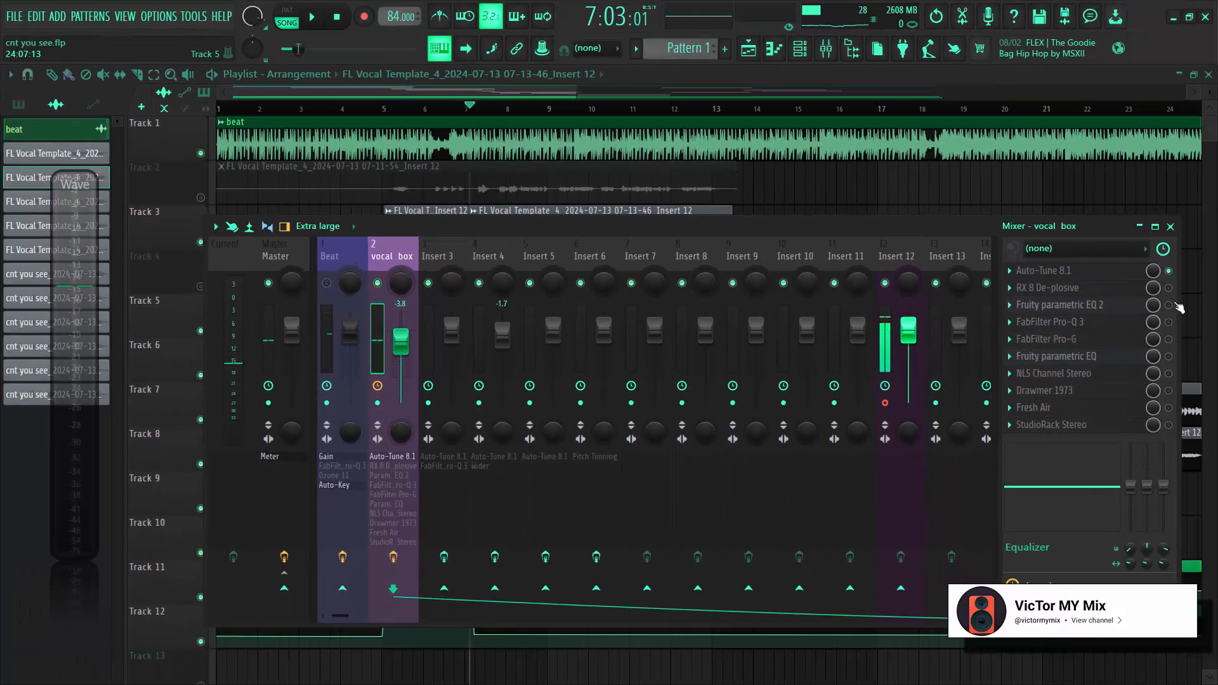
- Enable RX 8 De-plosive on the vocal box track, review its settings, and close the plug-in window
left_click(1168, 287)
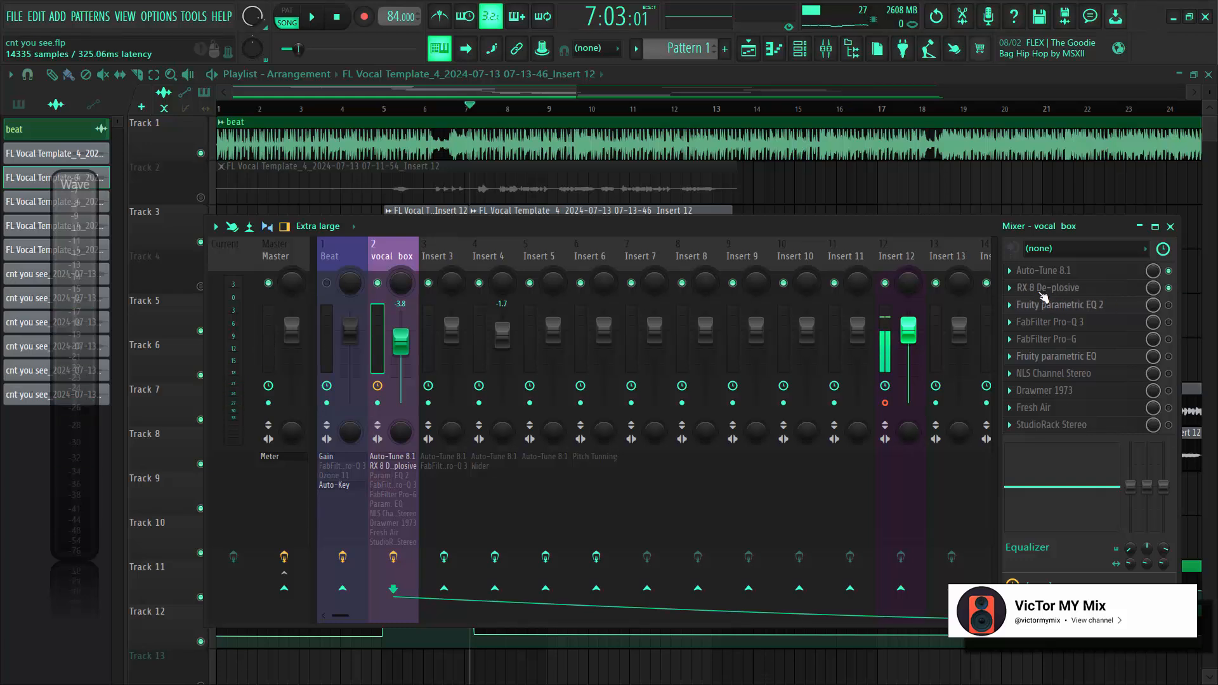
left_click(1038, 289)
left_click_drag(756, 234, 663, 231)
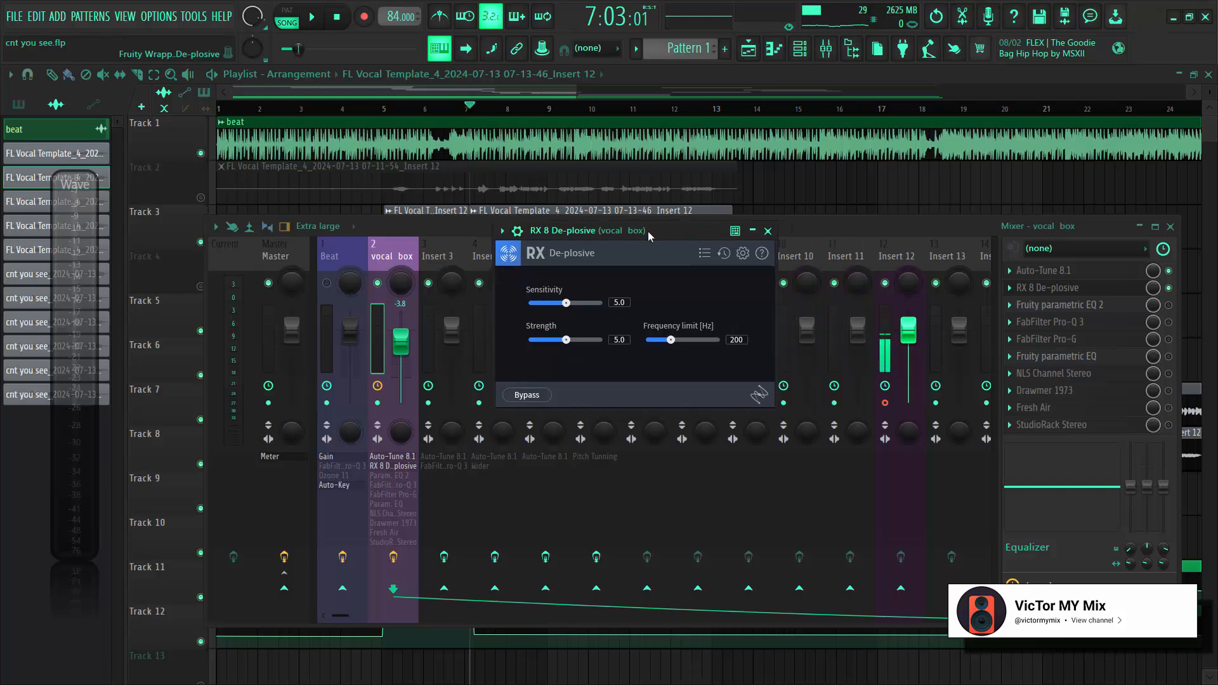
left_click_drag(624, 235, 598, 243)
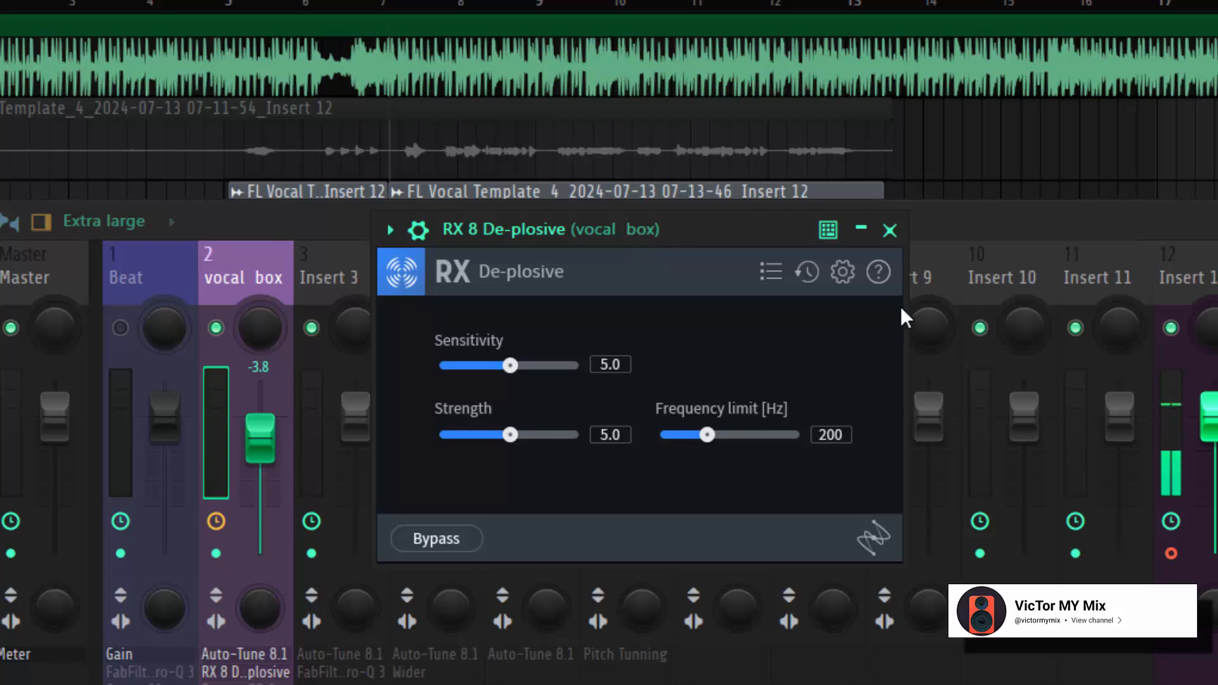
left_click(890, 230)
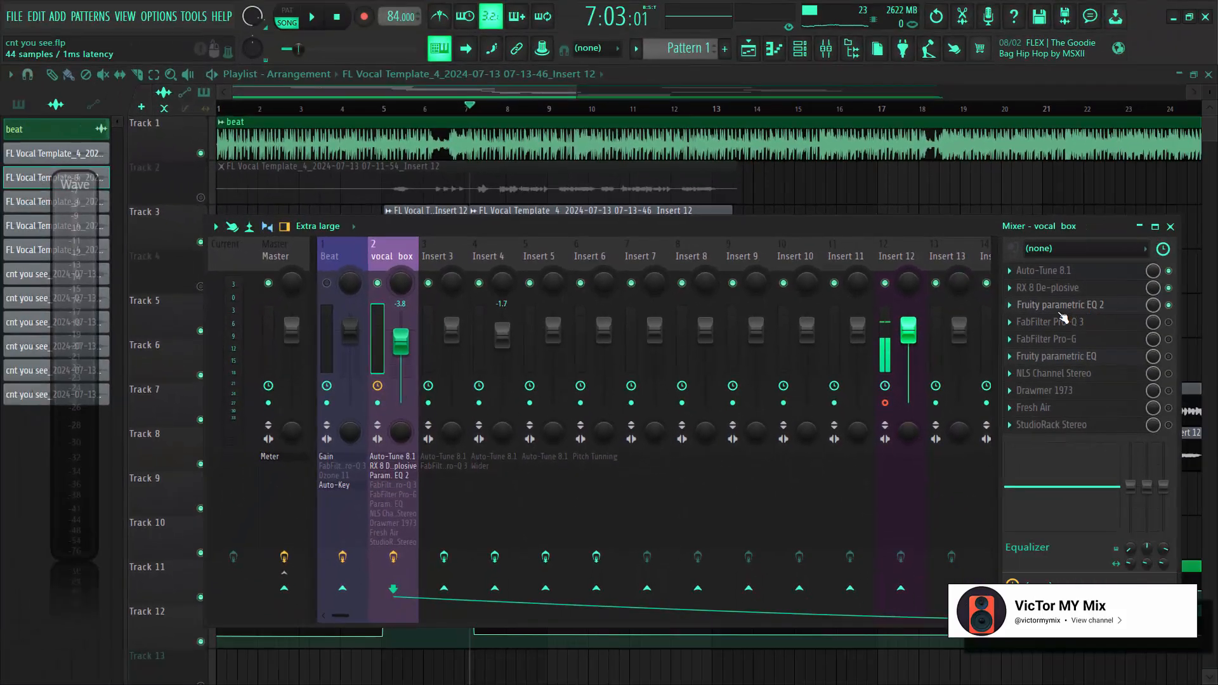
- Enable Fruity parametric EQ 2 on the vocal box track, review its low-shelf boost, and close it
left_click(1059, 310)
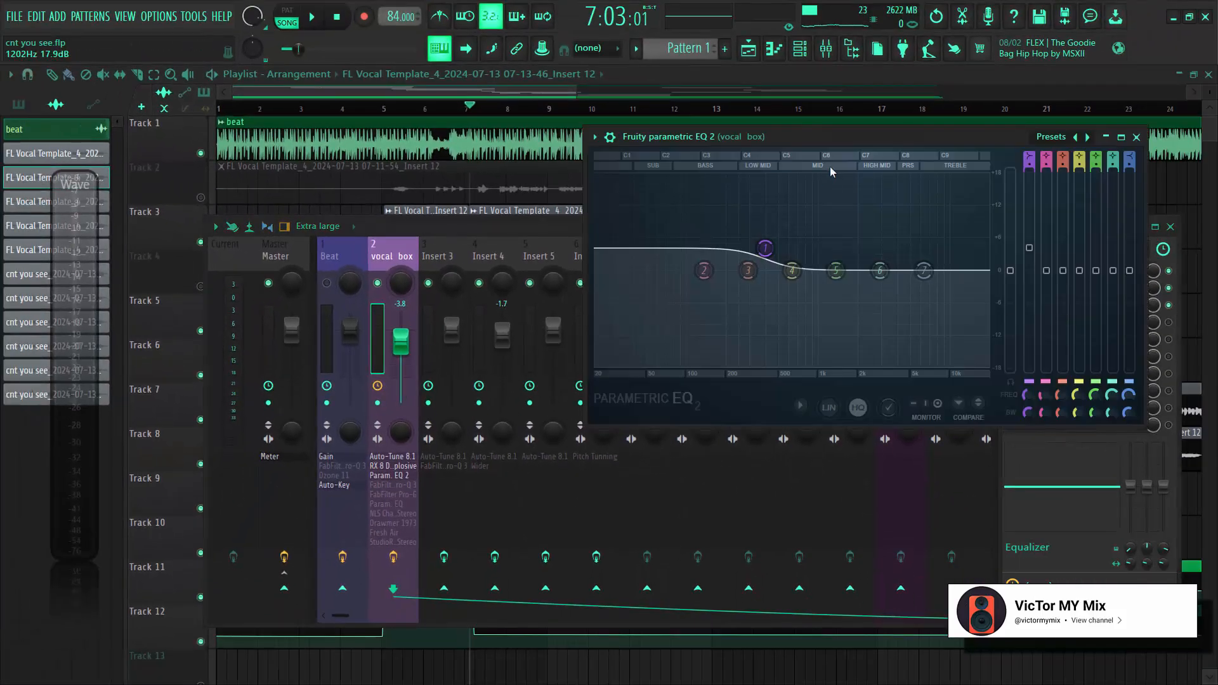
left_click_drag(840, 130, 614, 174)
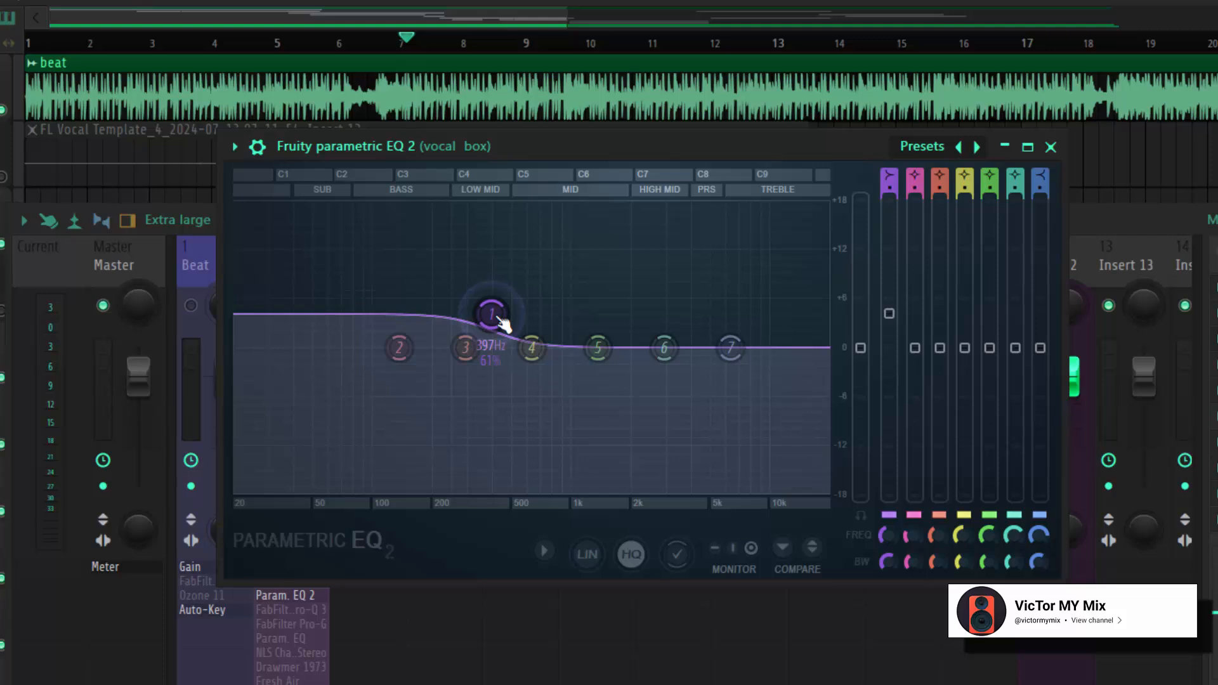
left_click_drag(496, 317, 495, 315)
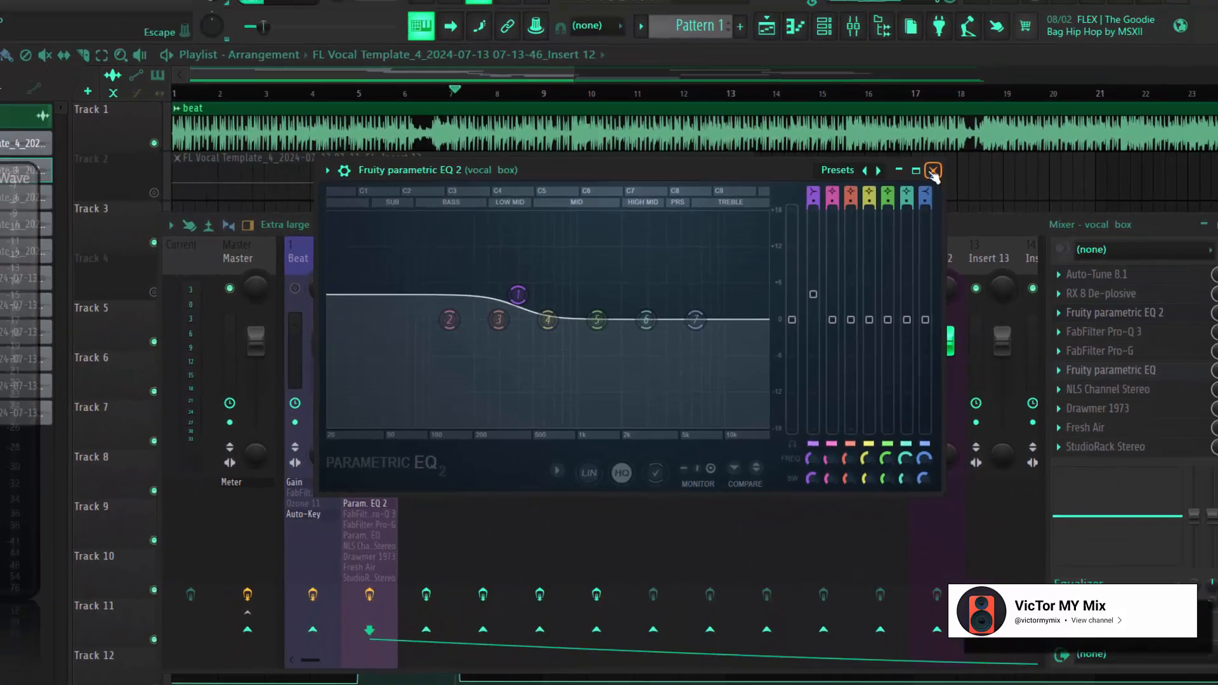
left_click(1050, 148)
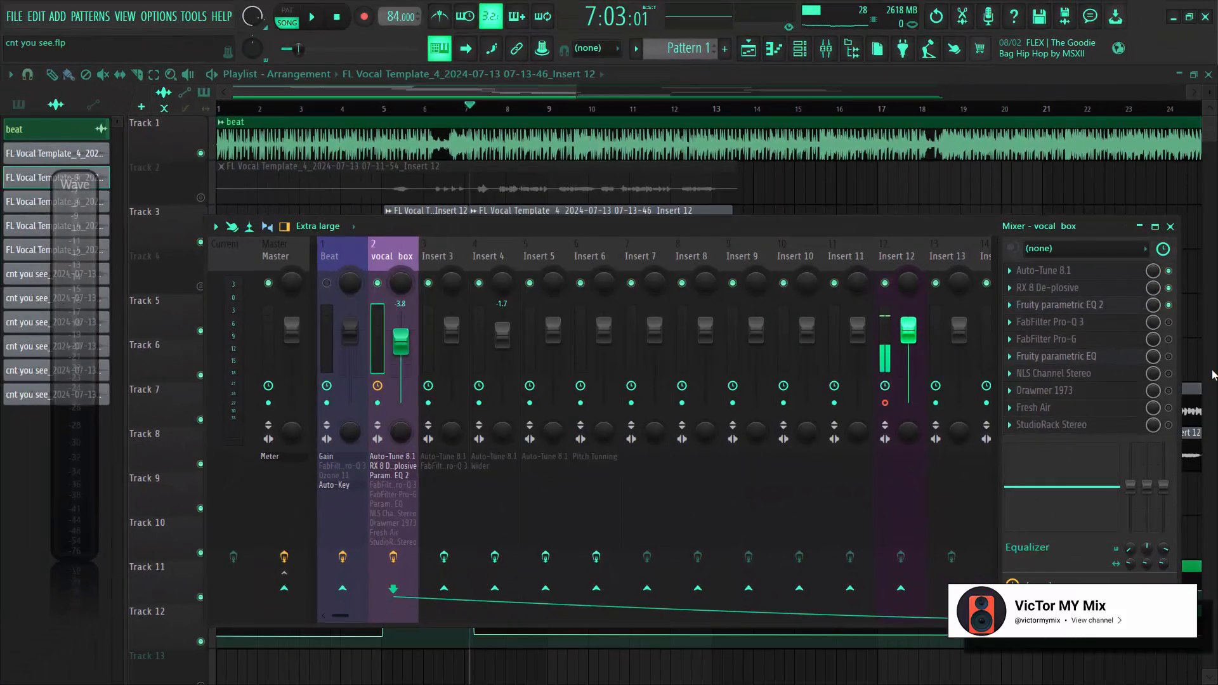
- Enable FabFilter Pro-Q 3 on the vocal box track and open it with its full curve in view
left_click(1167, 322)
left_click(1057, 323)
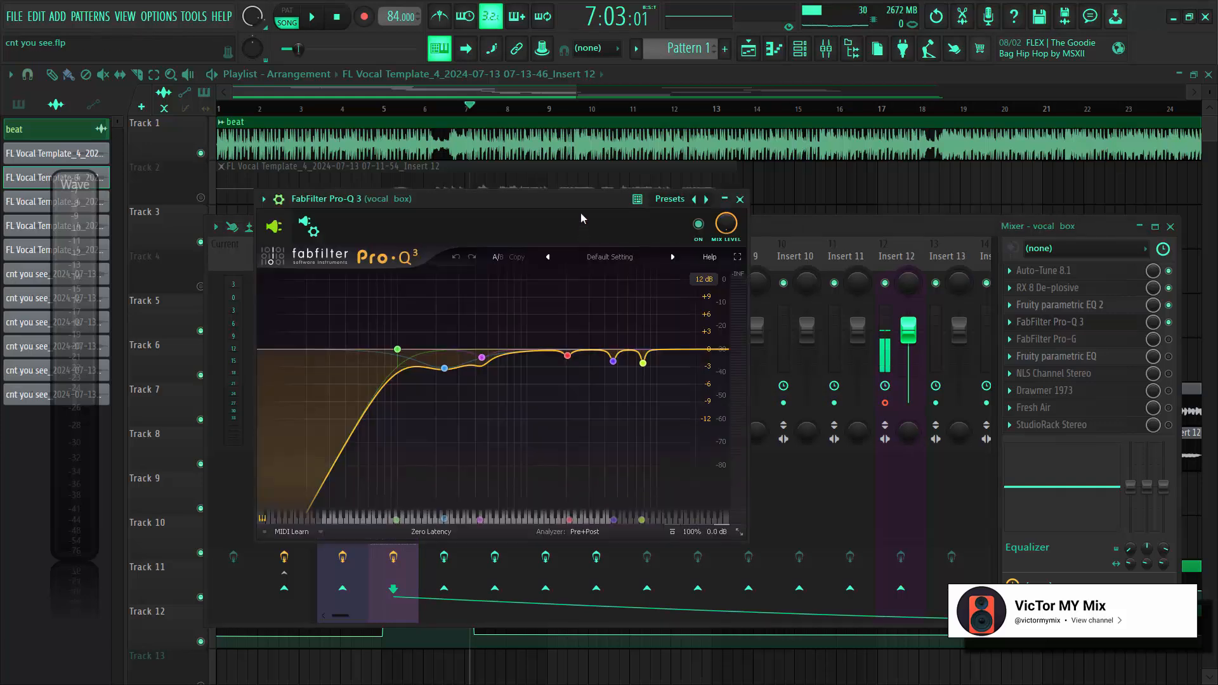
left_click_drag(585, 197, 650, 193)
left_click(350, 200)
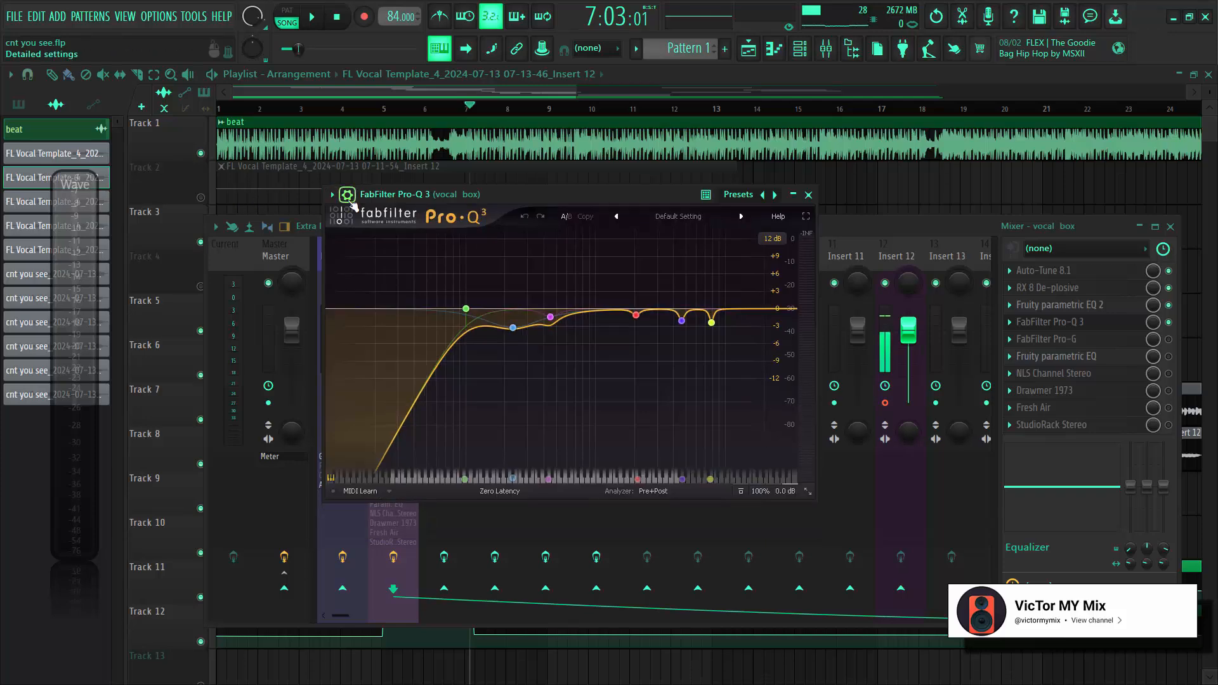
left_click_drag(516, 192, 546, 192)
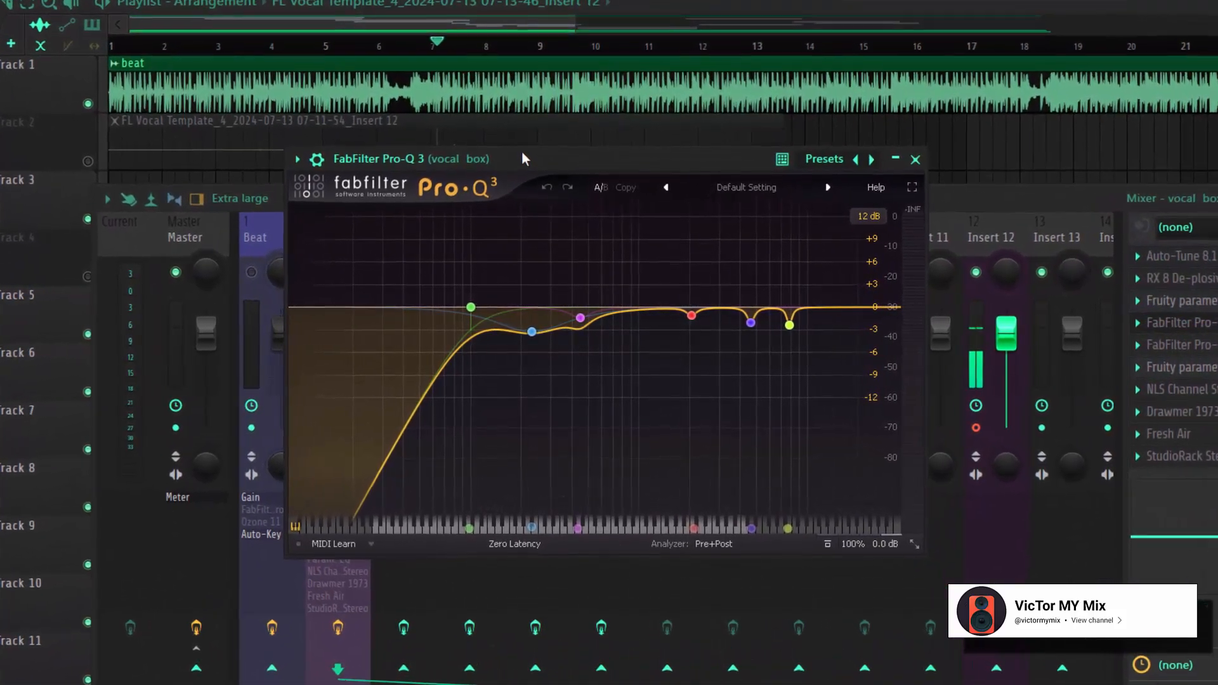
- Inspect the low-cut band in the vocal's Pro-Q 3 and try its band solo
mouse_move(469, 308)
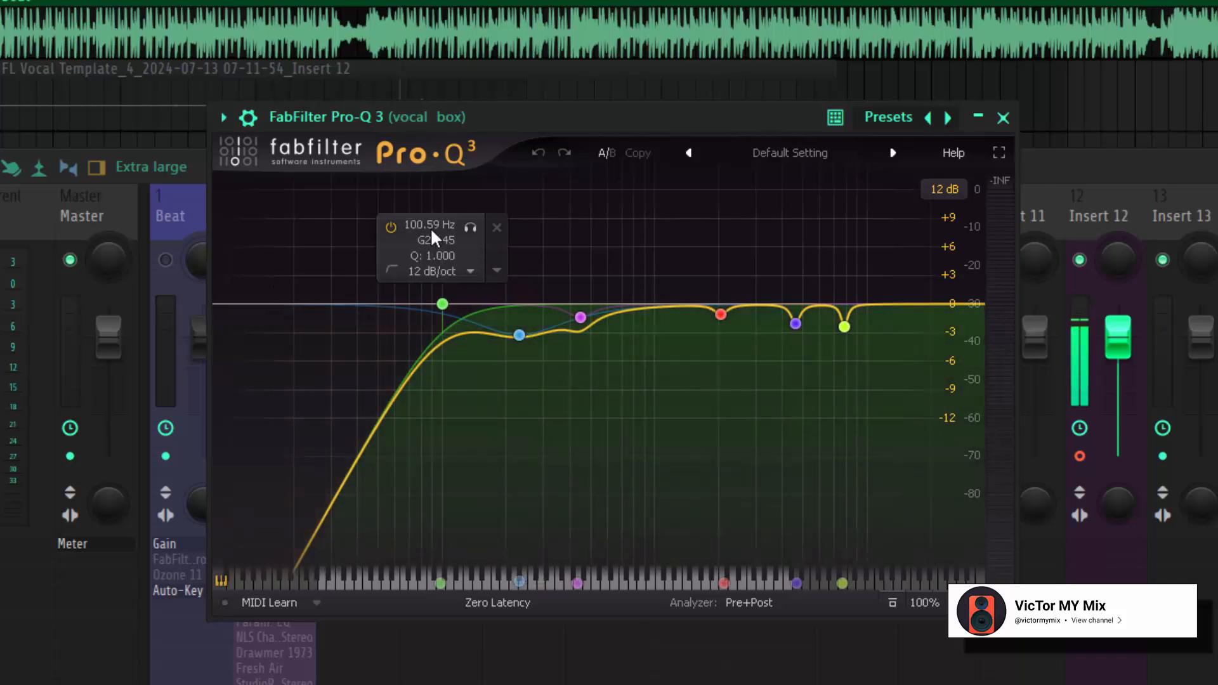
left_click(467, 228)
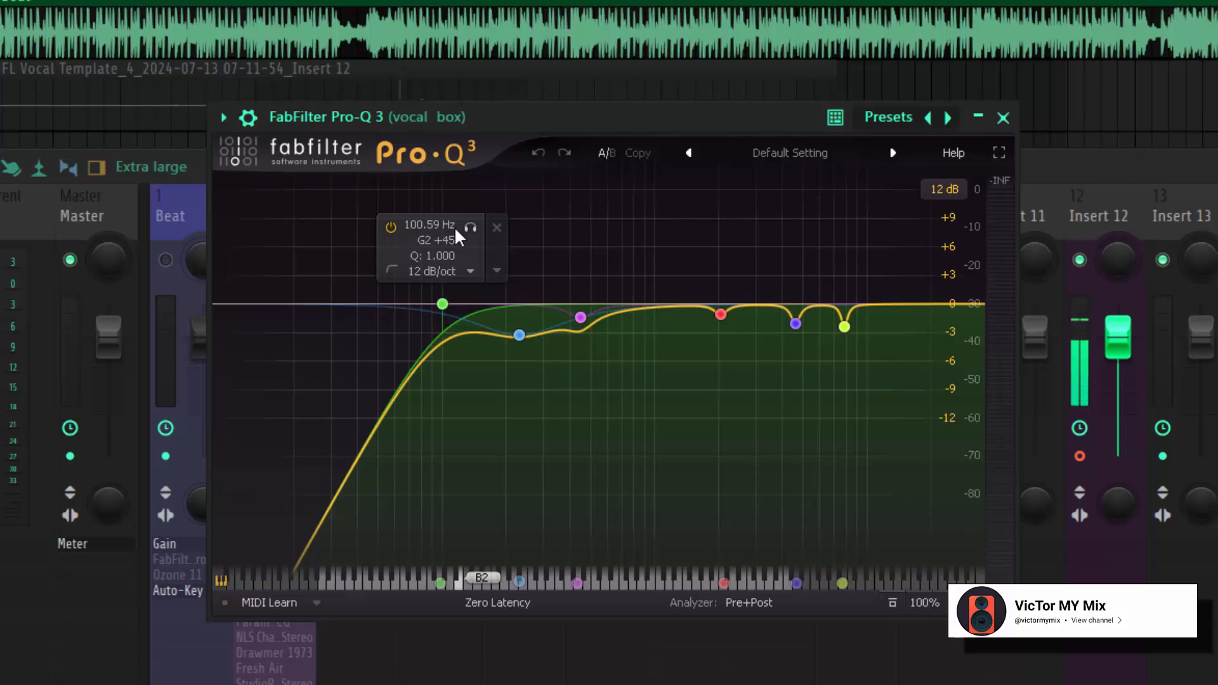
left_click(470, 226)
left_click(470, 227)
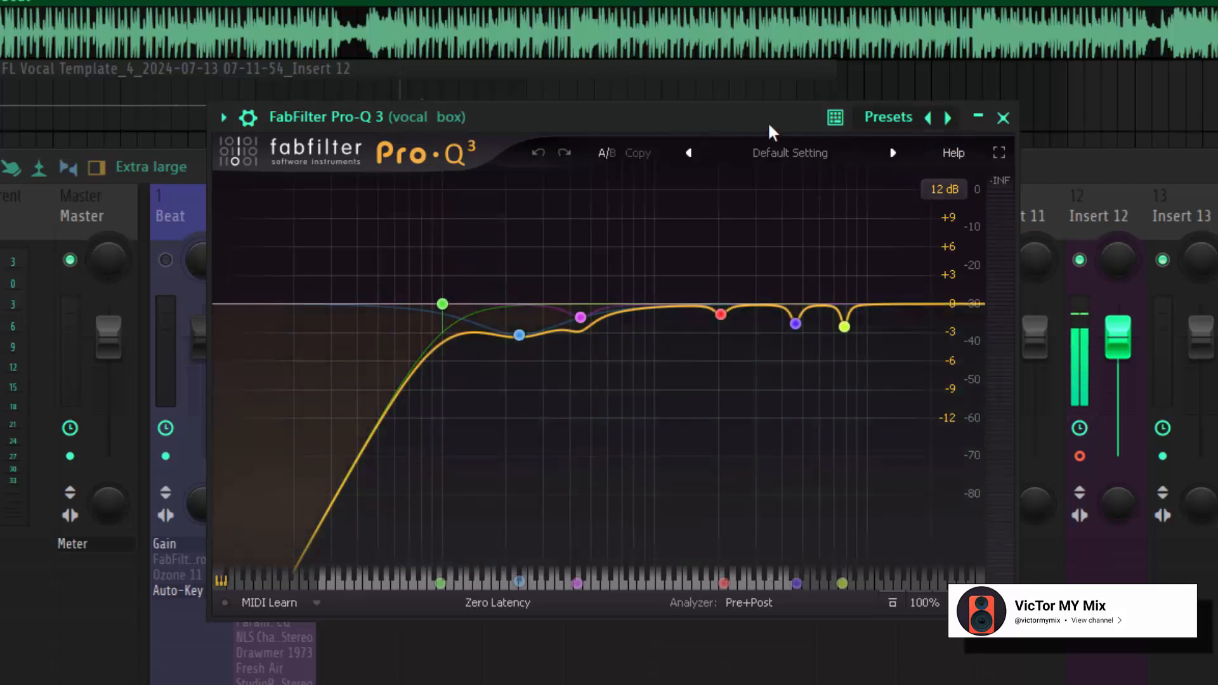
- Load a fresh FabFilter Pro-Q 3 on the empty Insert 9 mixer track to demonstrate a low cut
left_click_drag(769, 123, 587, 130)
left_click(872, 206)
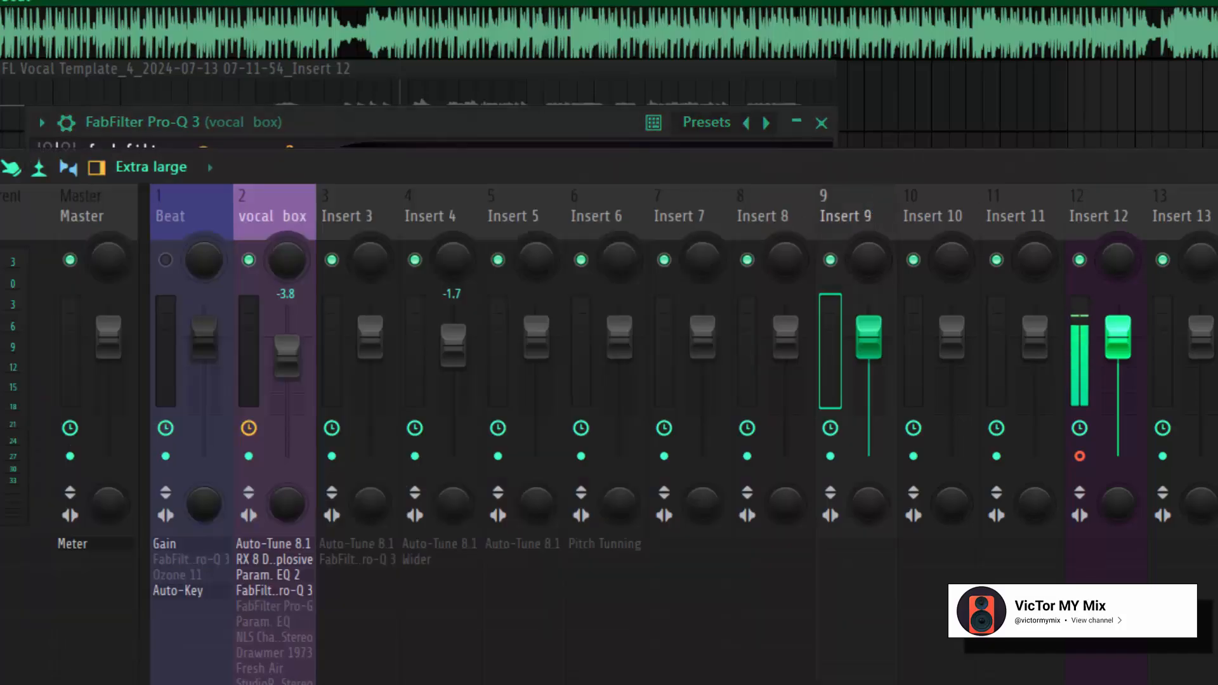
left_click(1215, 279)
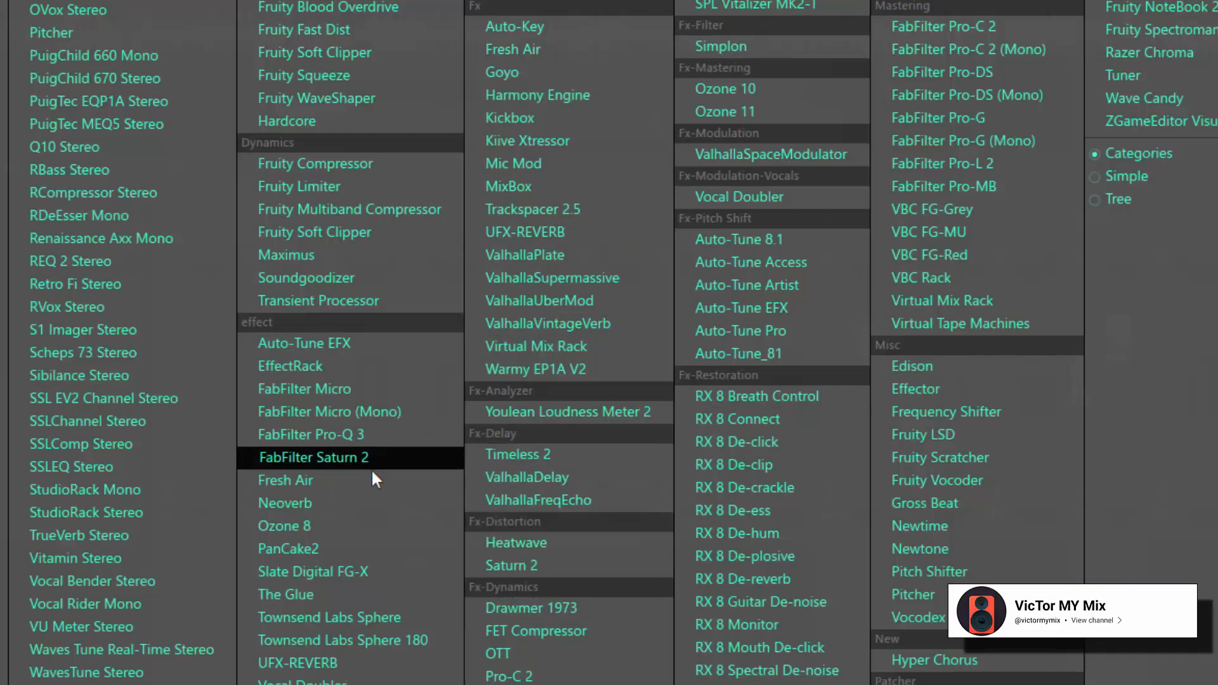
left_click(371, 436)
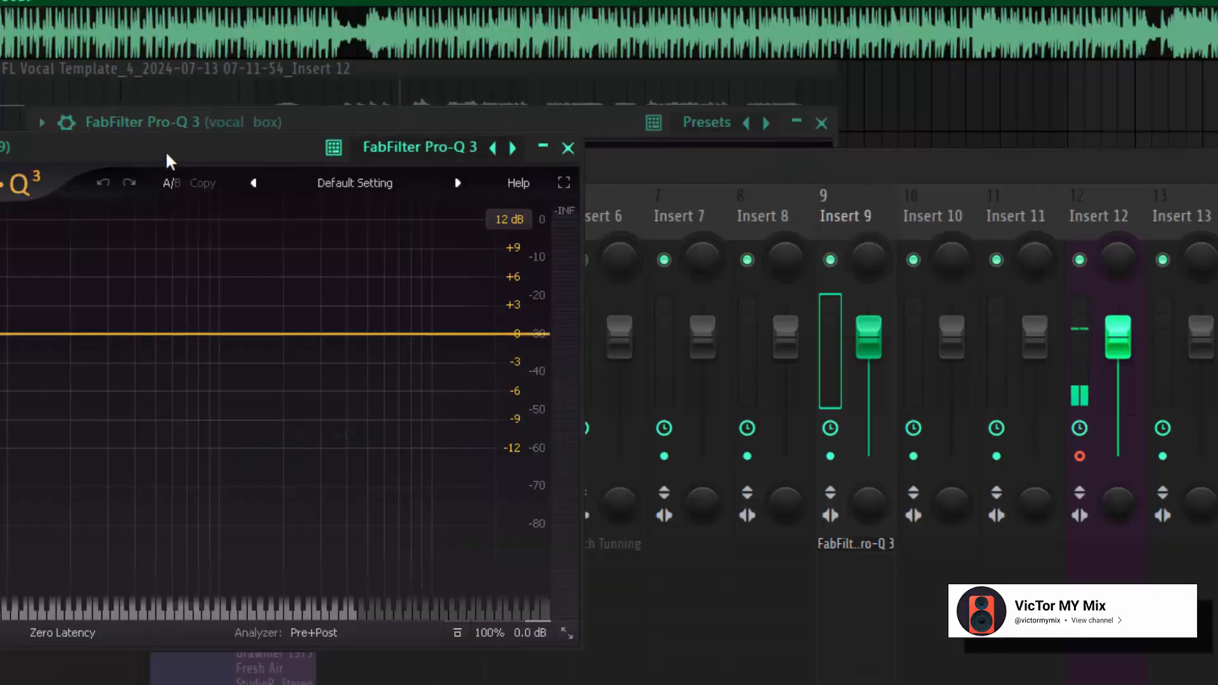
left_click_drag(165, 151, 925, 190)
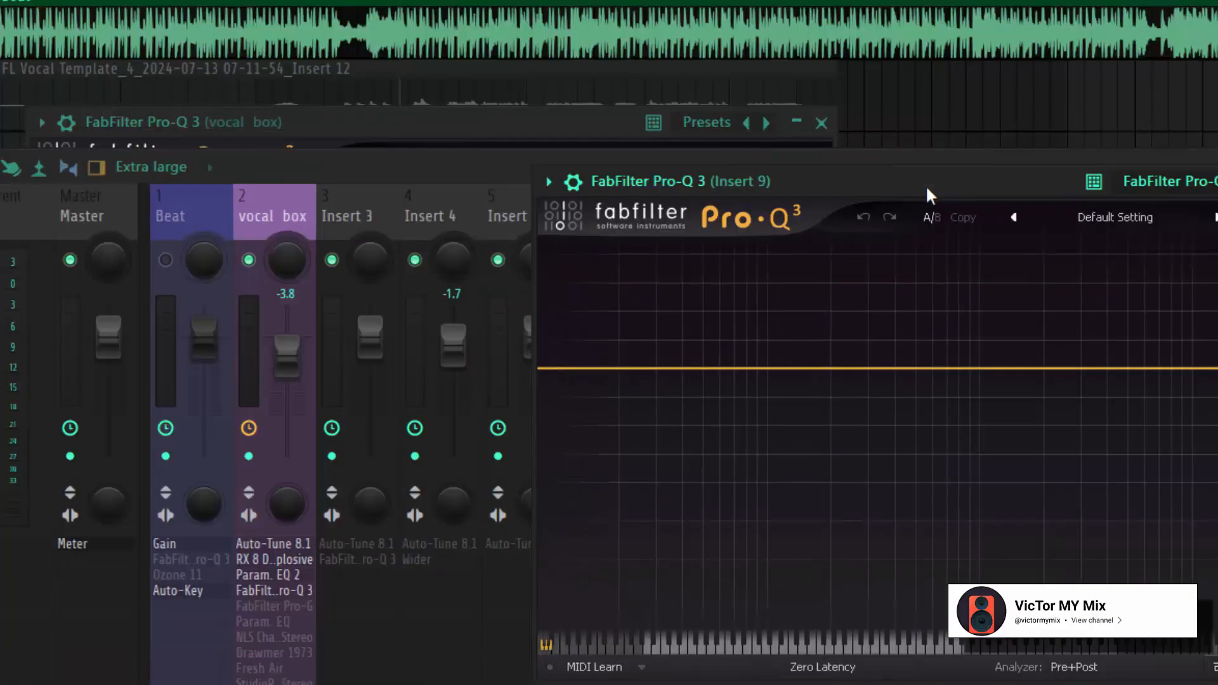
- Add a low-cut band in Insert 9's Pro-Q 3, try an 18 dB/oct slope, then set 36 dB/oct at about 116 Hz
left_click(549, 368)
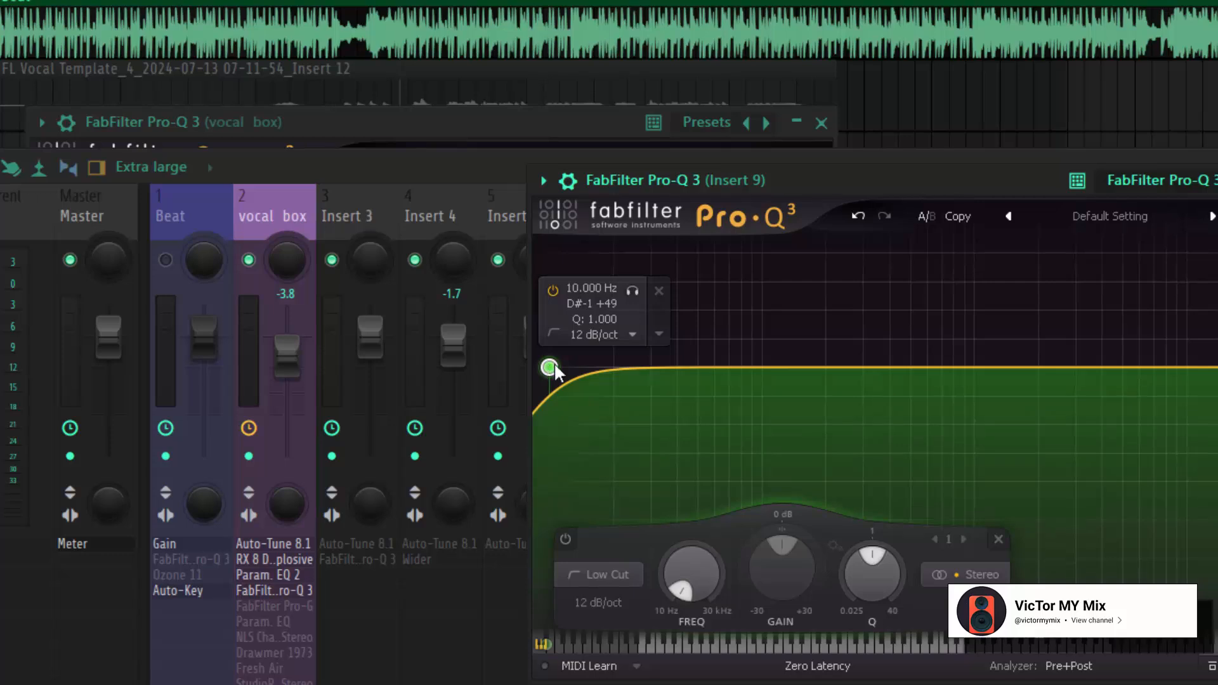
left_click(611, 604)
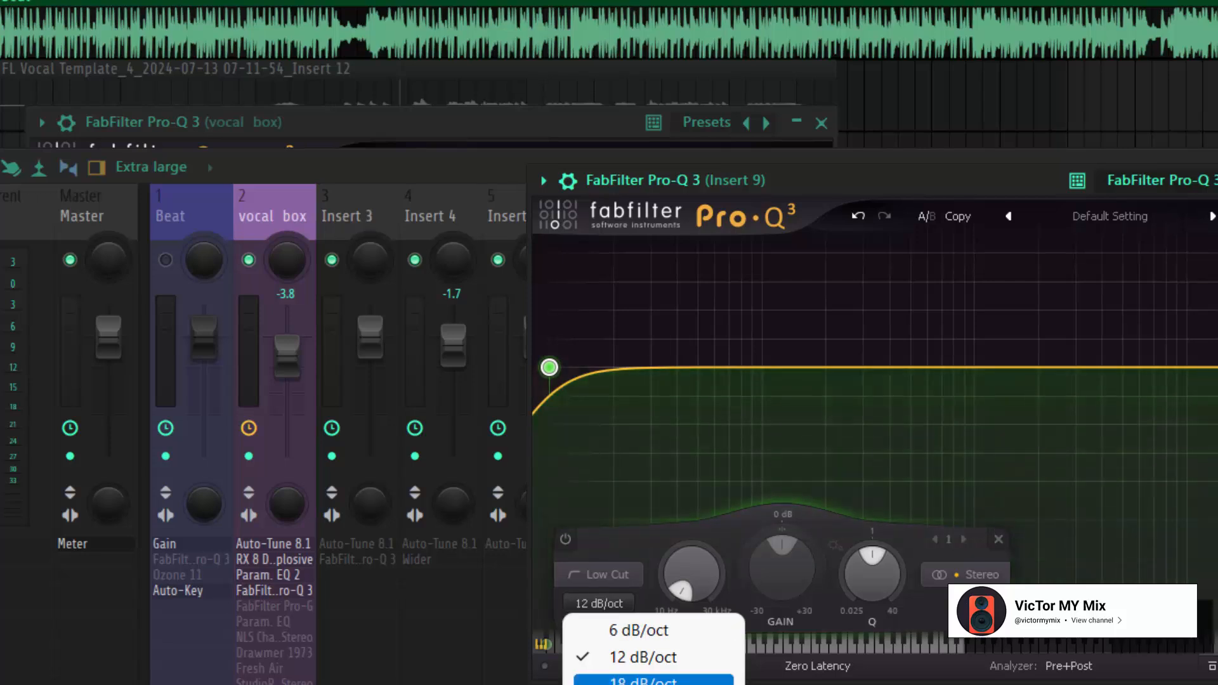
left_click(653, 680)
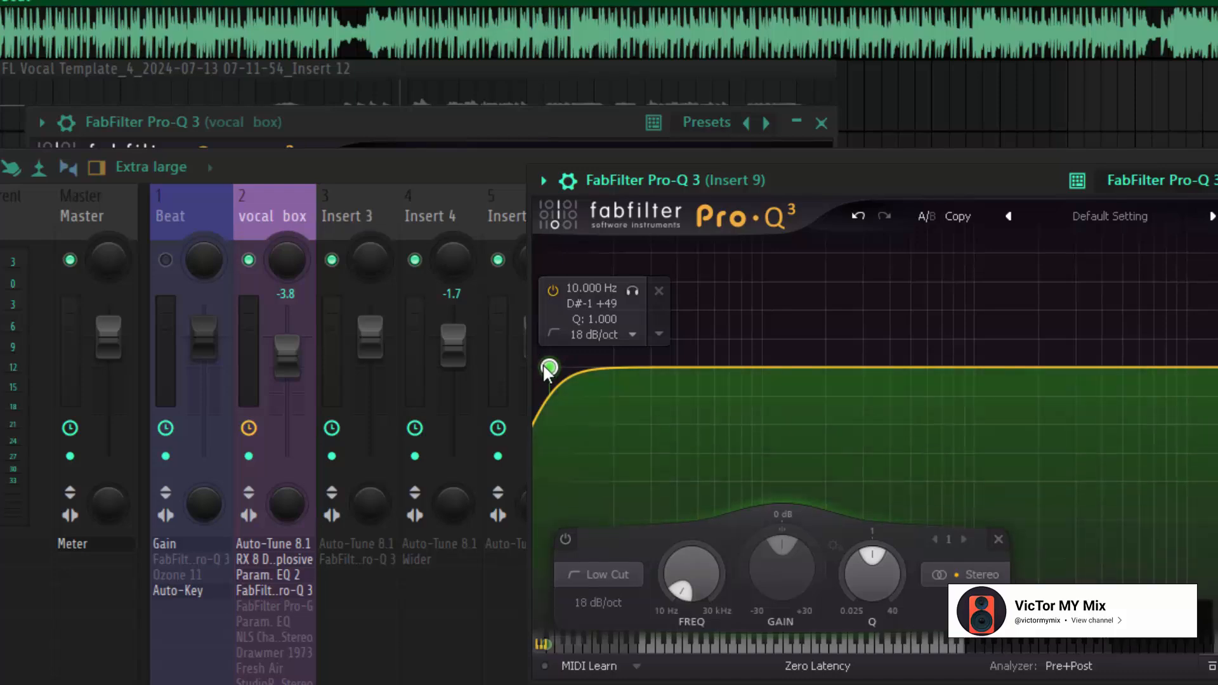
left_click_drag(549, 367, 705, 366)
left_click(628, 603)
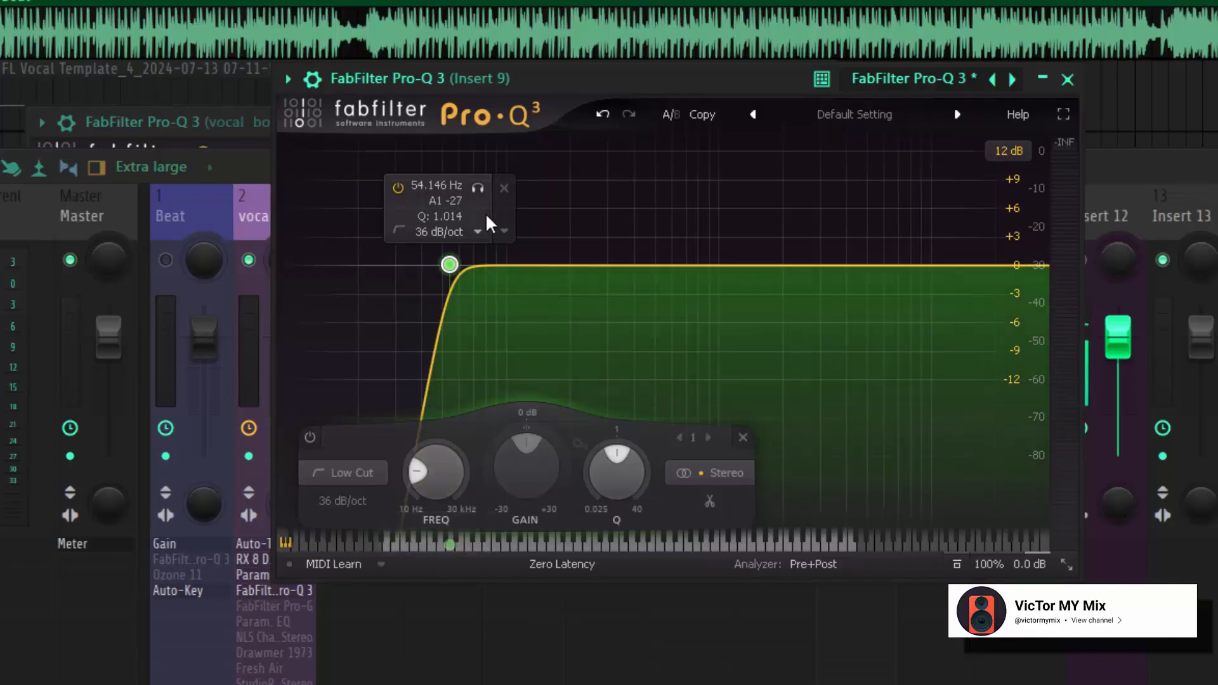
left_click_drag(478, 188, 556, 232)
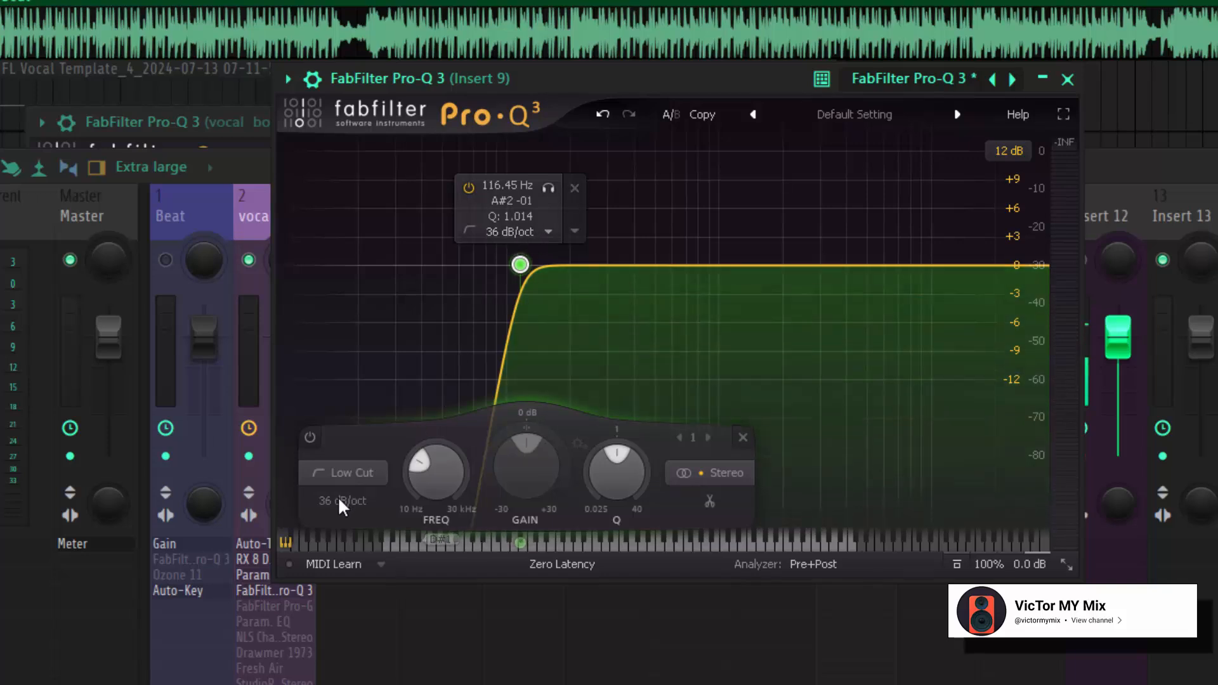
- Remove the demonstration Pro-Q 3 from Insert 9 and bring the vocal box Pro-Q 3 back into view
left_click(1068, 80)
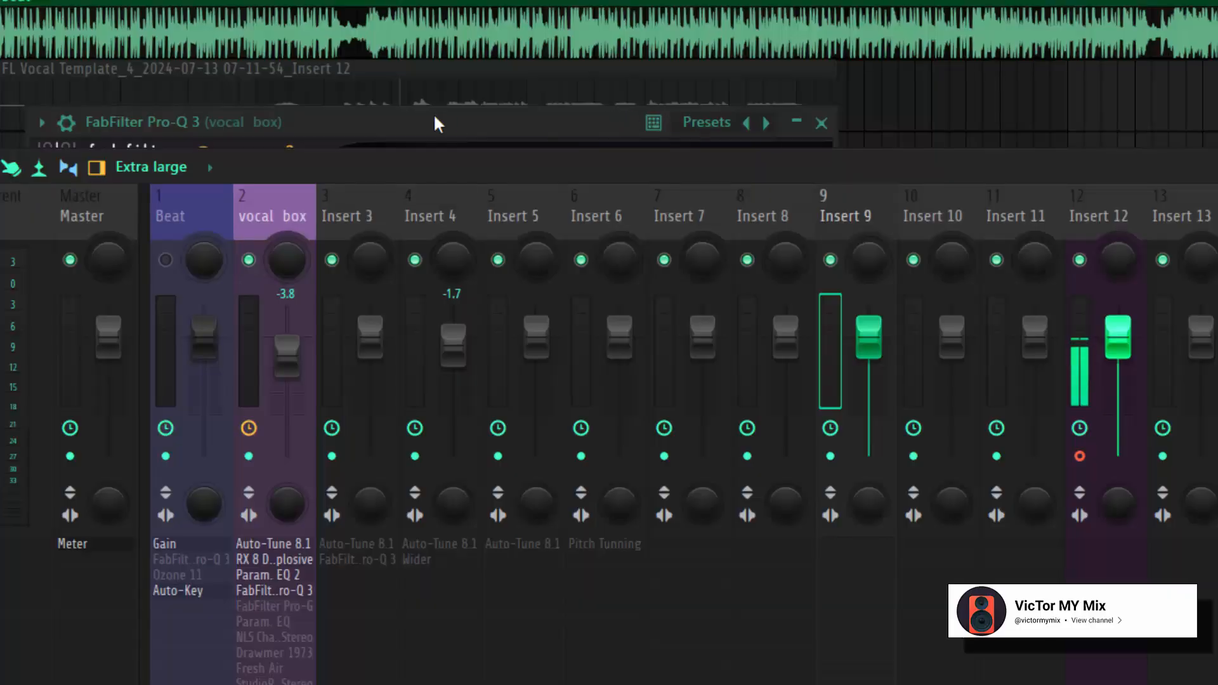
double_click(433, 119)
left_click_drag(435, 115, 636, 121)
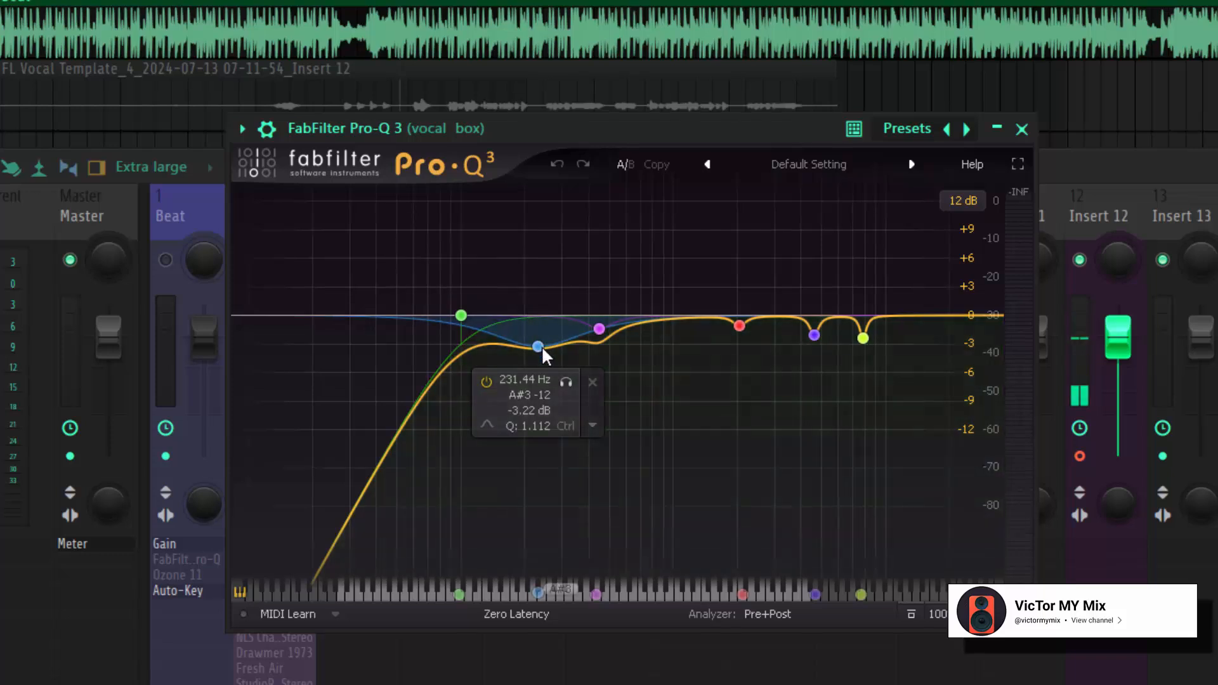
- Audition the vocal's 231 Hz bell cut in solo during playback, and inspect the neighbouring 450 Hz band
left_click(539, 348)
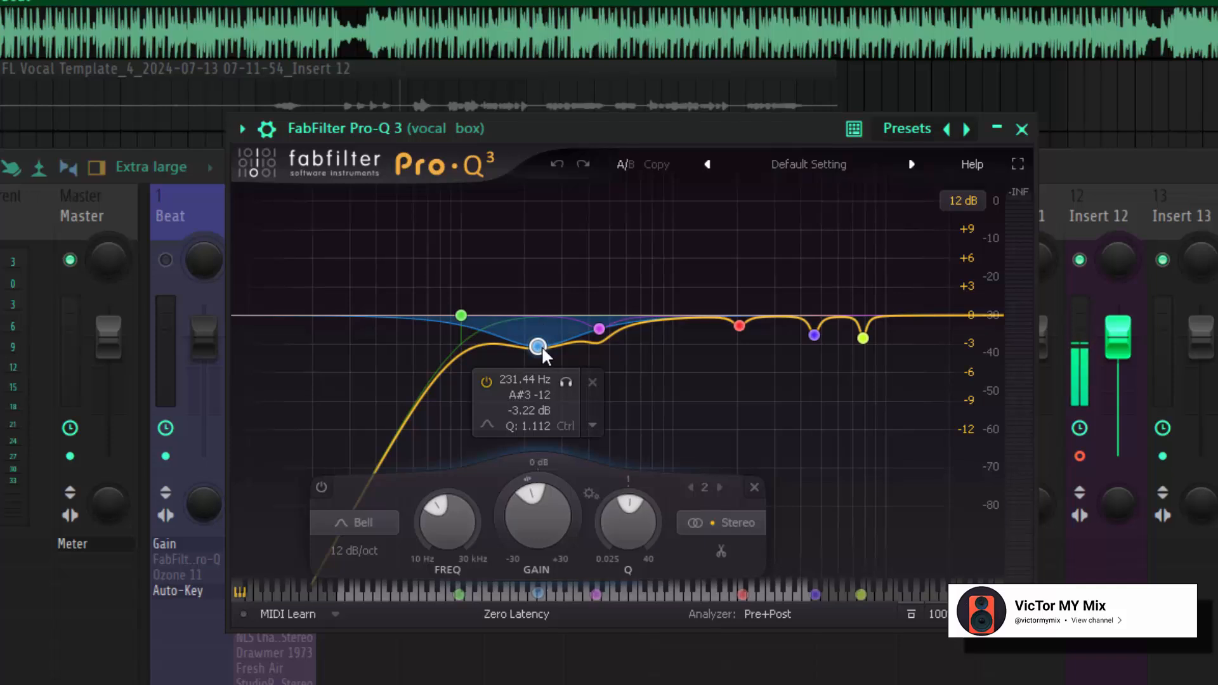
left_click(568, 383)
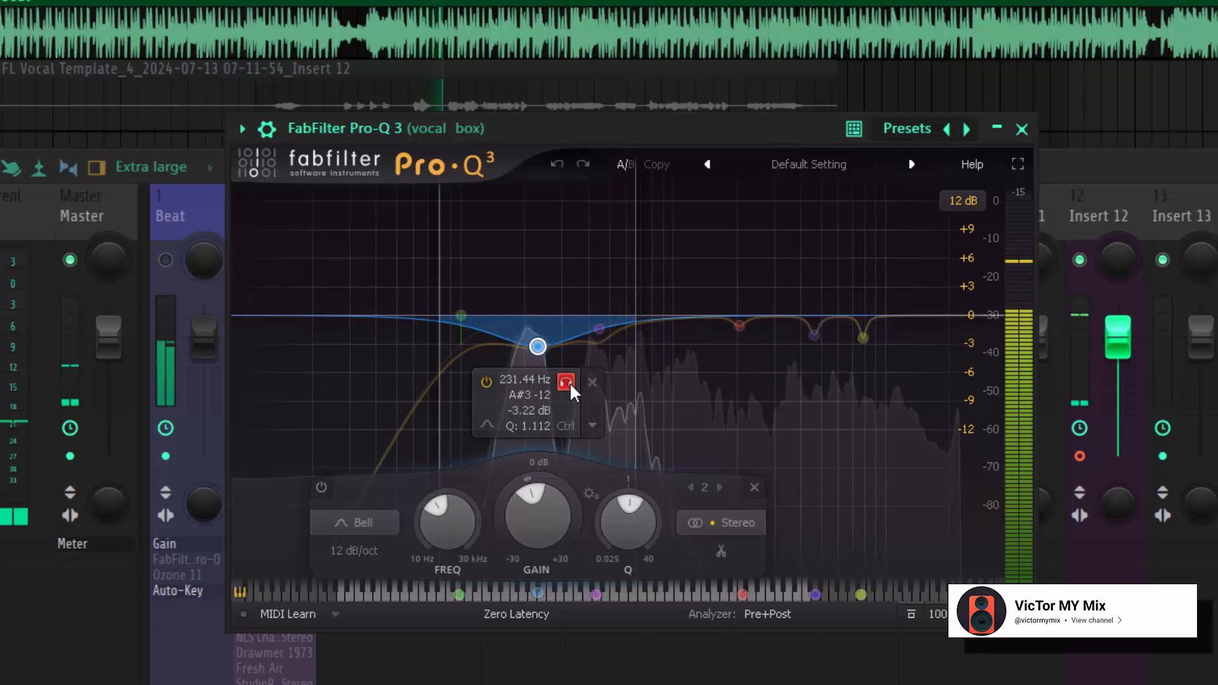
left_click(565, 381)
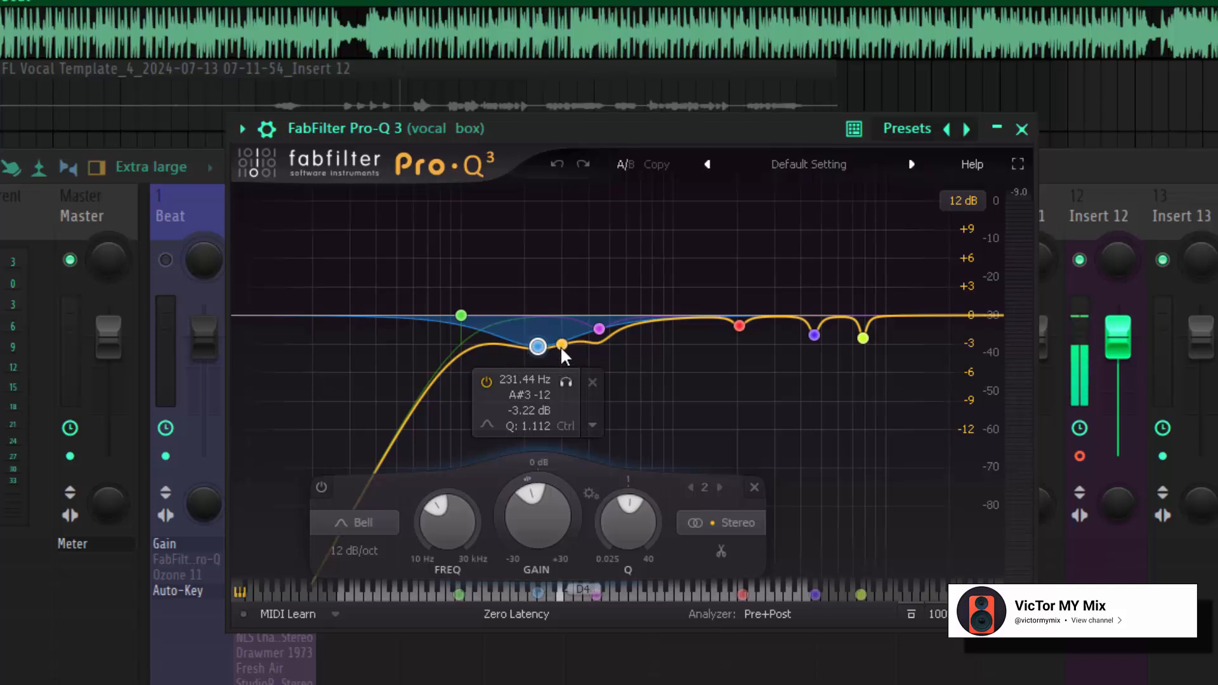
left_click(630, 370)
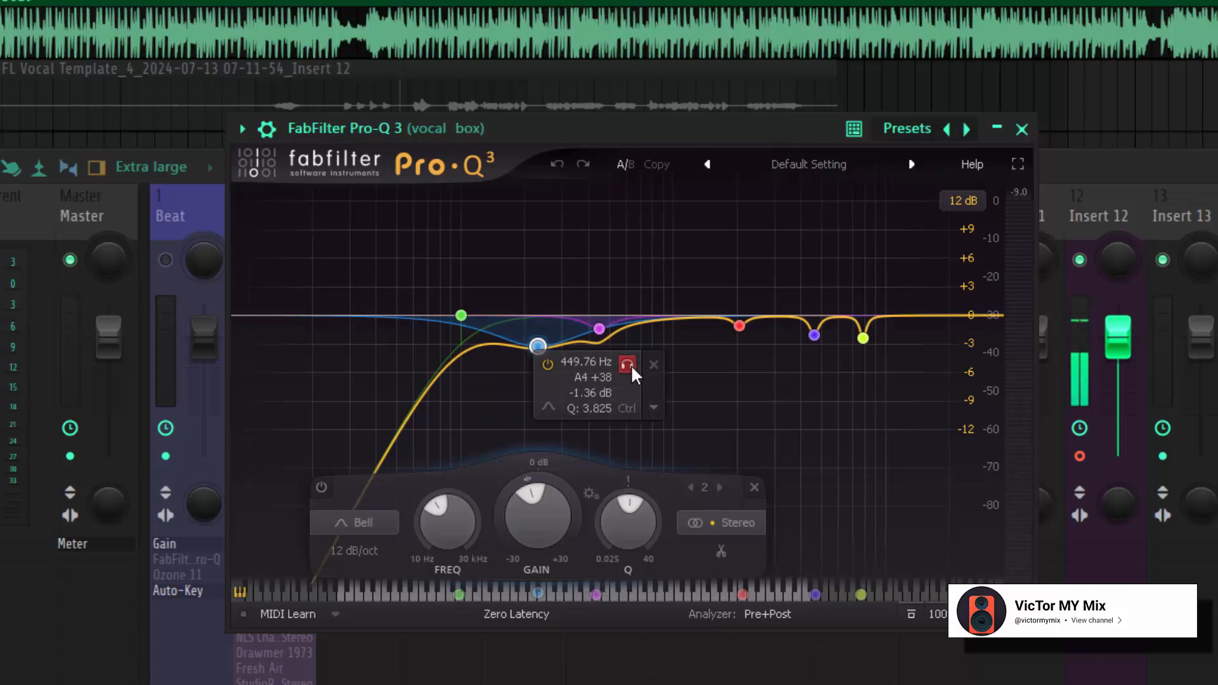
left_click(627, 368)
- Solo the lowest bell cut again while the vocal plays and nudge its frequency to 234.06 Hz
mouse_move(541, 351)
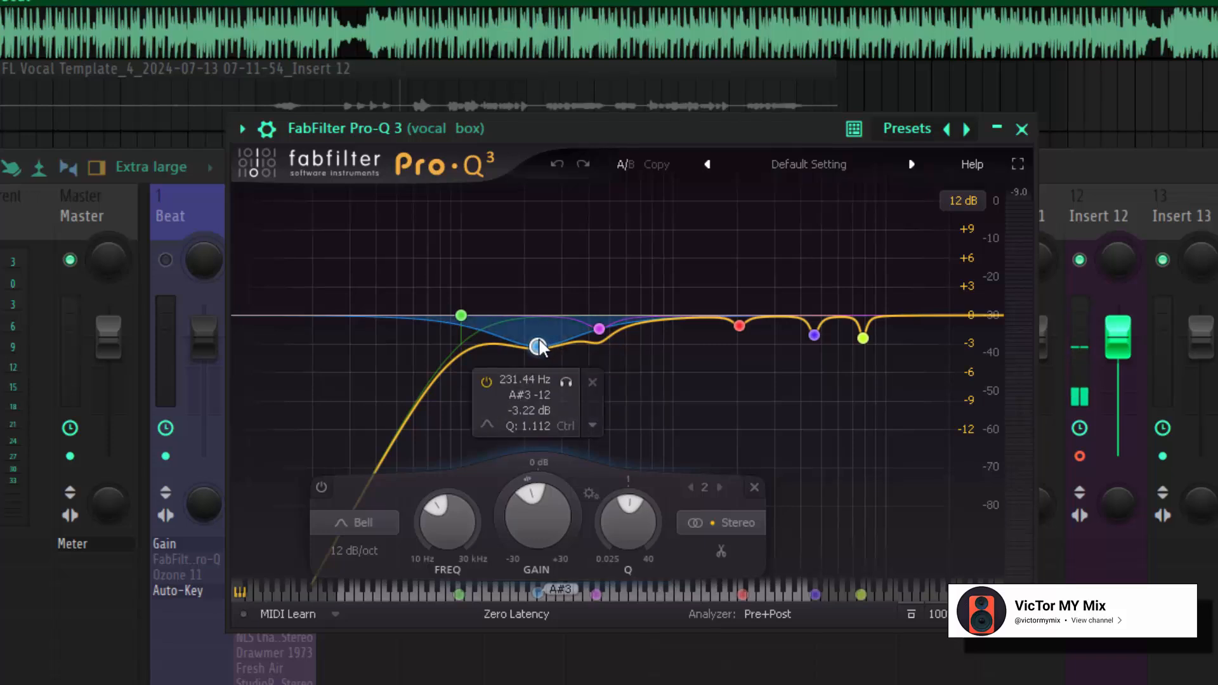
left_click(574, 386)
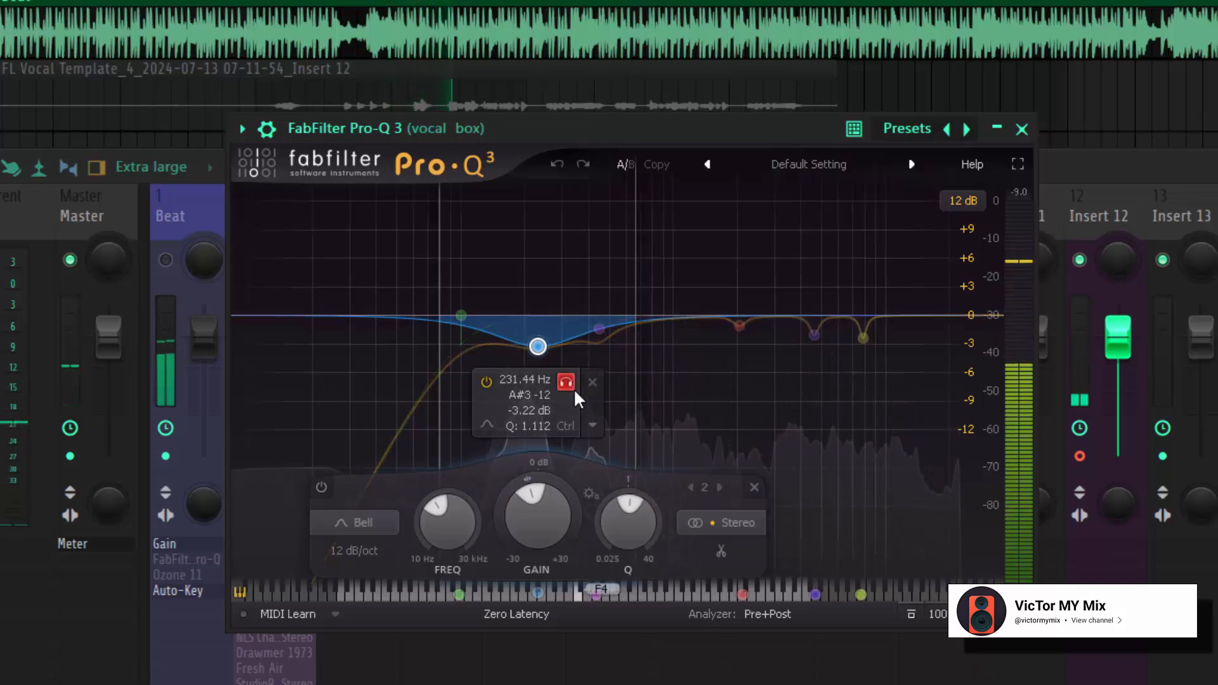
left_click_drag(575, 390, 576, 390)
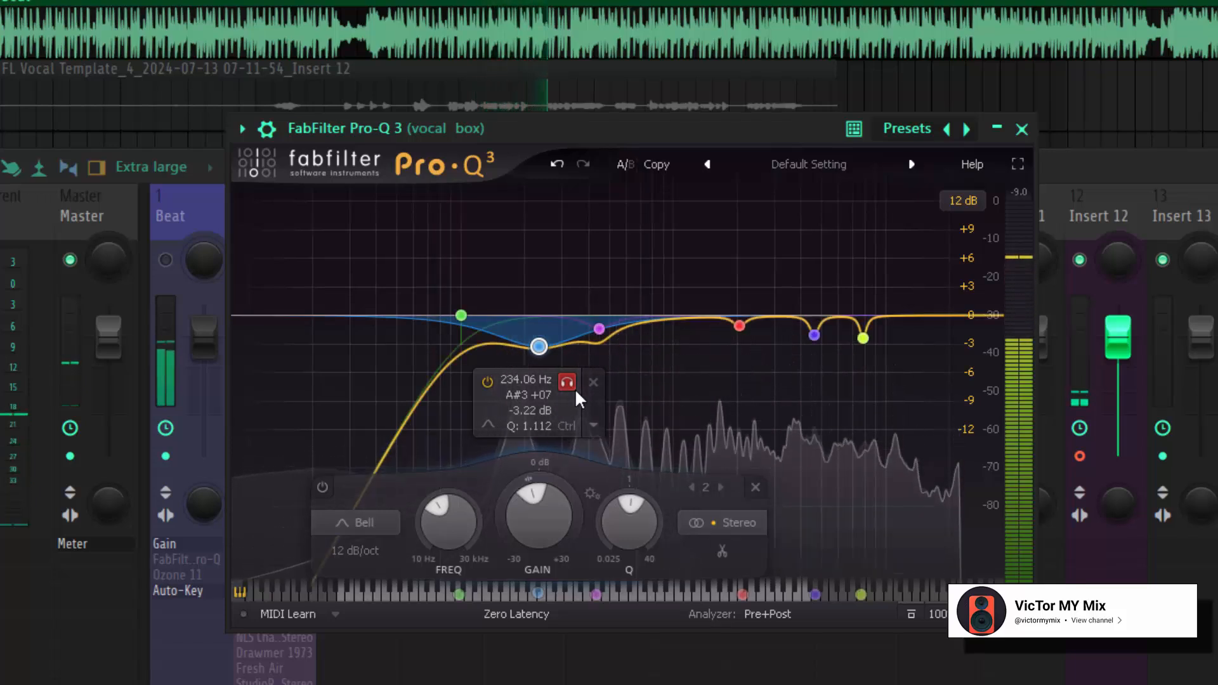
- Stop playback and solo the vocal's 449.76 Hz bell cut in Pro-Q 3 to hear the frequencies it reduces
key("space")
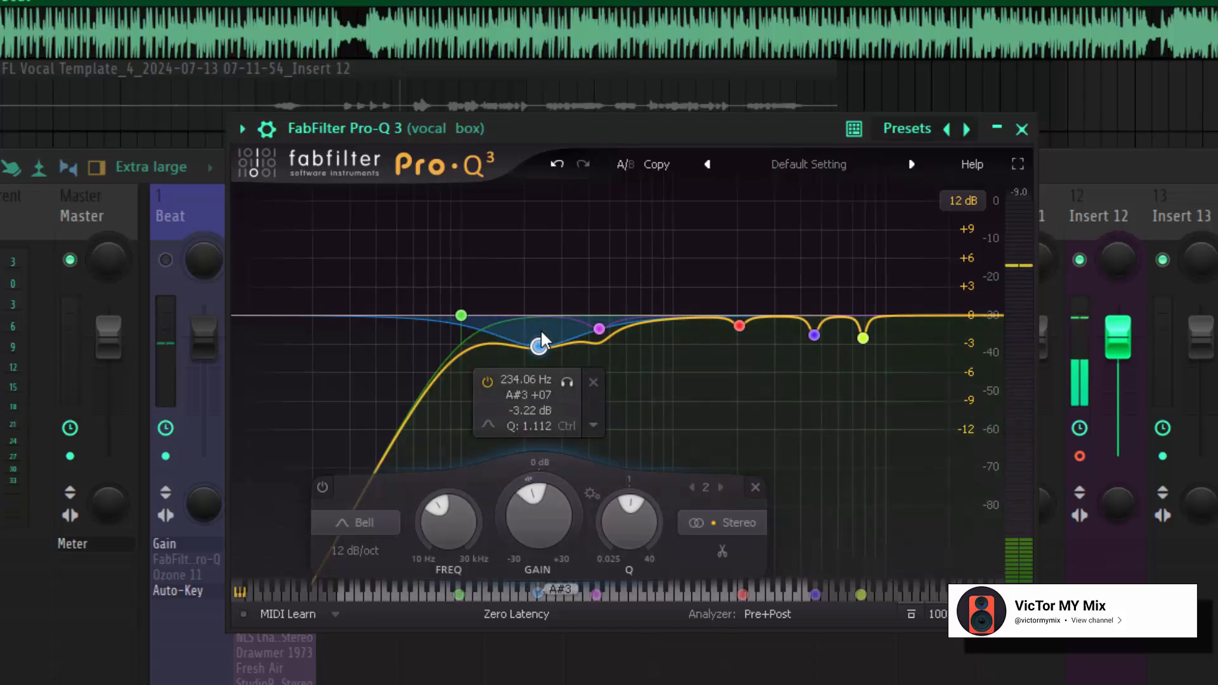
left_click(599, 329)
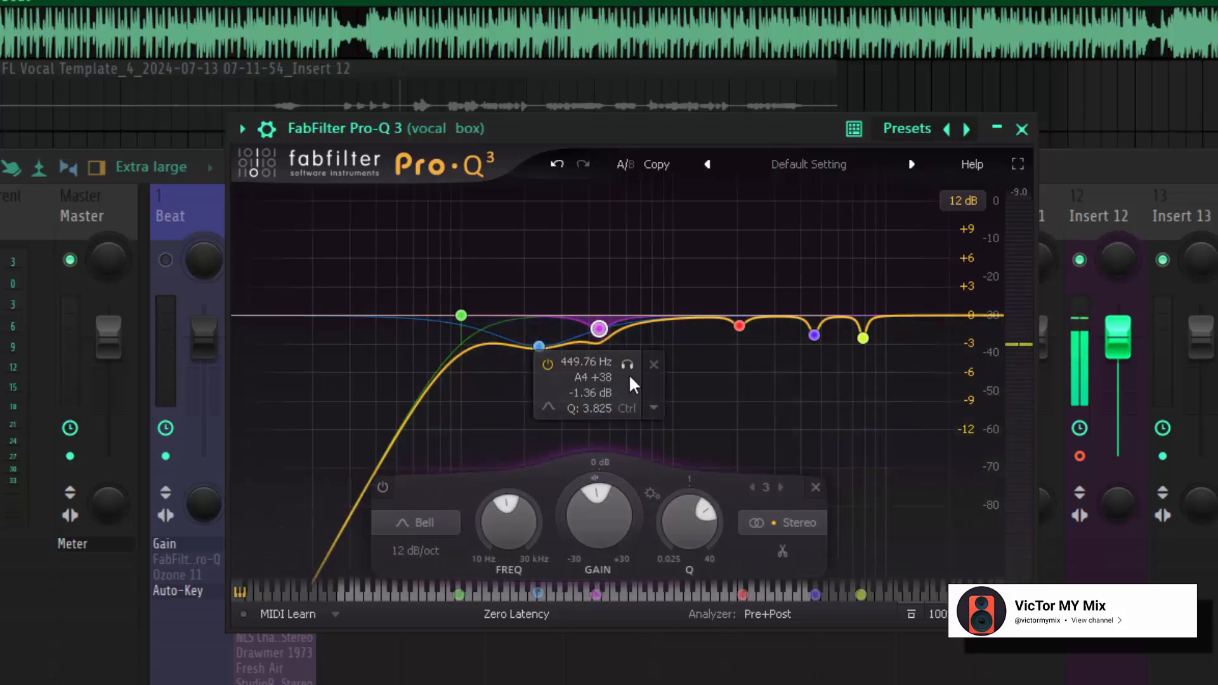
left_click(629, 368)
left_click_drag(626, 370, 623, 368)
- Audition the narrow 2056.8 Hz cut in solo, and inspect the 4627 Hz cut and the highest band
left_click(739, 326)
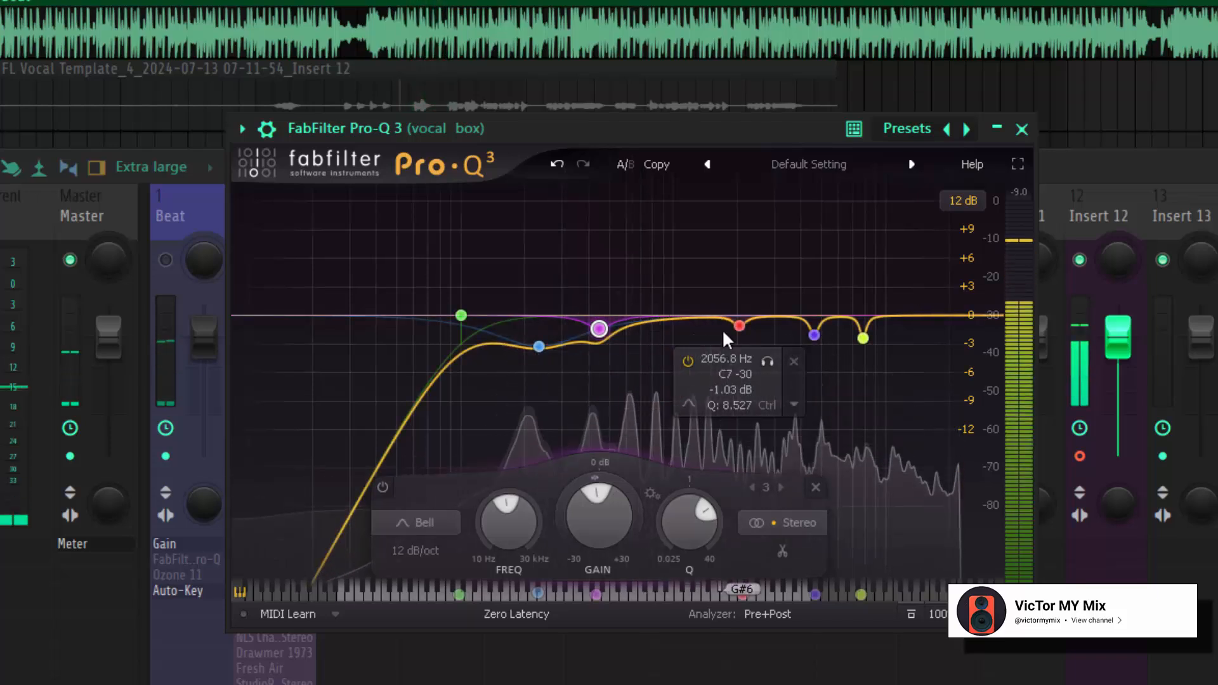
left_click(767, 362)
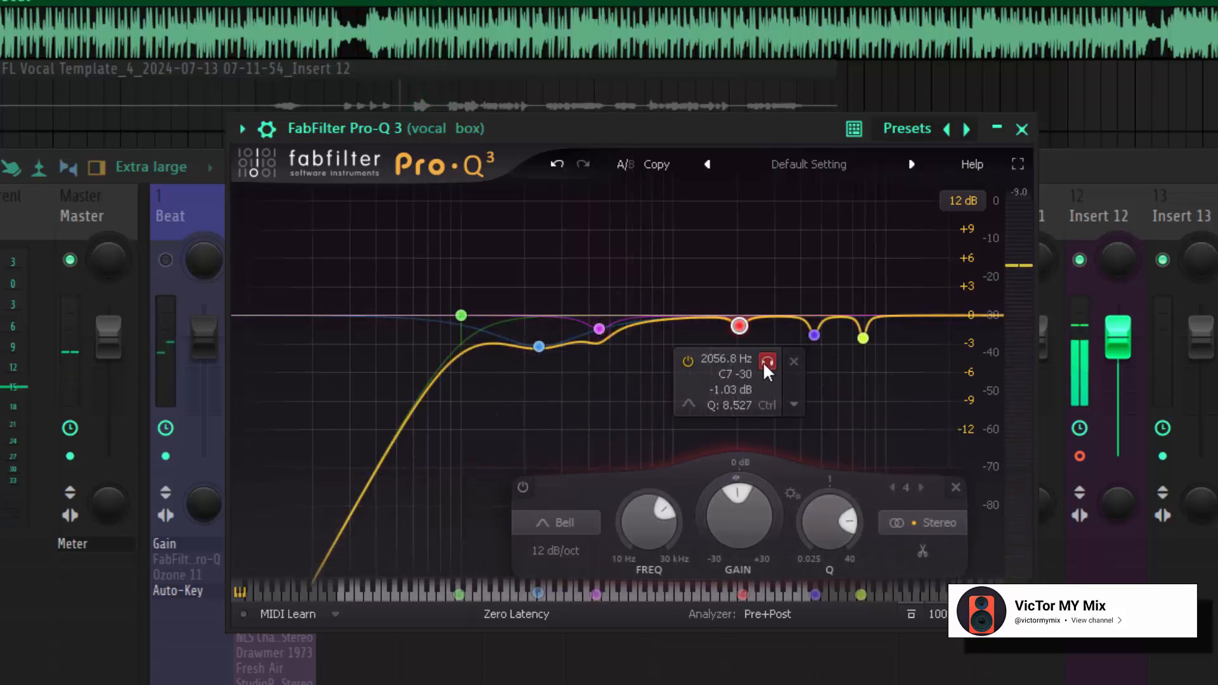
left_click_drag(762, 360, 762, 361)
left_click(811, 331)
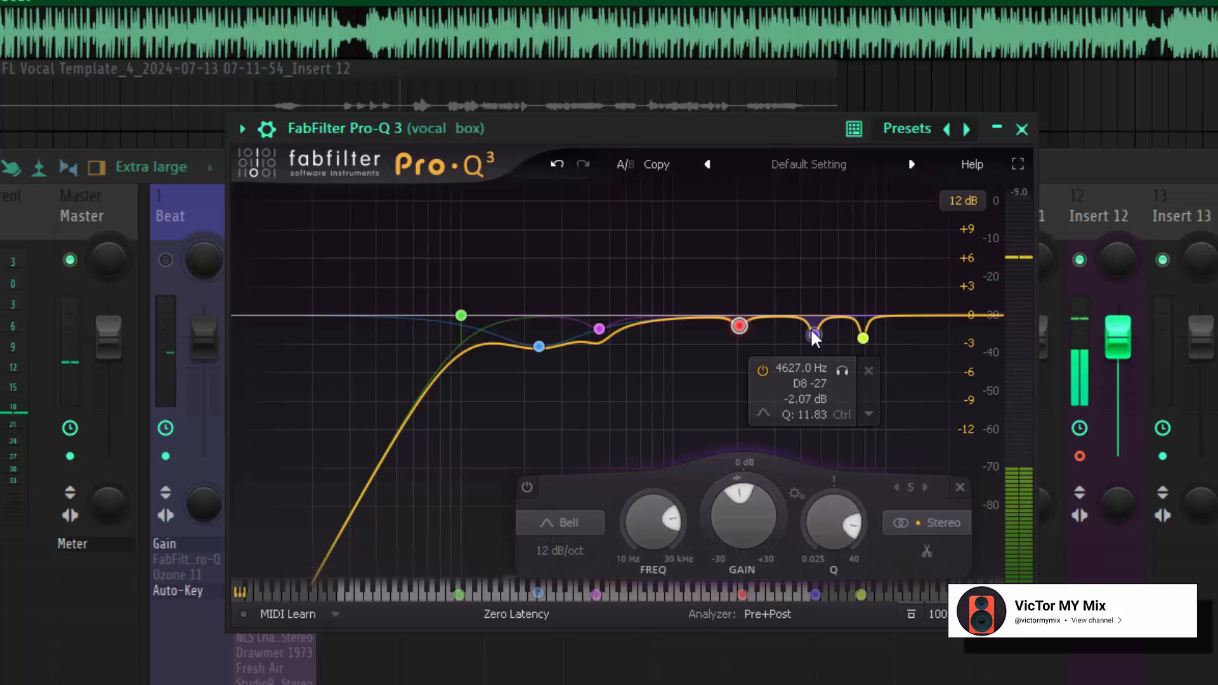
left_click_drag(840, 378, 895, 370)
left_click(863, 338)
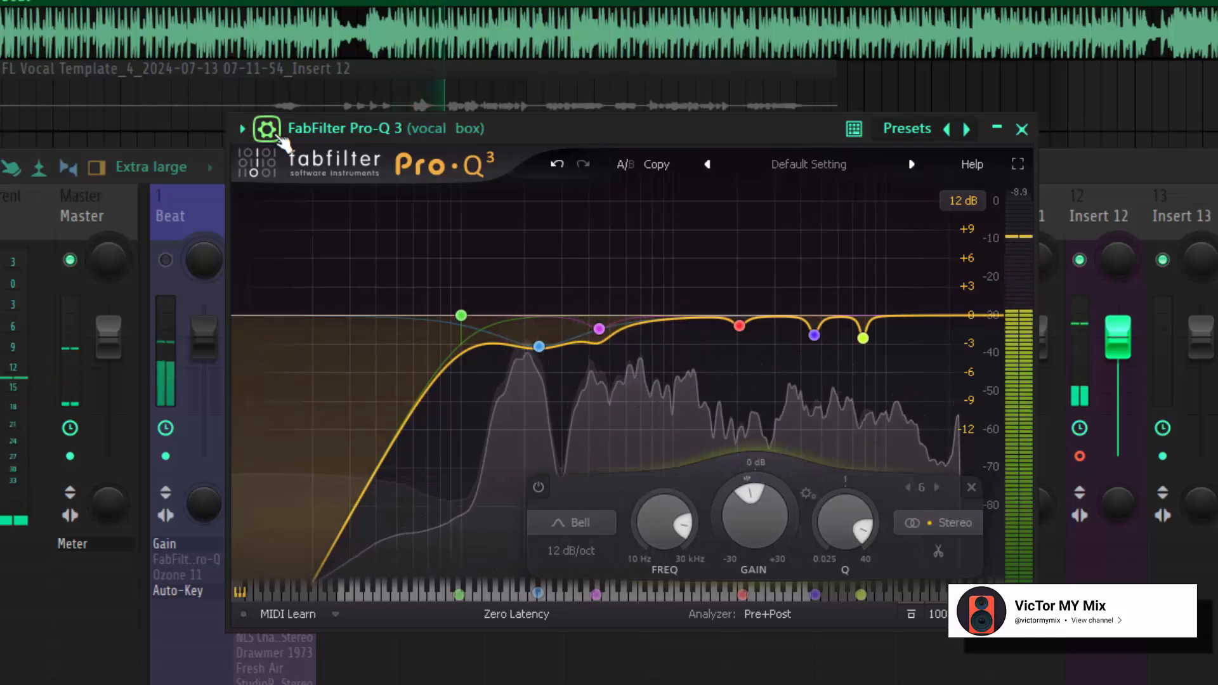
- Show Pro-Q 3's wrapper settings and switch the plugin off and back on to compare the vocal with and without EQ
left_click(278, 137)
left_click_drag(512, 126, 506, 89)
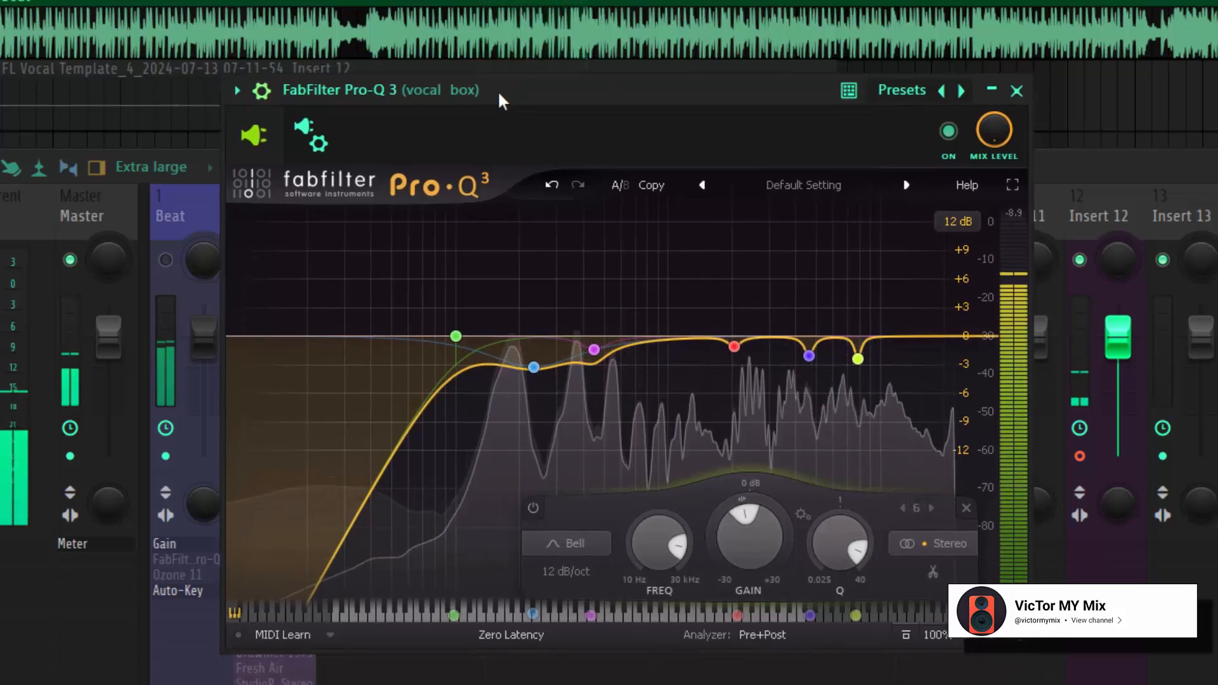
left_click(949, 132)
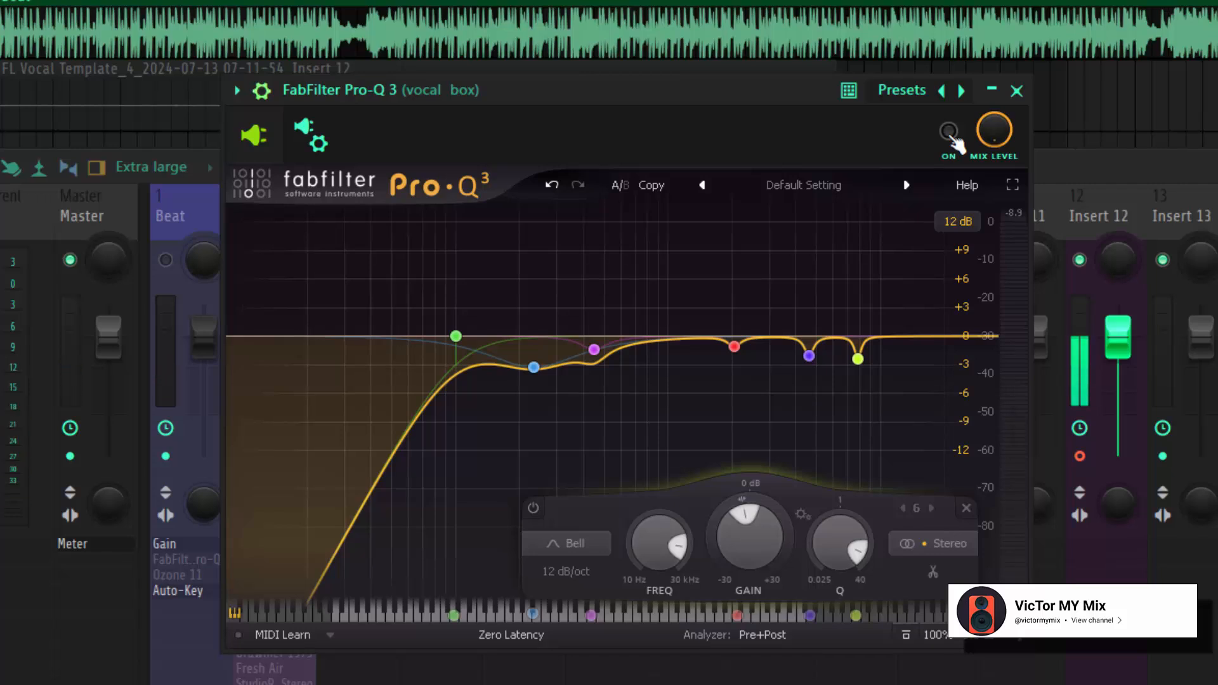
left_click(950, 132)
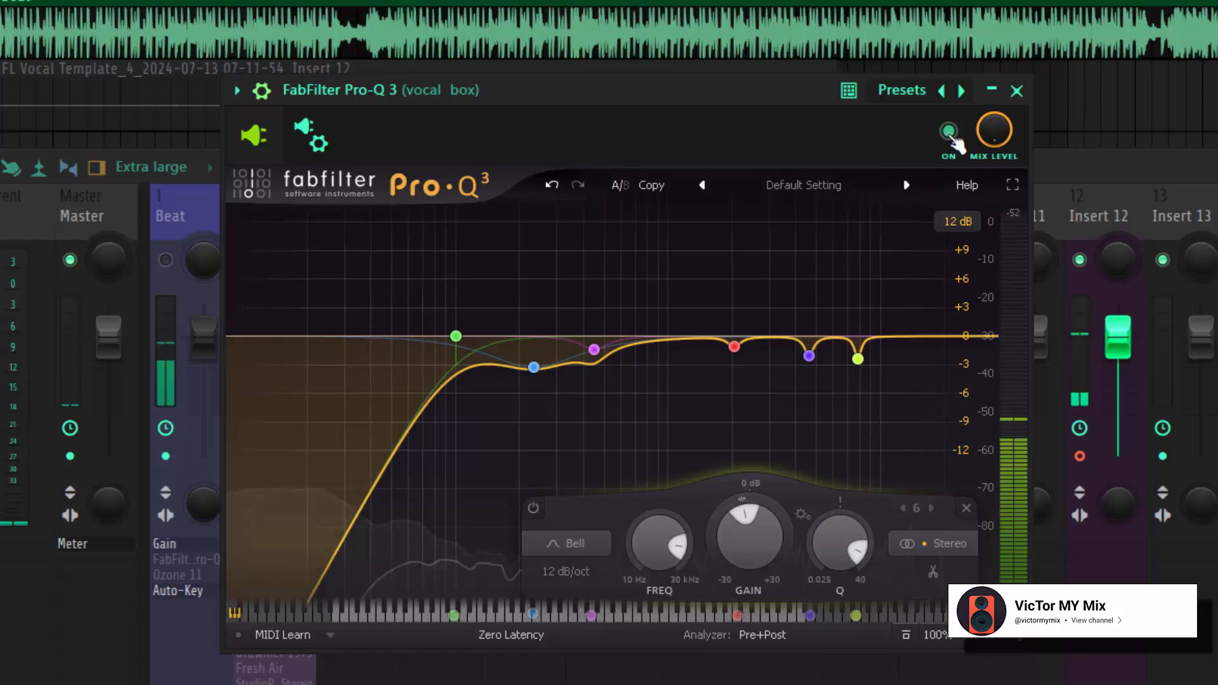
- Listen to the equalized vocal with the Beat unmuted, hide Pro-Q 3's wrapper settings, and mute the Beat again
left_click(164, 260)
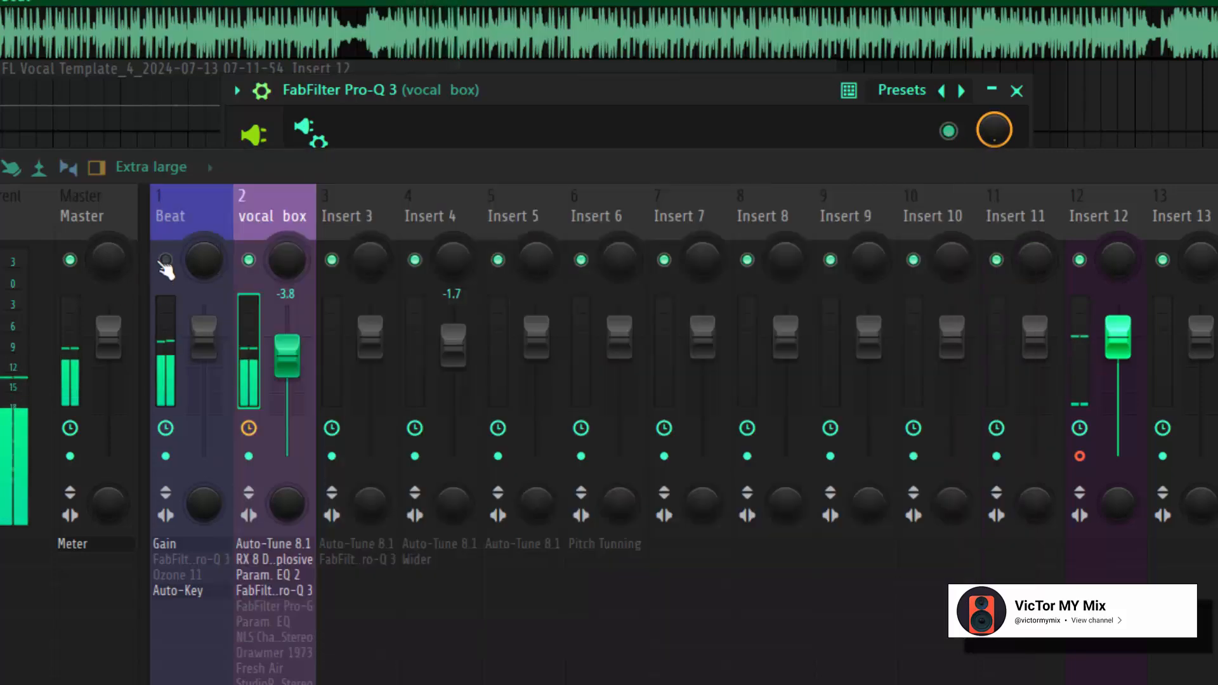
left_click(532, 93)
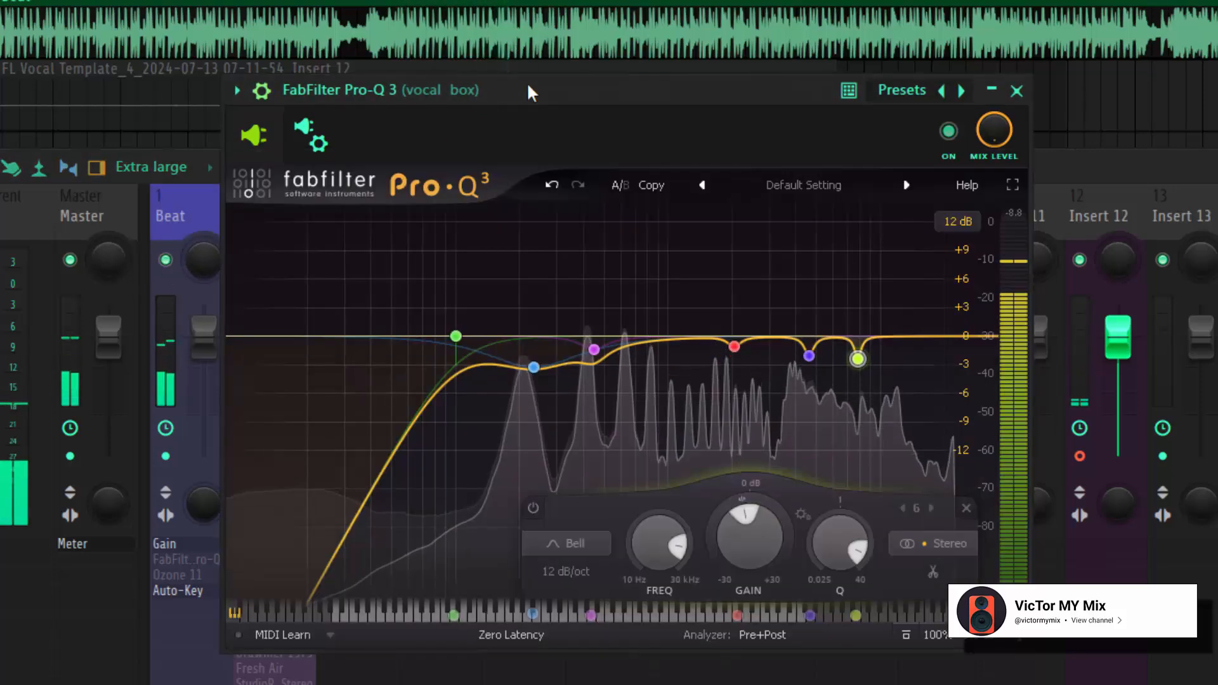
left_click_drag(531, 93, 563, 94)
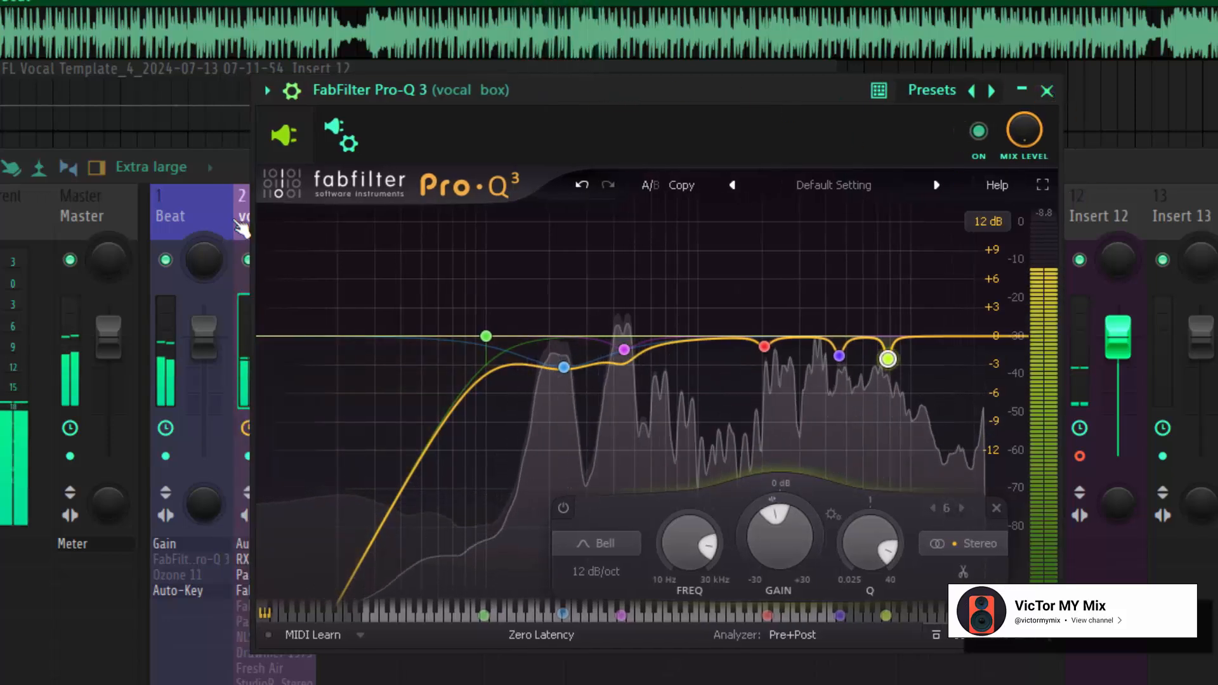
left_click(293, 91)
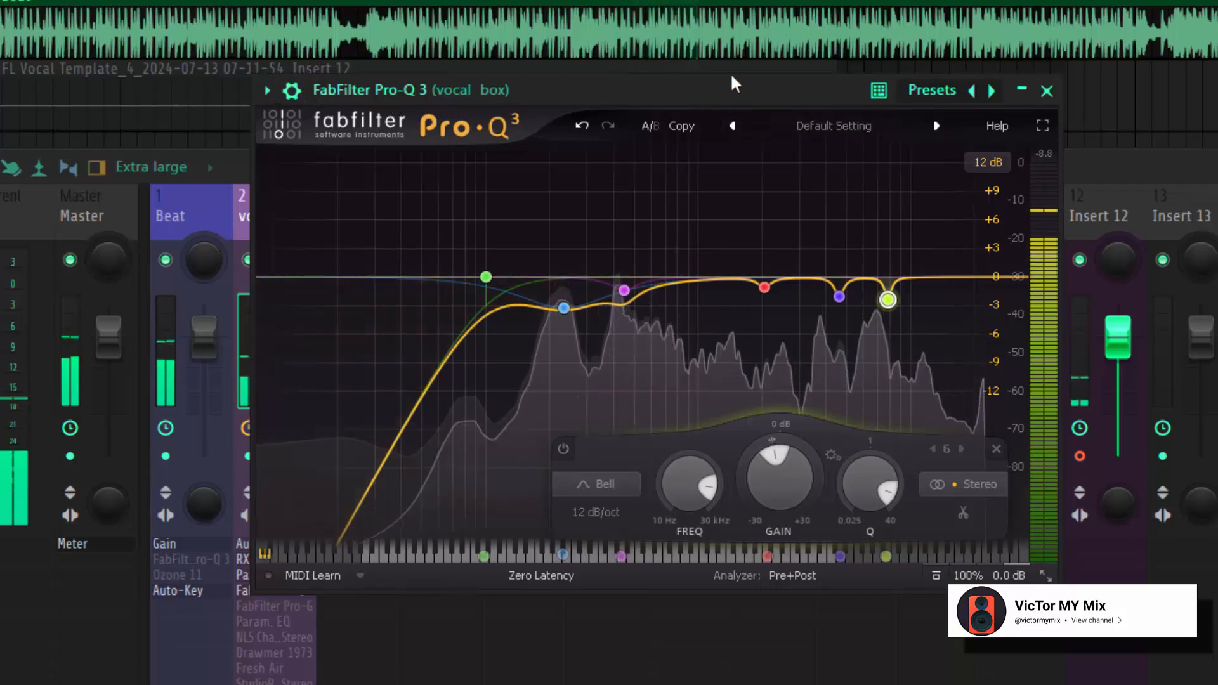
left_click_drag(700, 91, 717, 102)
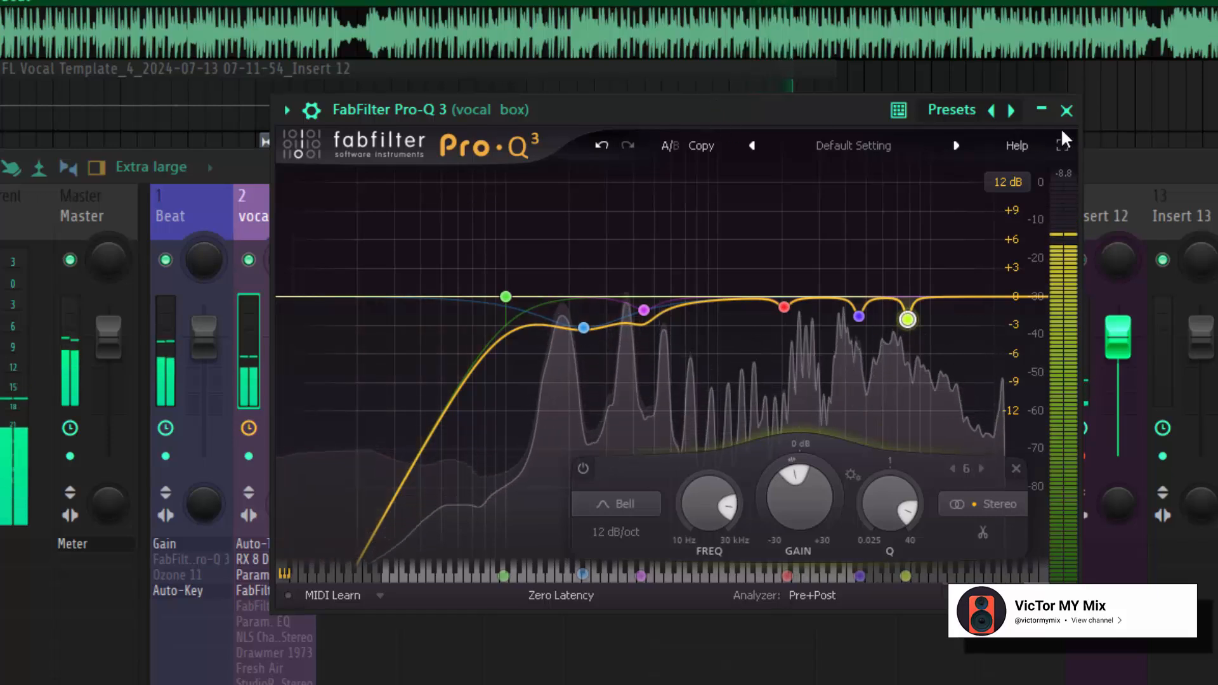
left_click(165, 260)
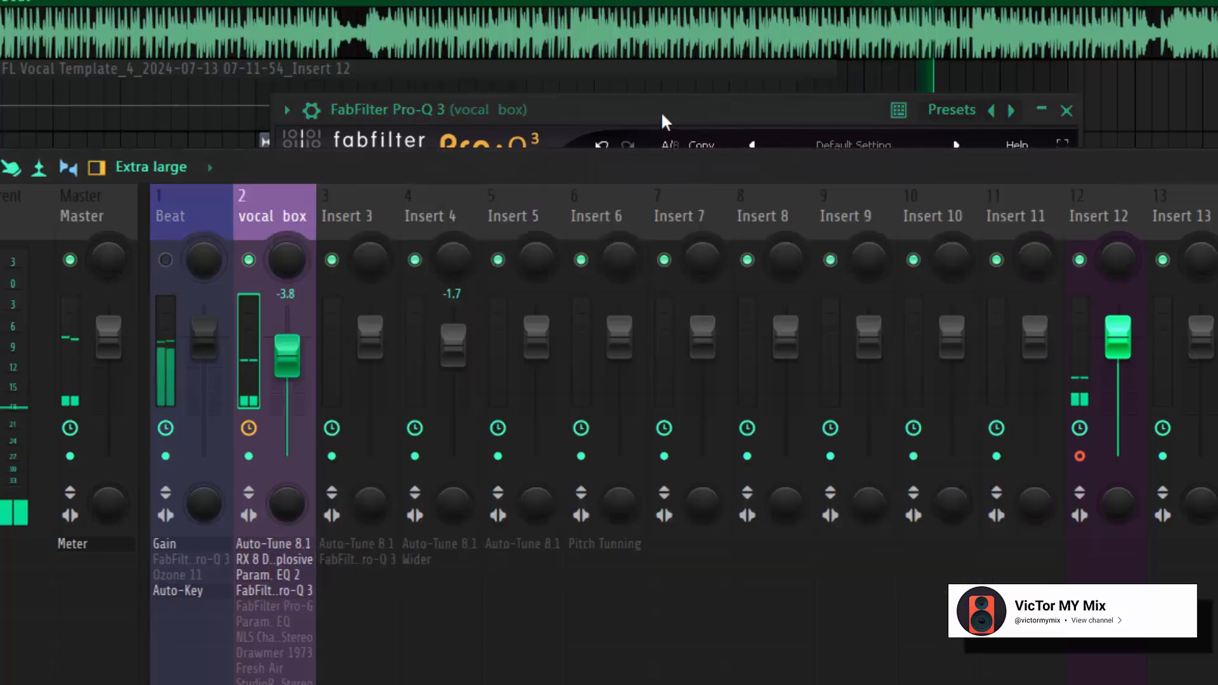
left_click(643, 140)
- Enable and open FabFilter Pro-G on the vocal box track, placing its window clear over the mixer
left_click(1217, 346)
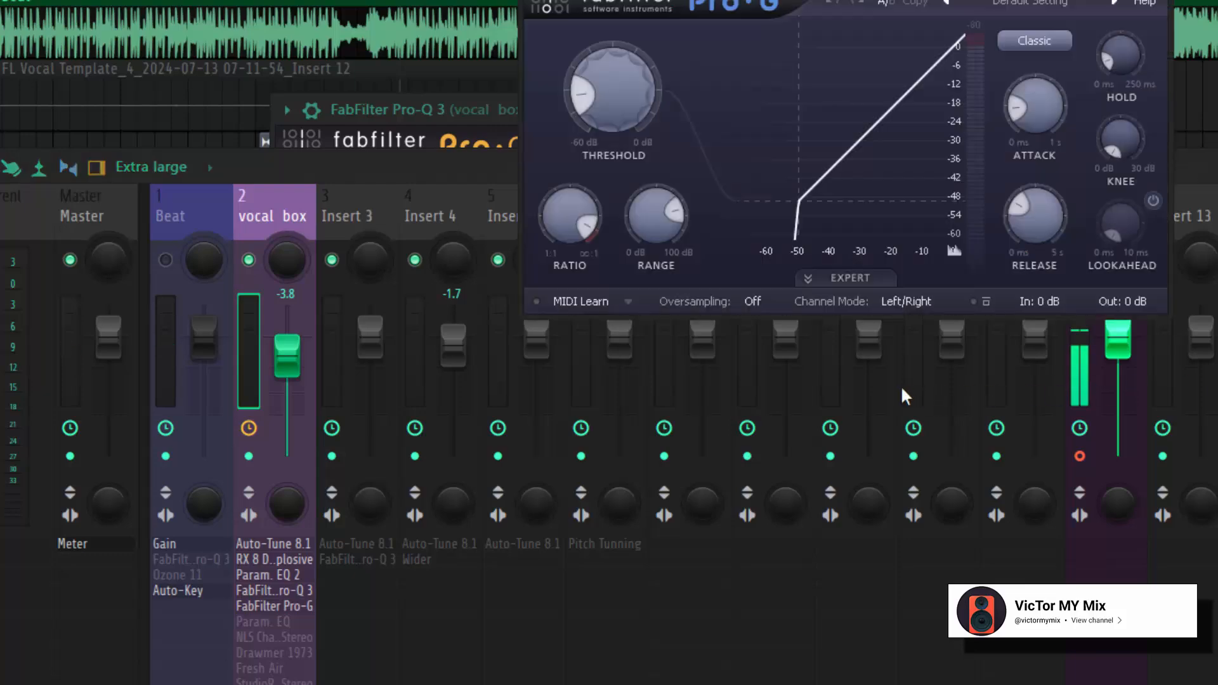
left_click_drag(855, 0, 713, 181)
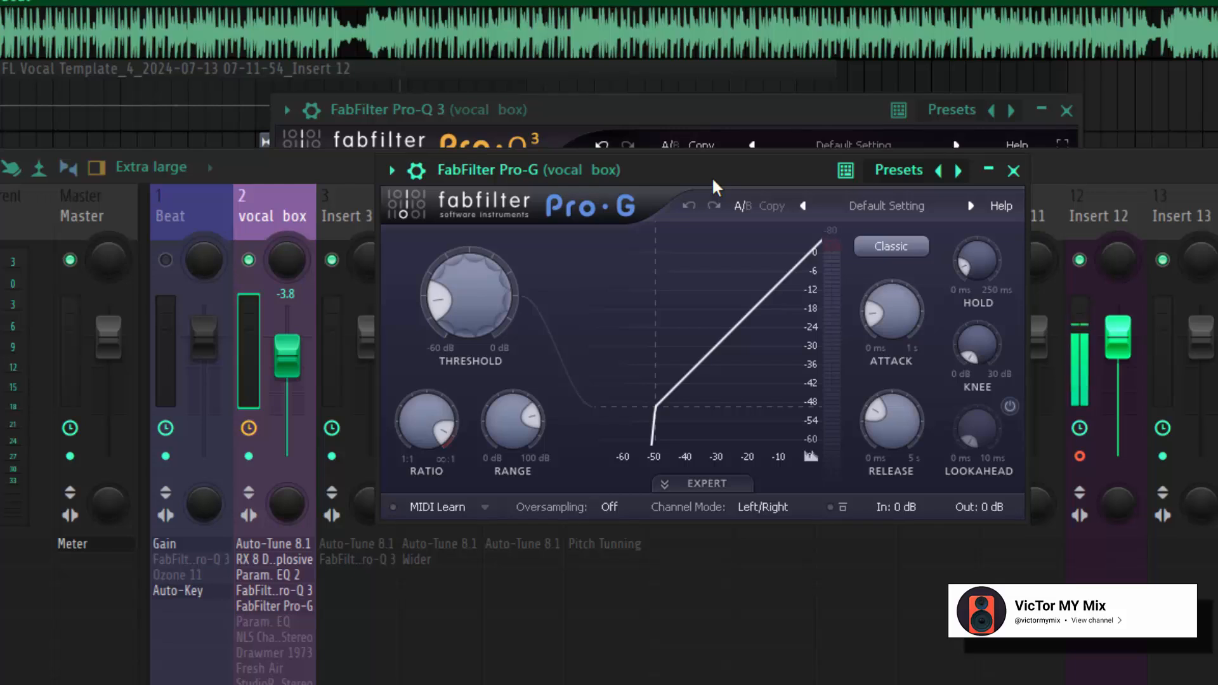
left_click_drag(710, 173, 600, 173)
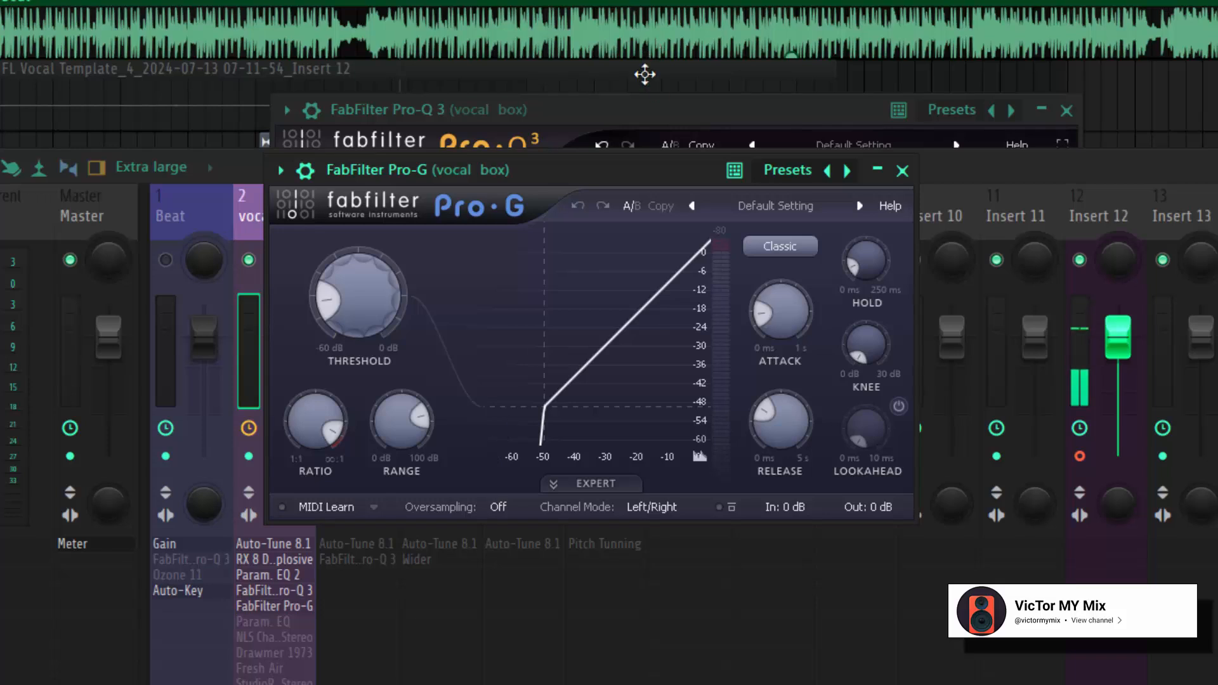
left_click_drag(663, 180, 666, 168)
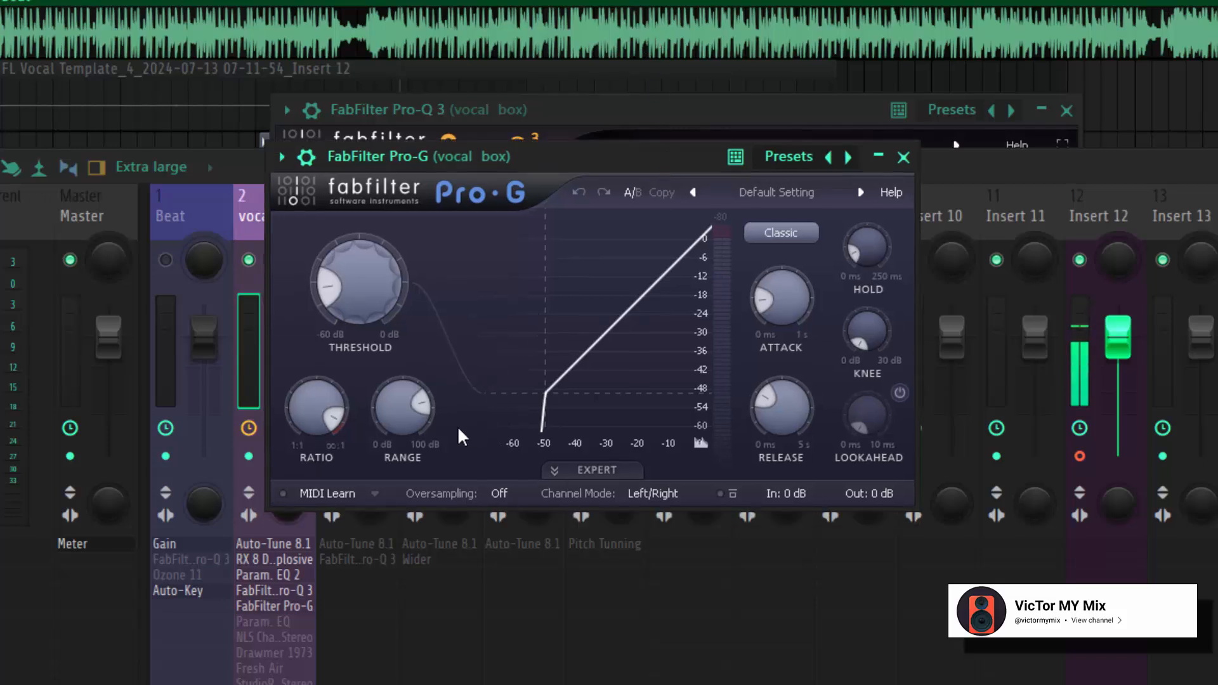
- Set the Pro-G threshold to -50.13 dB and check the gate against the playing vocal
mouse_move(340, 249)
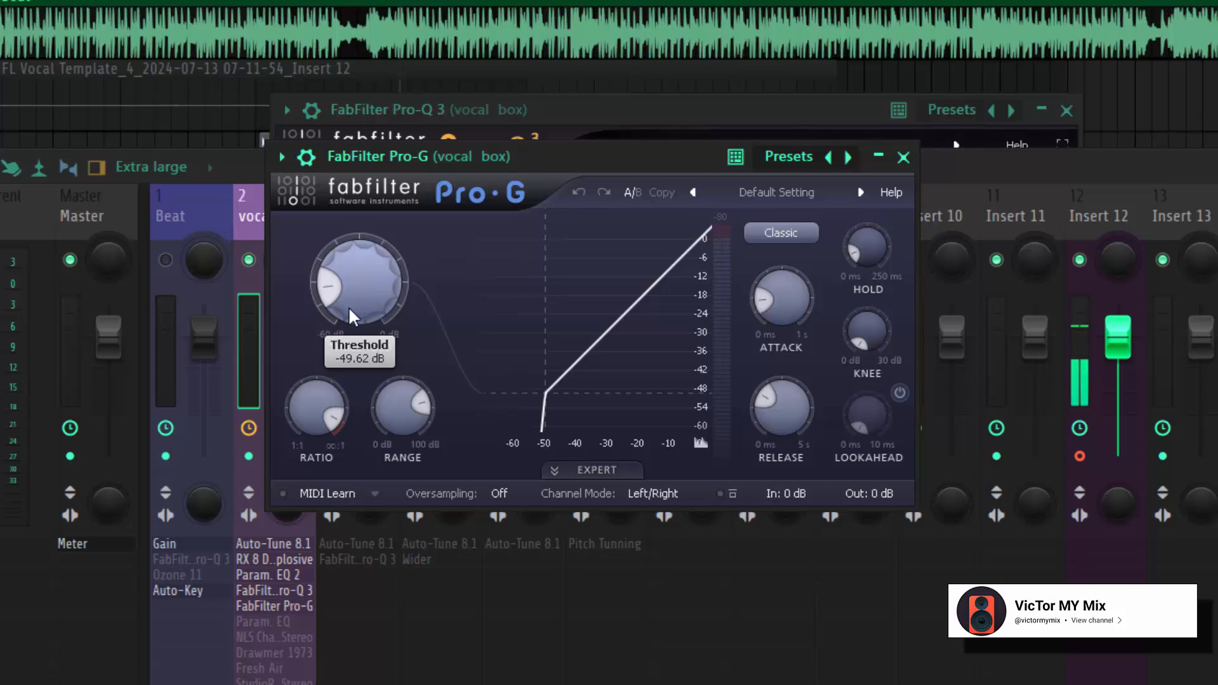
left_click_drag(356, 279, 327, 289)
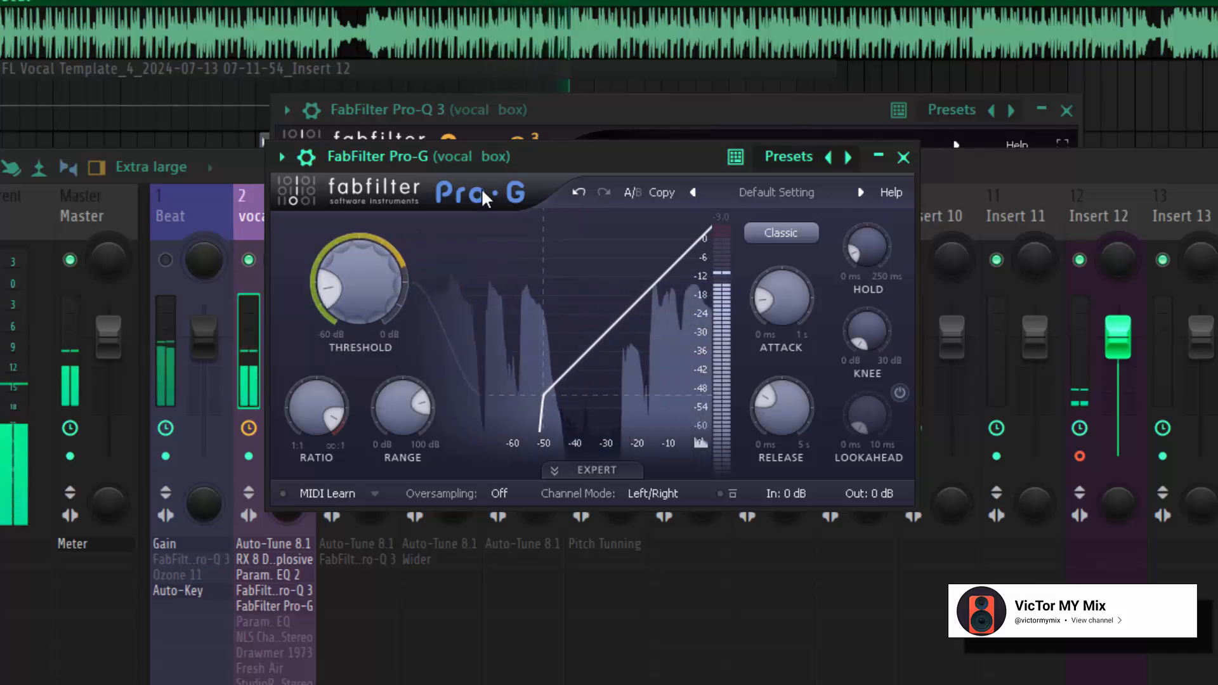
left_click_drag(533, 153, 496, 160)
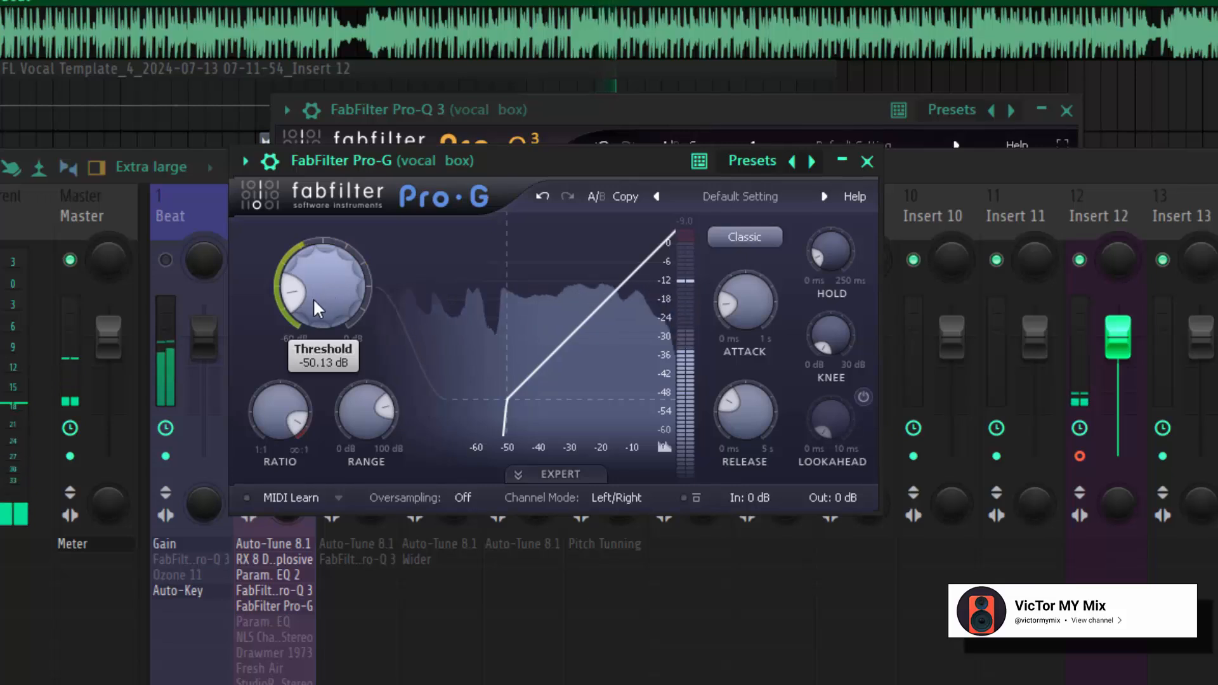
mouse_move(310, 298)
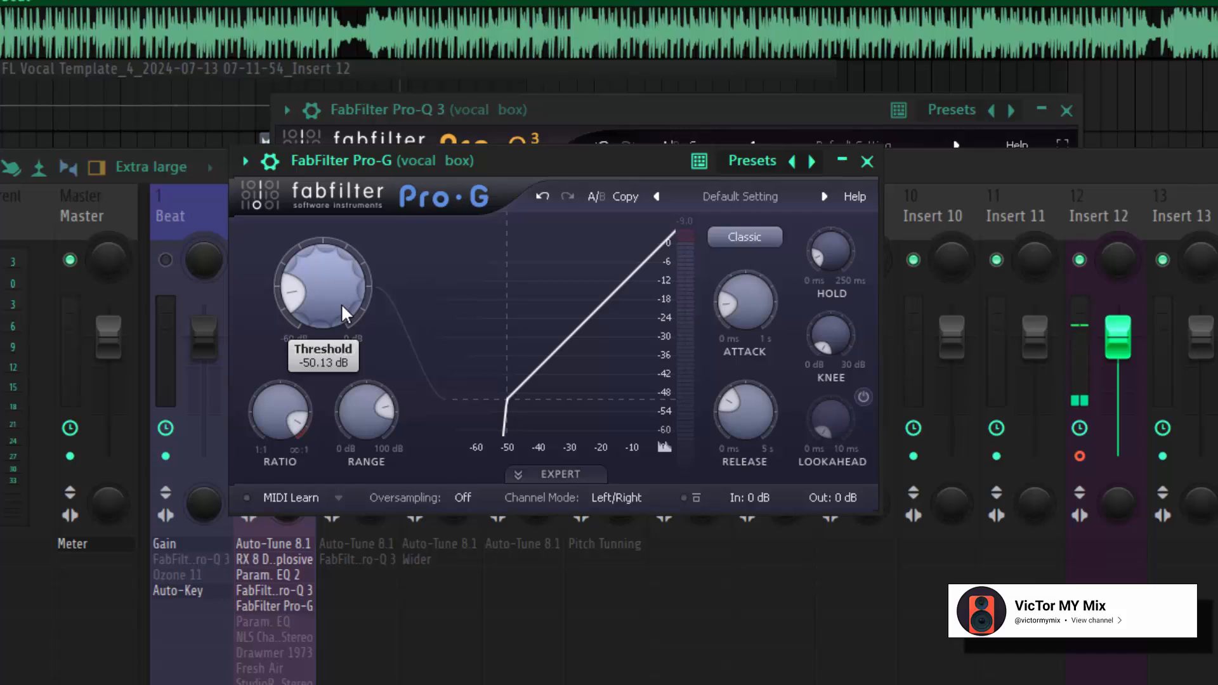
left_click_drag(339, 292, 336, 307)
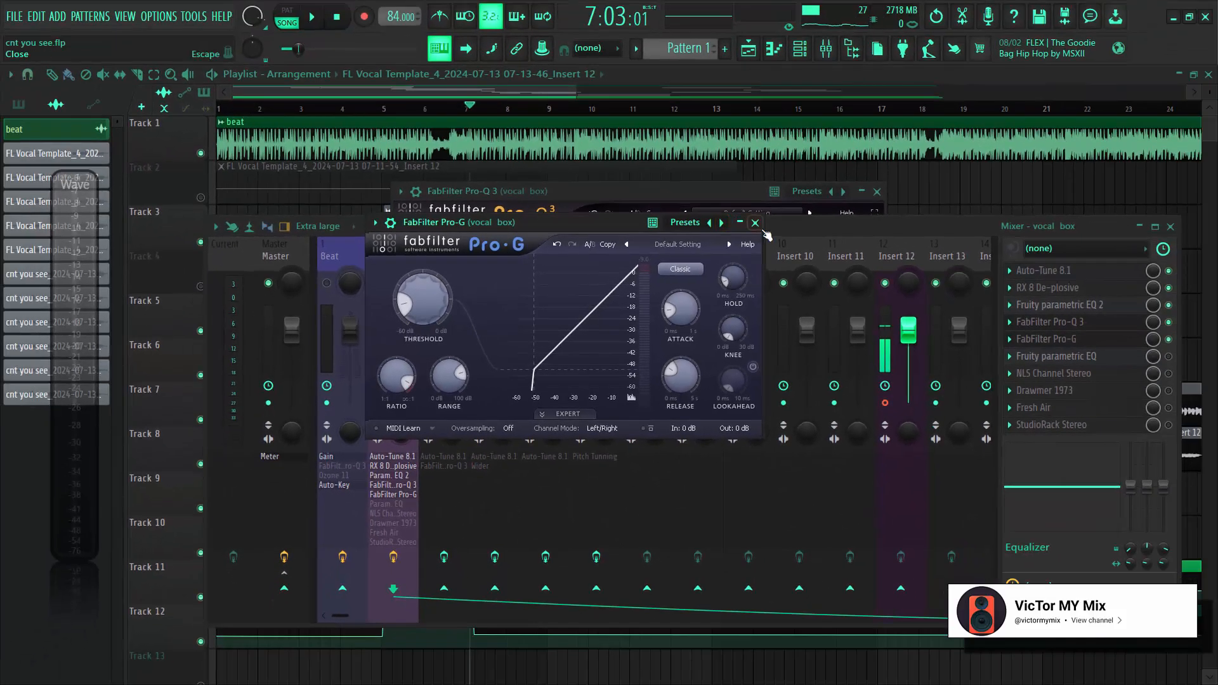
- Close Pro-G, and enable and open Fruity parametric EQ in the vocal box's effect slot 6
left_click(755, 223)
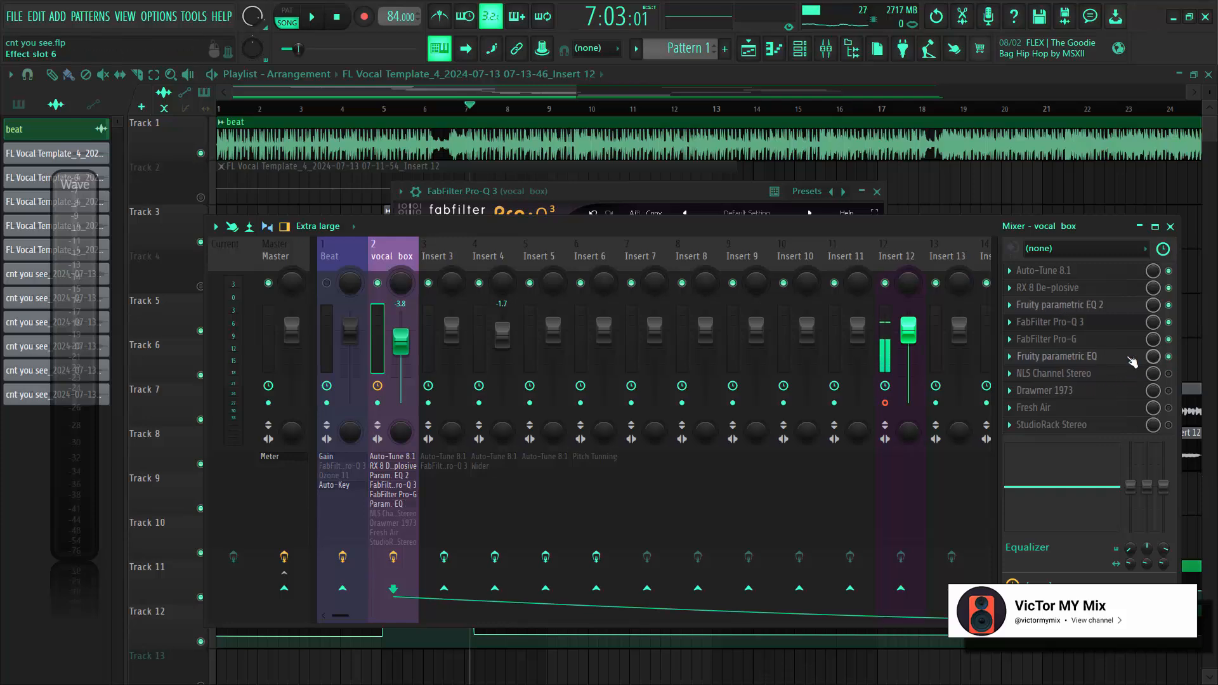
left_click(1057, 356)
left_click_drag(412, 264, 566, 221)
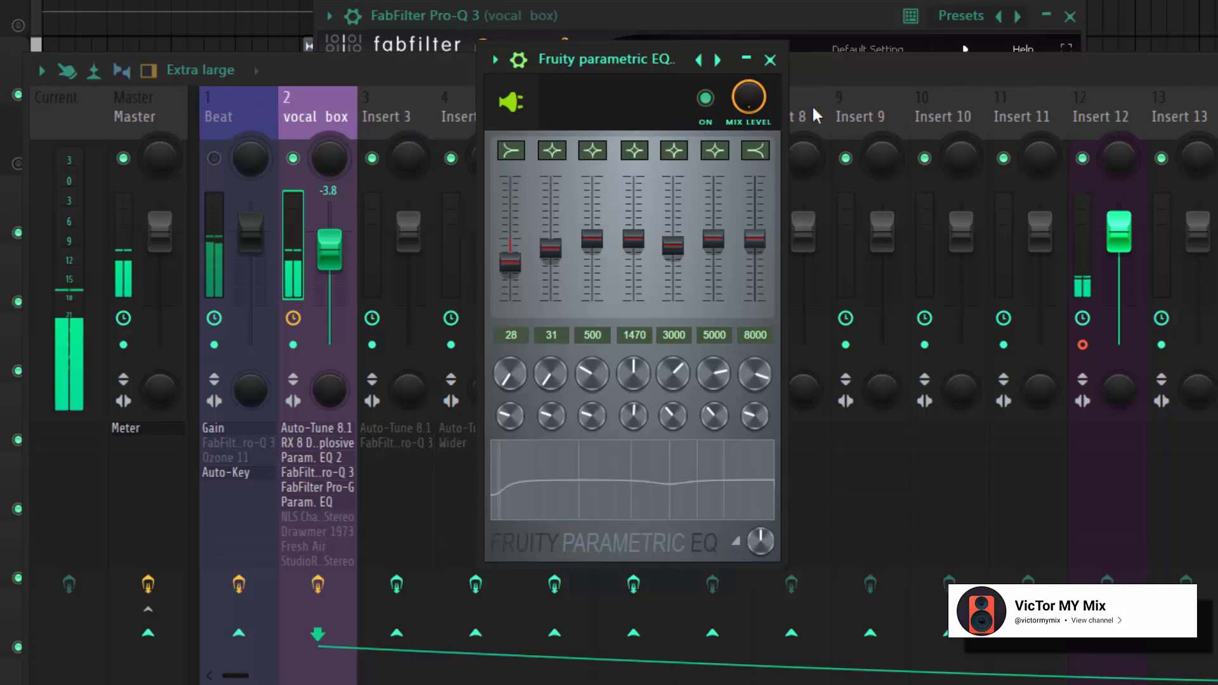
- Listen to the vocal with the Beat unmuted, mute the Beat again, and put the Pro-Q 3 window away
left_click(213, 160)
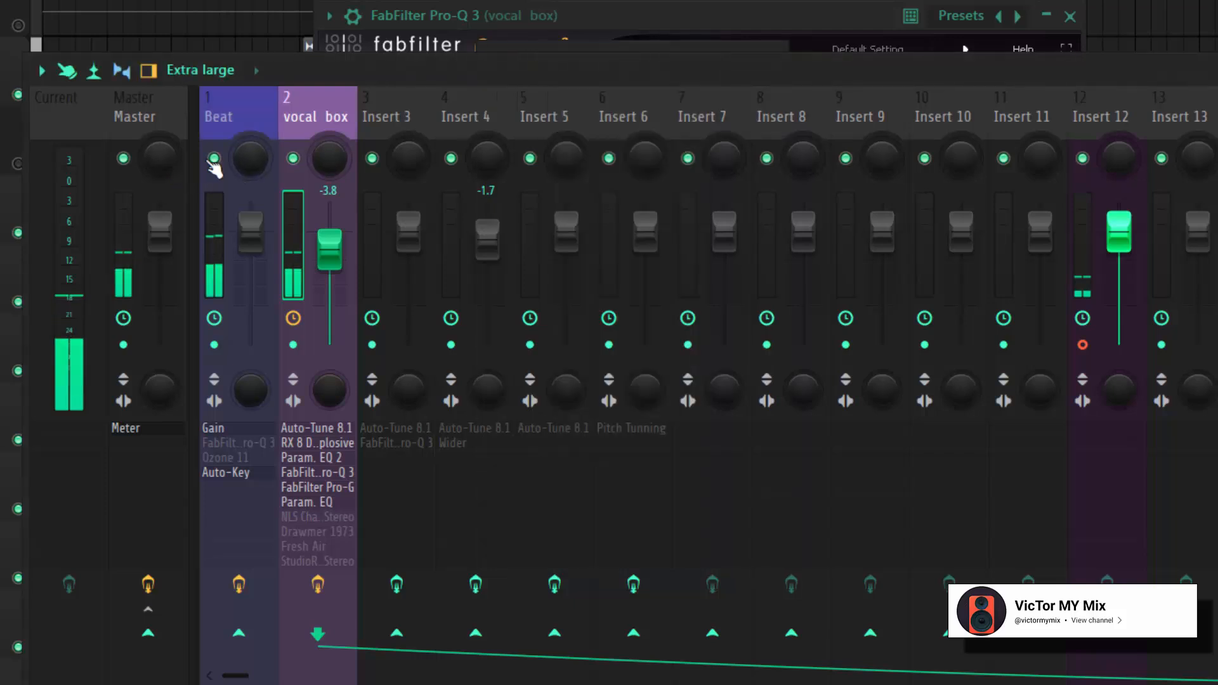
left_click(609, 24)
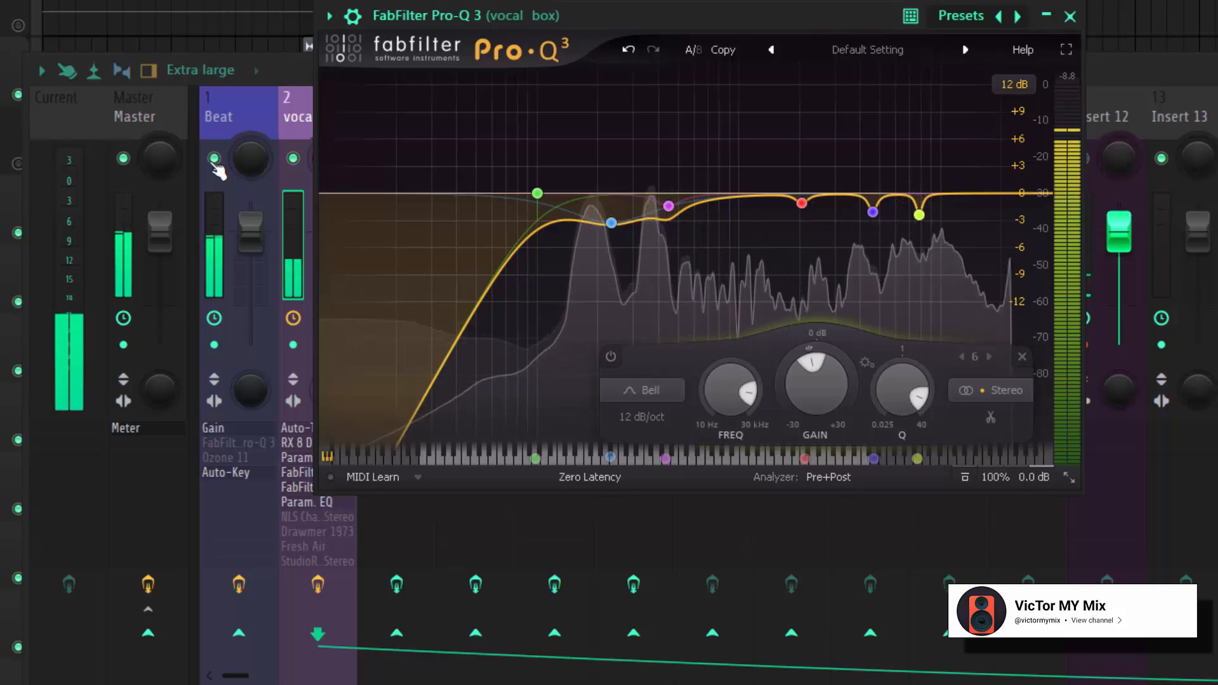
left_click(214, 160)
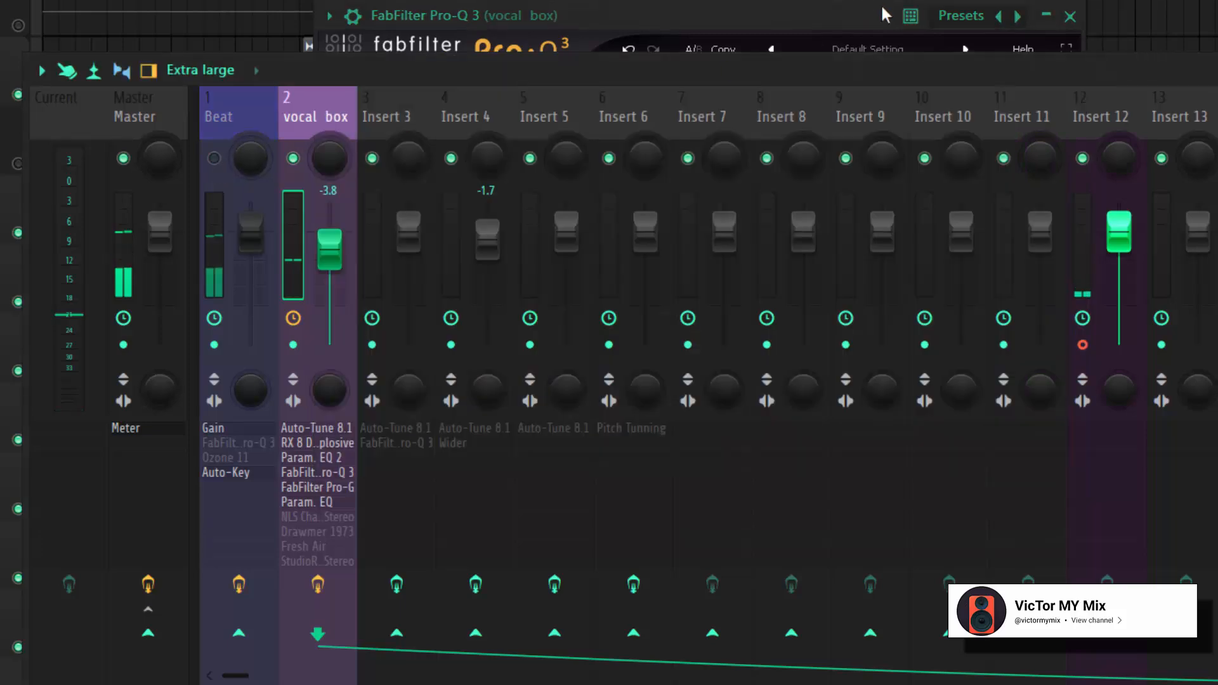
left_click(881, 15)
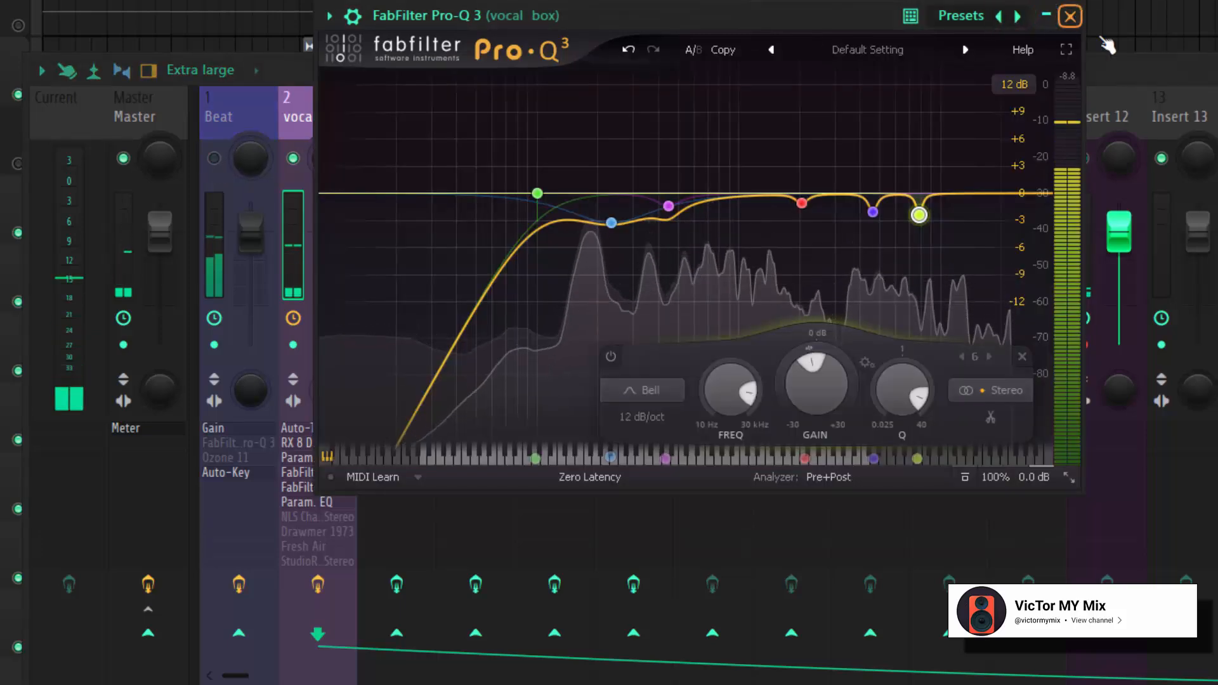
left_click(1048, 17)
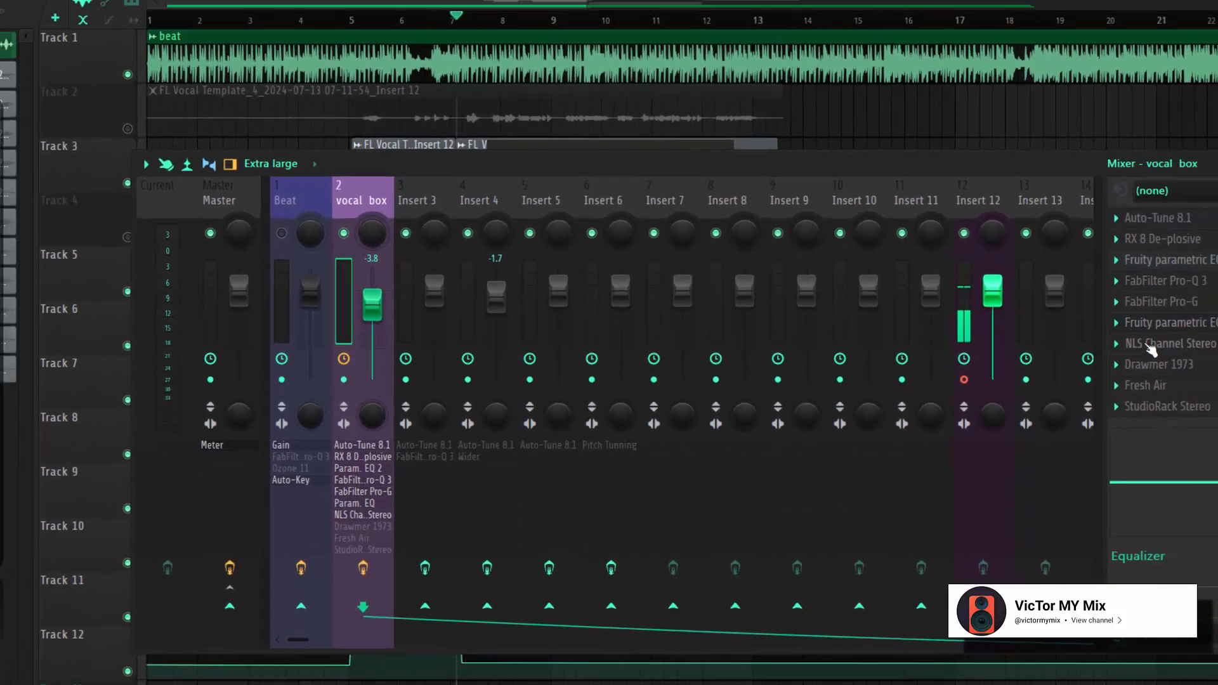
- Enable and open NLS Channel Stereo on the vocal box track and move its window clear of the channel strip
left_click(1034, 374)
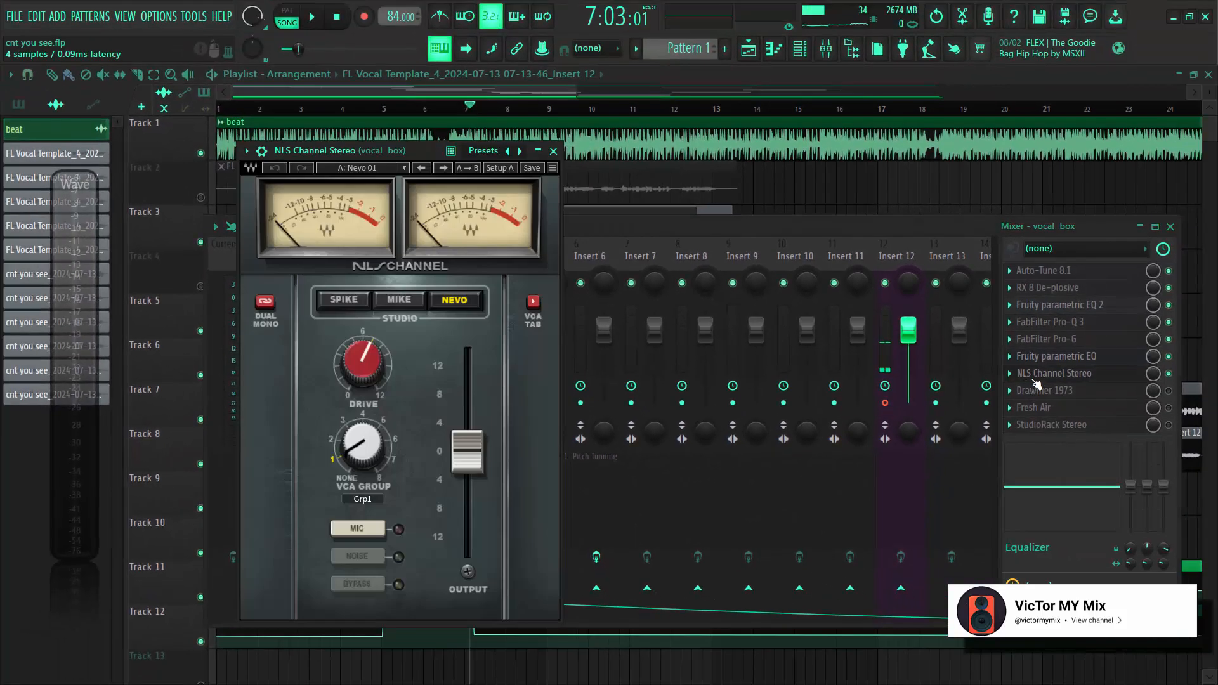
left_click_drag(400, 157, 597, 151)
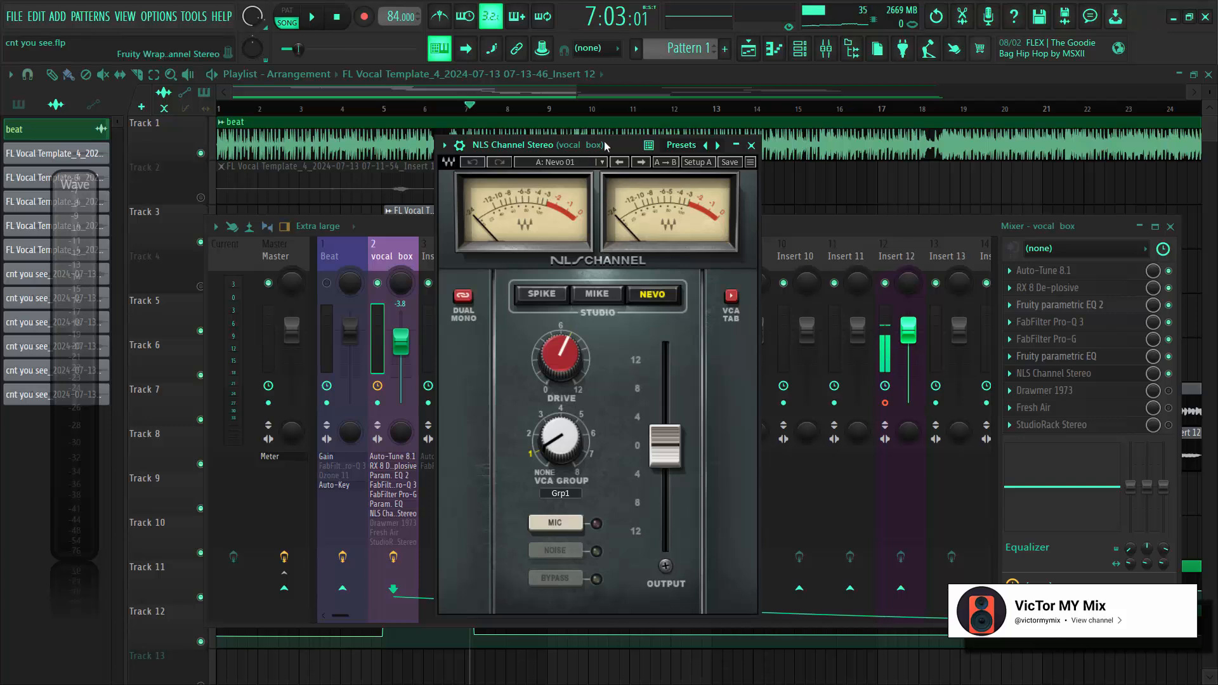
left_click_drag(610, 146, 614, 127)
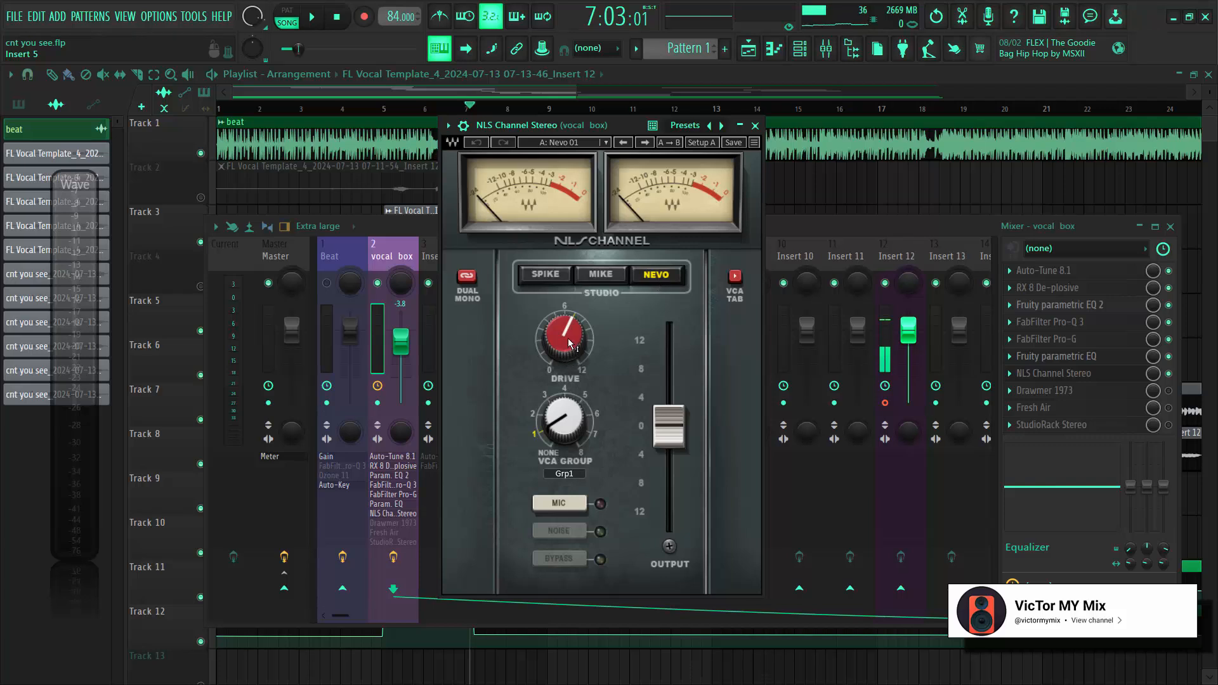
- Point out the NLS Drive control and try the Spike studio model before returning to Nevo
left_click_drag(569, 337, 569, 332)
mouse_move(564, 344)
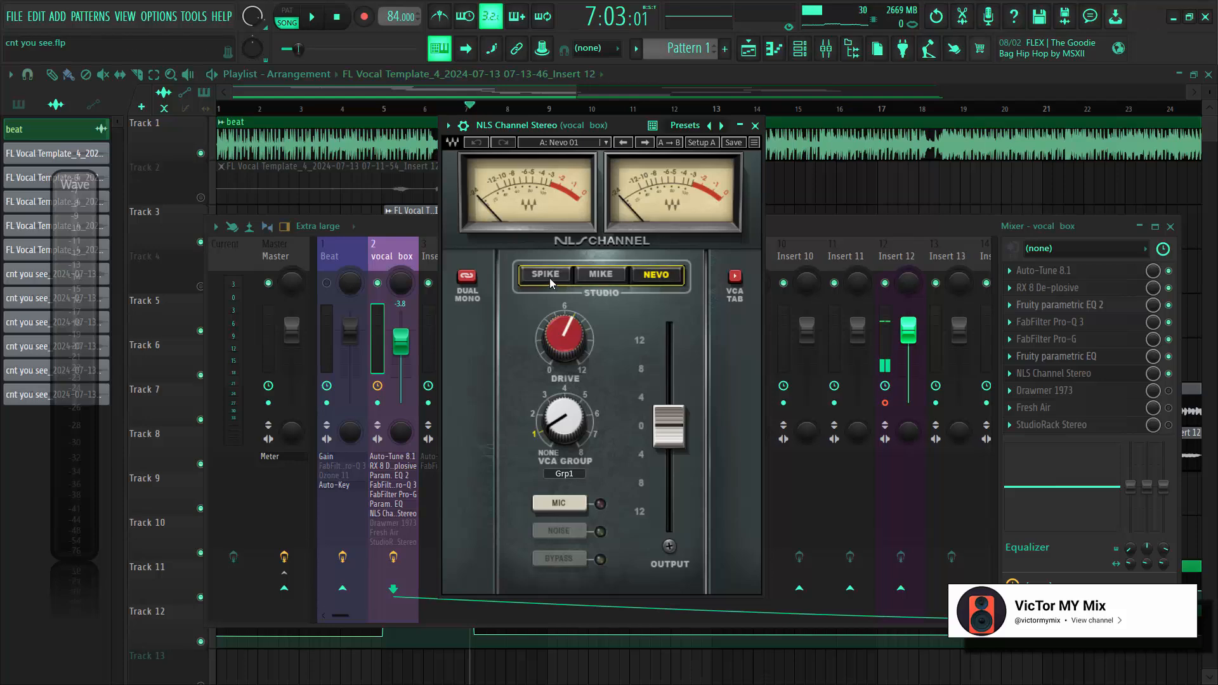
left_click(600, 274)
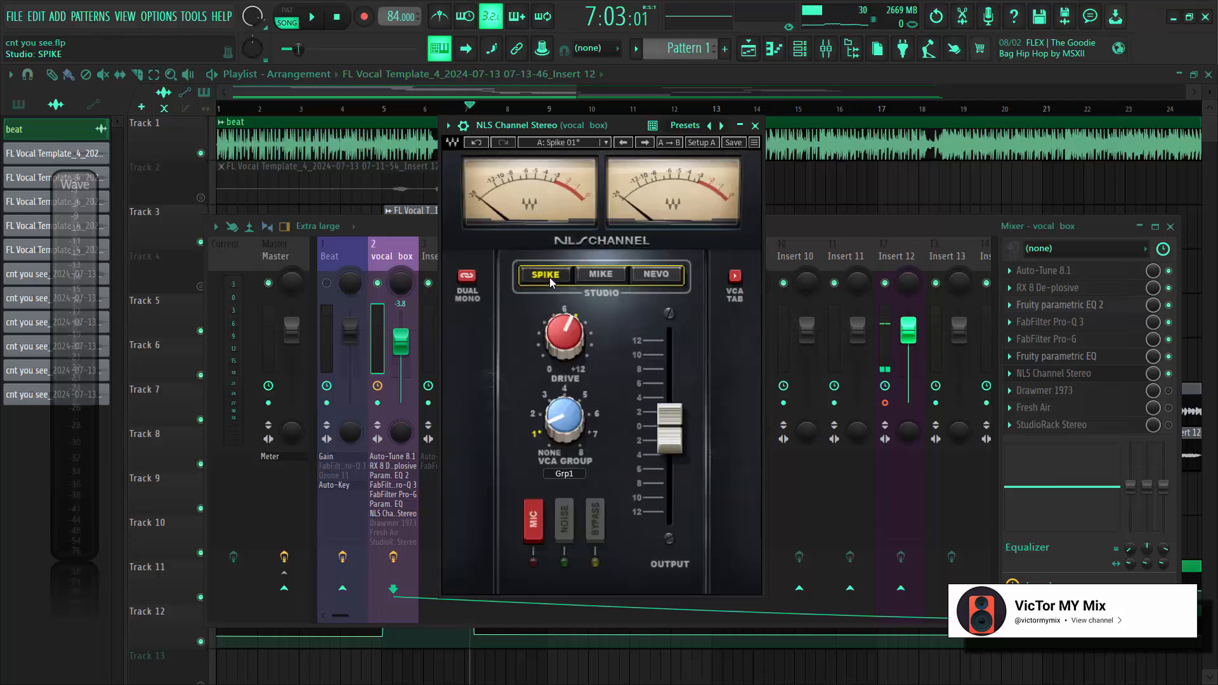
left_click(666, 278)
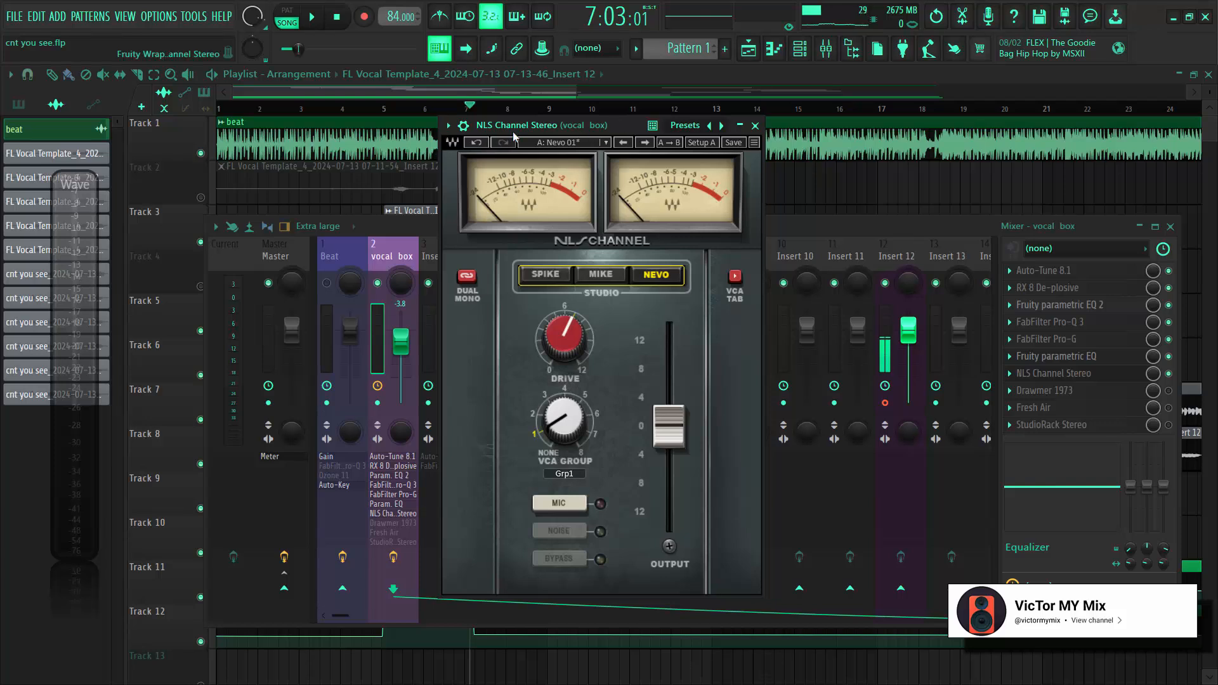
- Play the song with the Beat unmuted and bring NLS Channel Stereo forward to watch its VU meters
key("space")
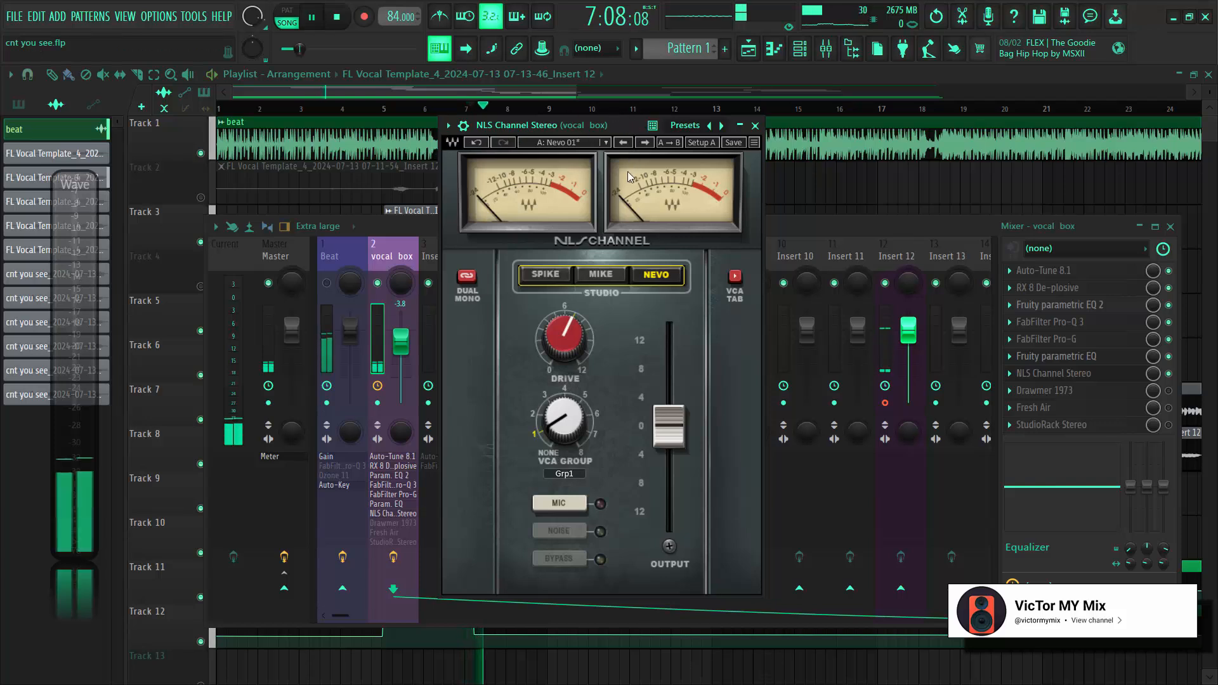
left_click(328, 284)
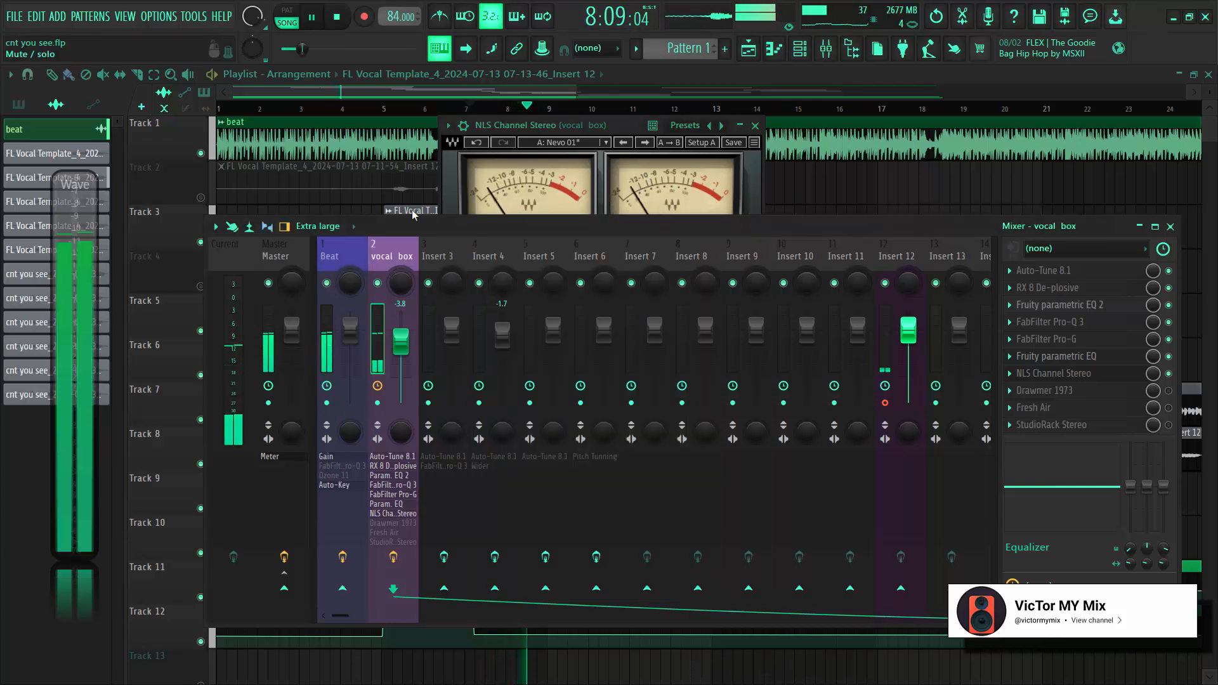
left_click(626, 121)
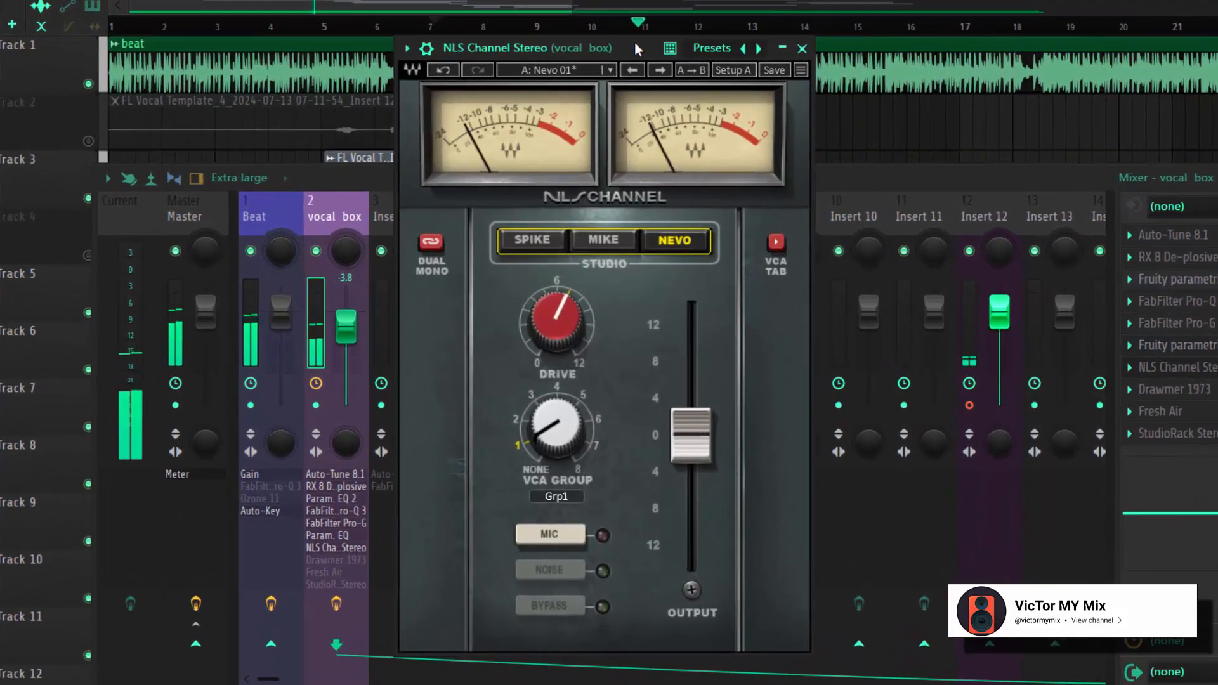